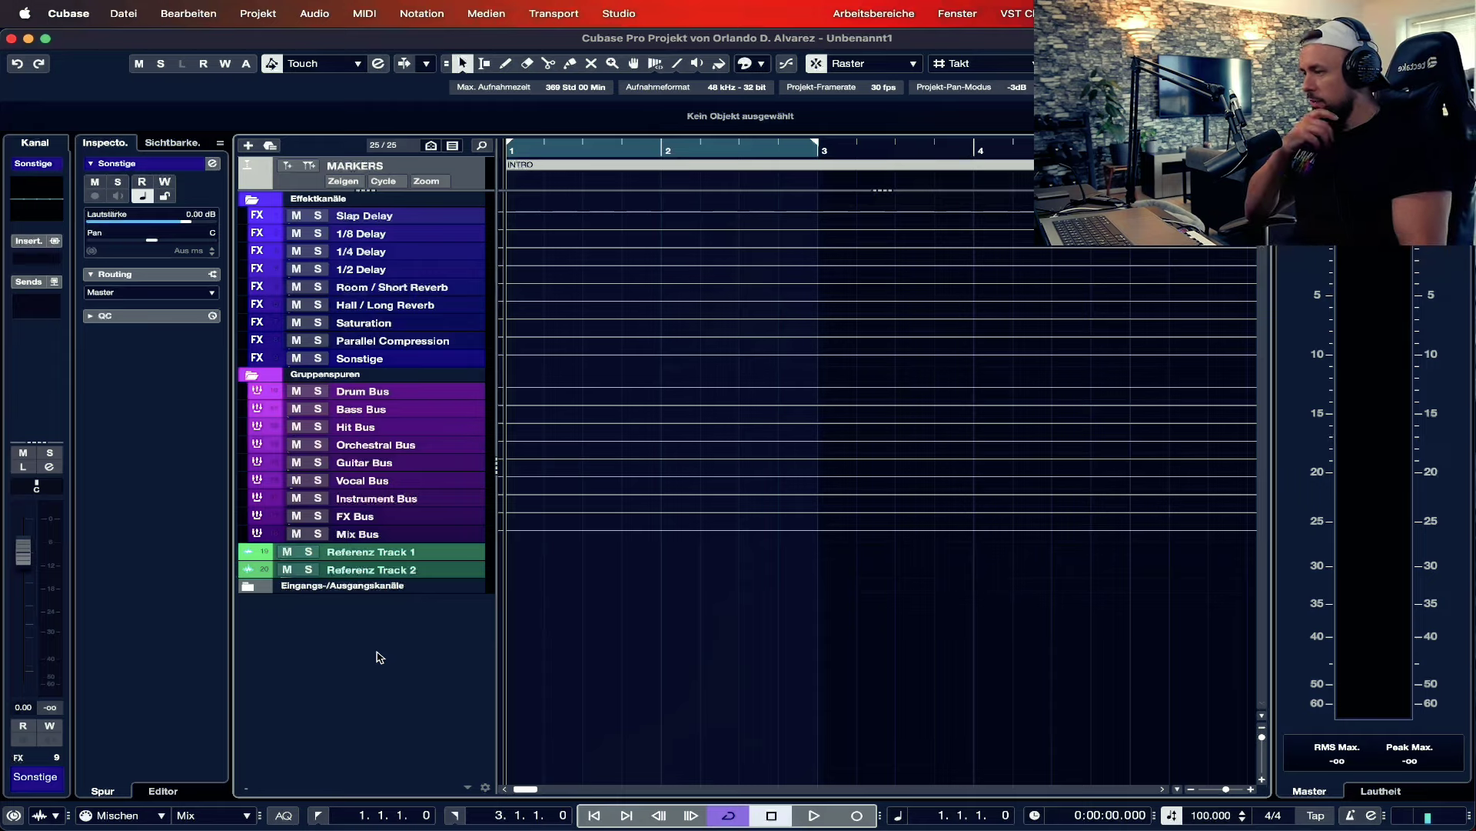
- Add an instrument track with Groove Agent SE, routed to Master, and move its plug-in window away from the project's edge
{"action": "right_click", "coordinate": [378, 657]}
{"action": "left_click", "coordinate": [408, 682]}
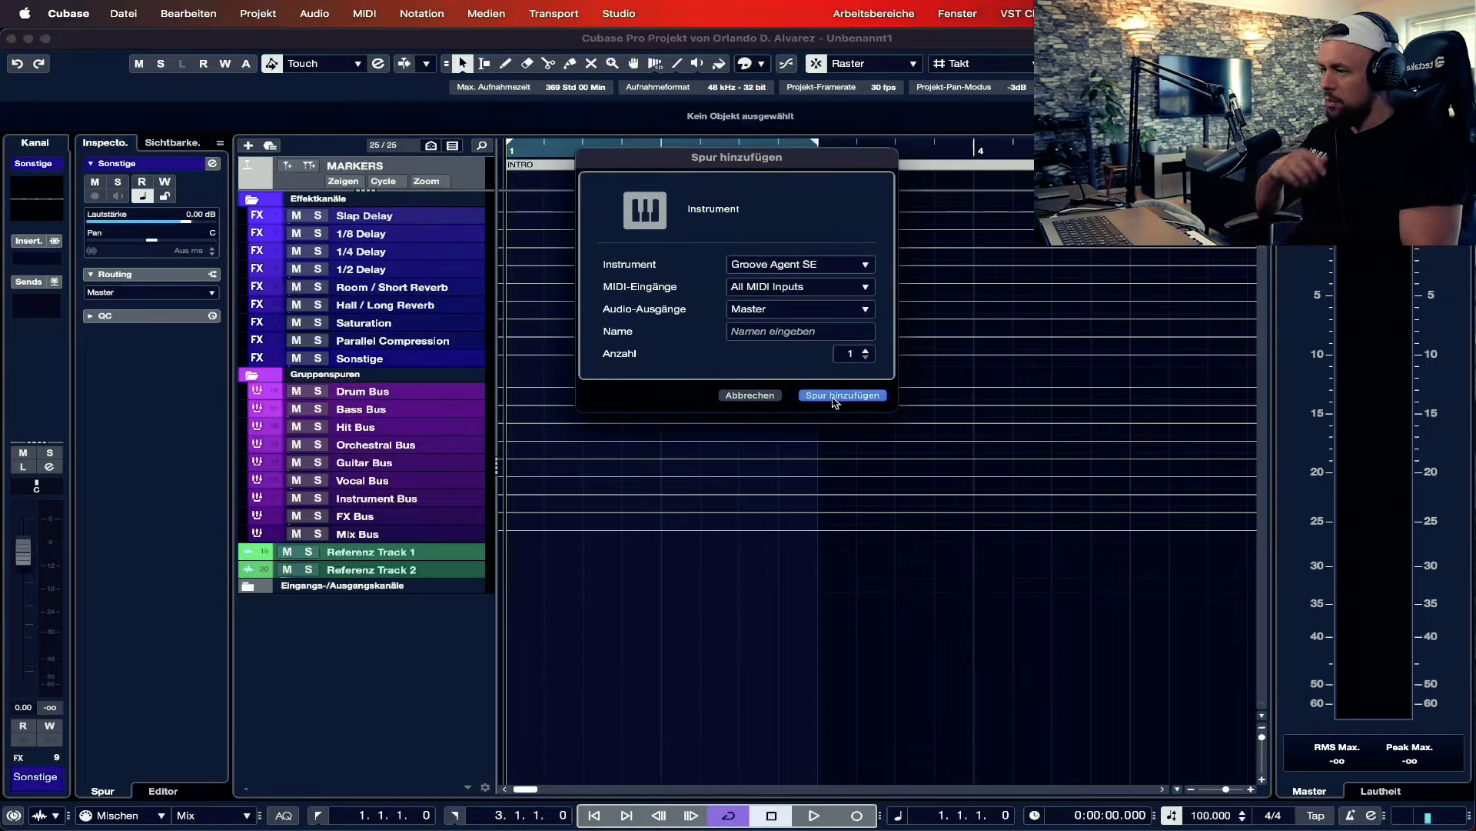
{"action": "left_click", "coordinate": [833, 397]}
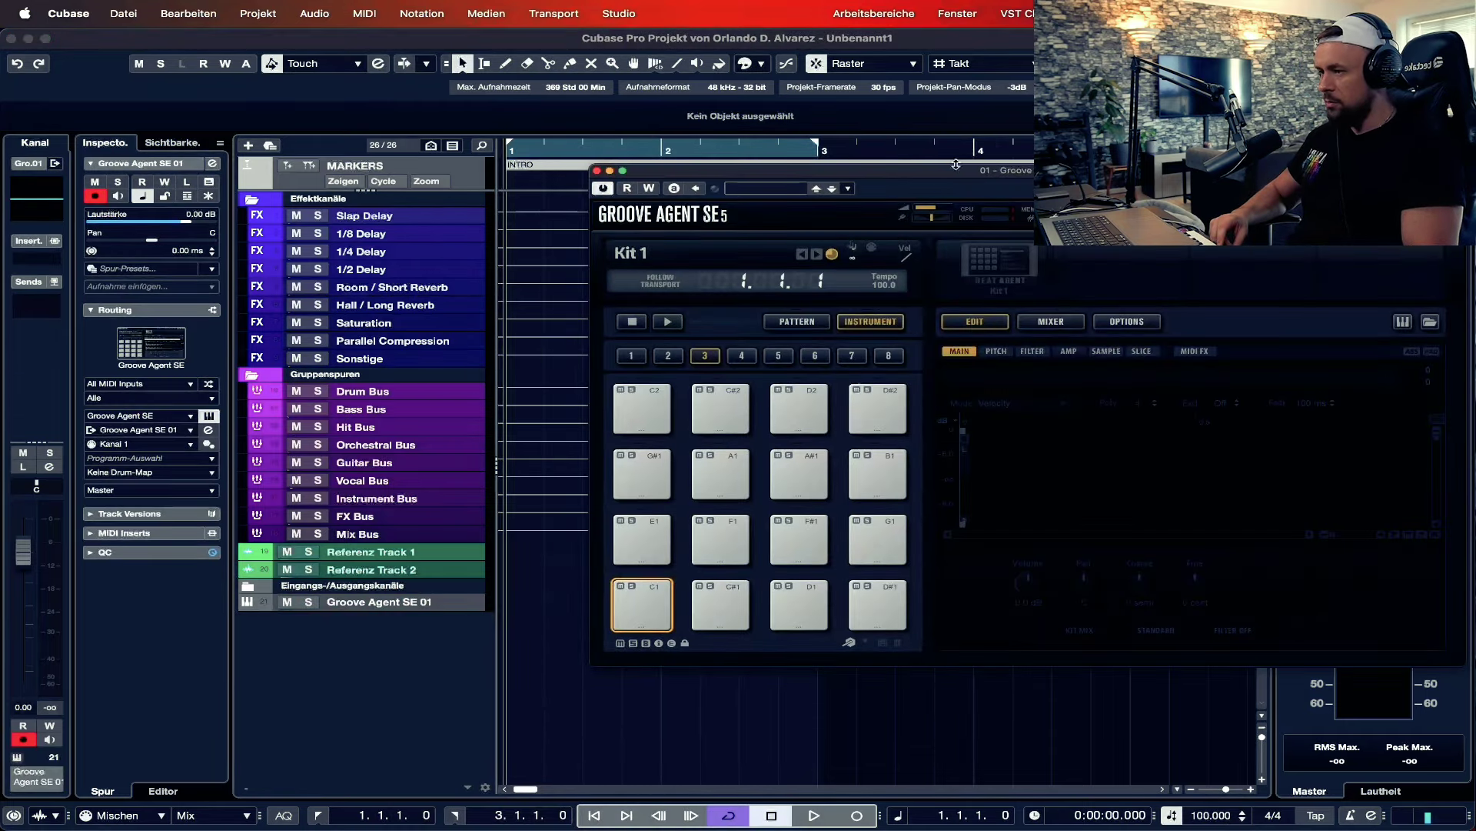
{"action": "left_click_drag", "start_coordinate": [959, 175], "coordinate": [696, 190]}
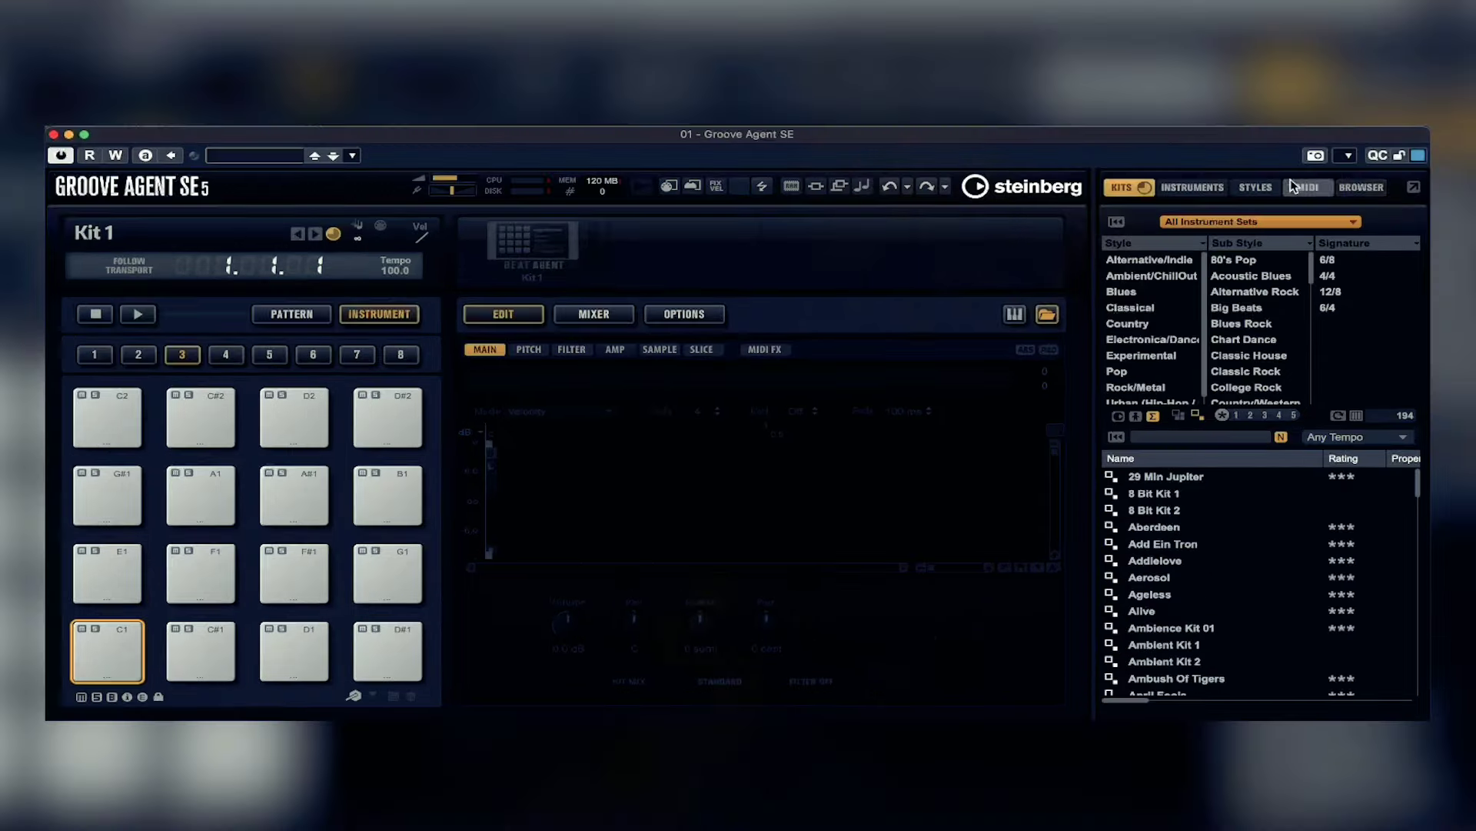
- Load the 2. Kick sample from the SAFARI Drumkit's Drums folder onto pad C1
{"action": "left_click", "coordinate": [1359, 189]}
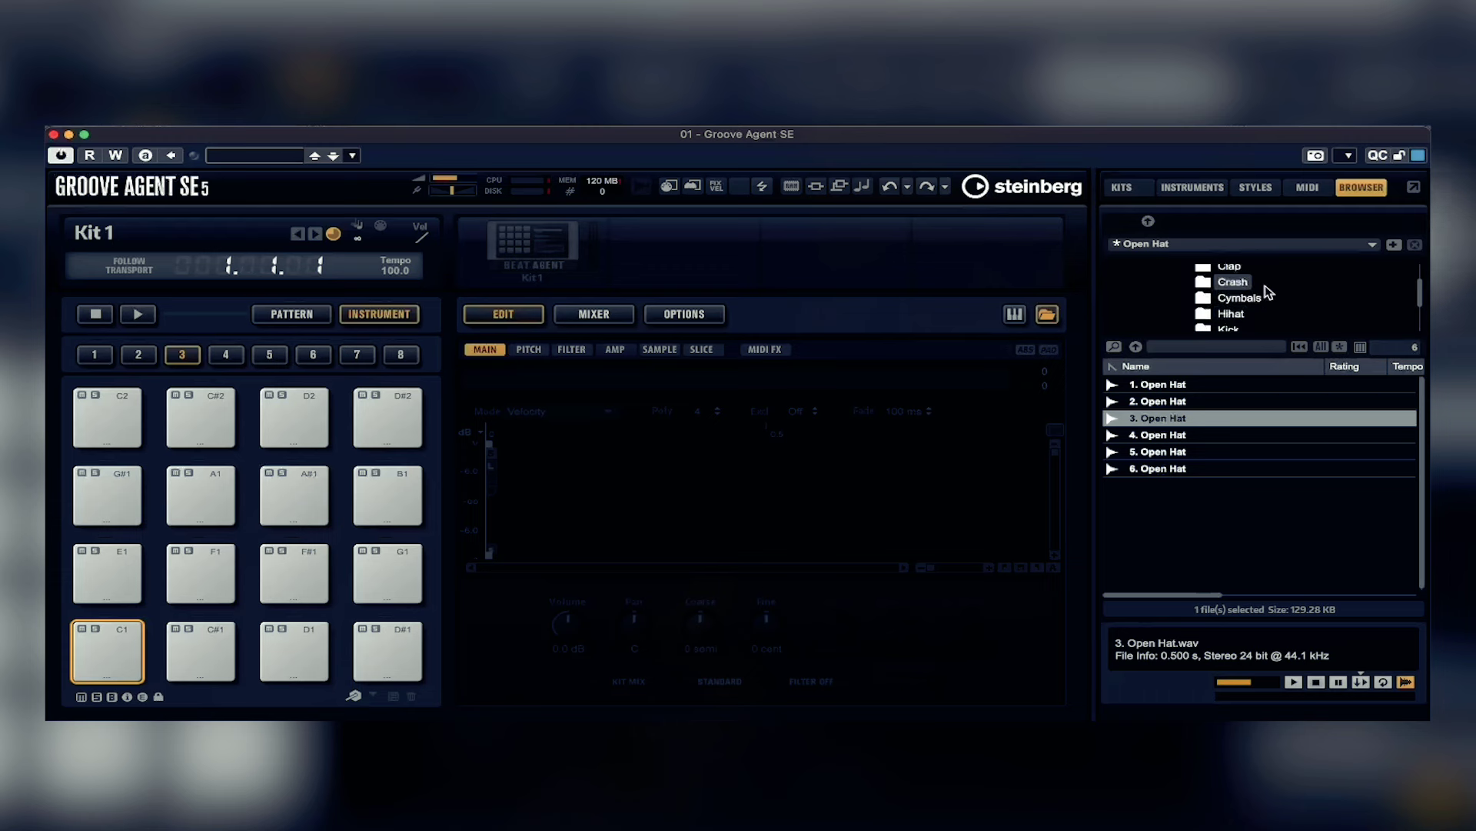
{"action": "left_click", "coordinate": [1223, 277]}
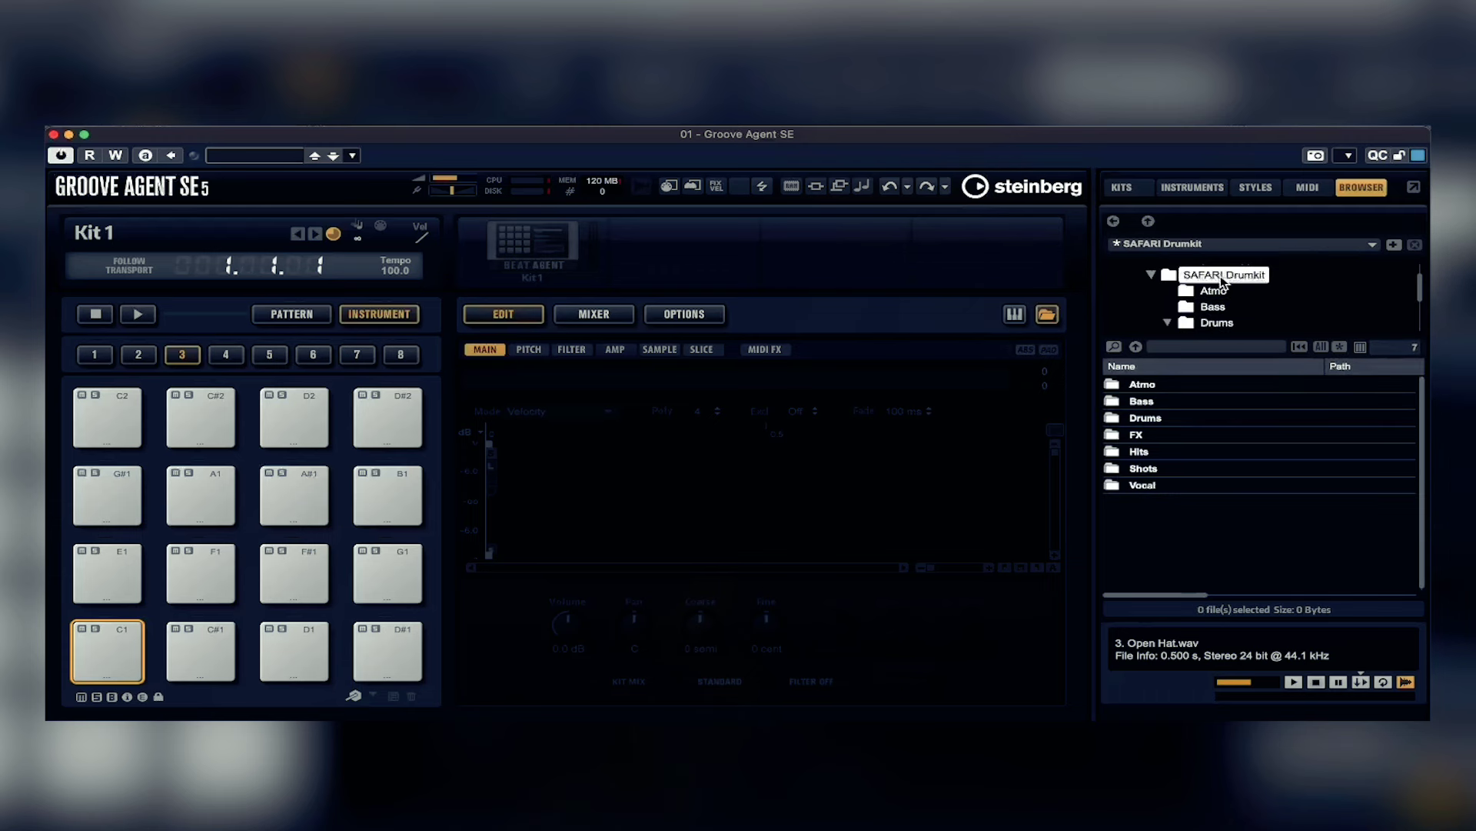
{"action": "double_click", "coordinate": [1142, 420]}
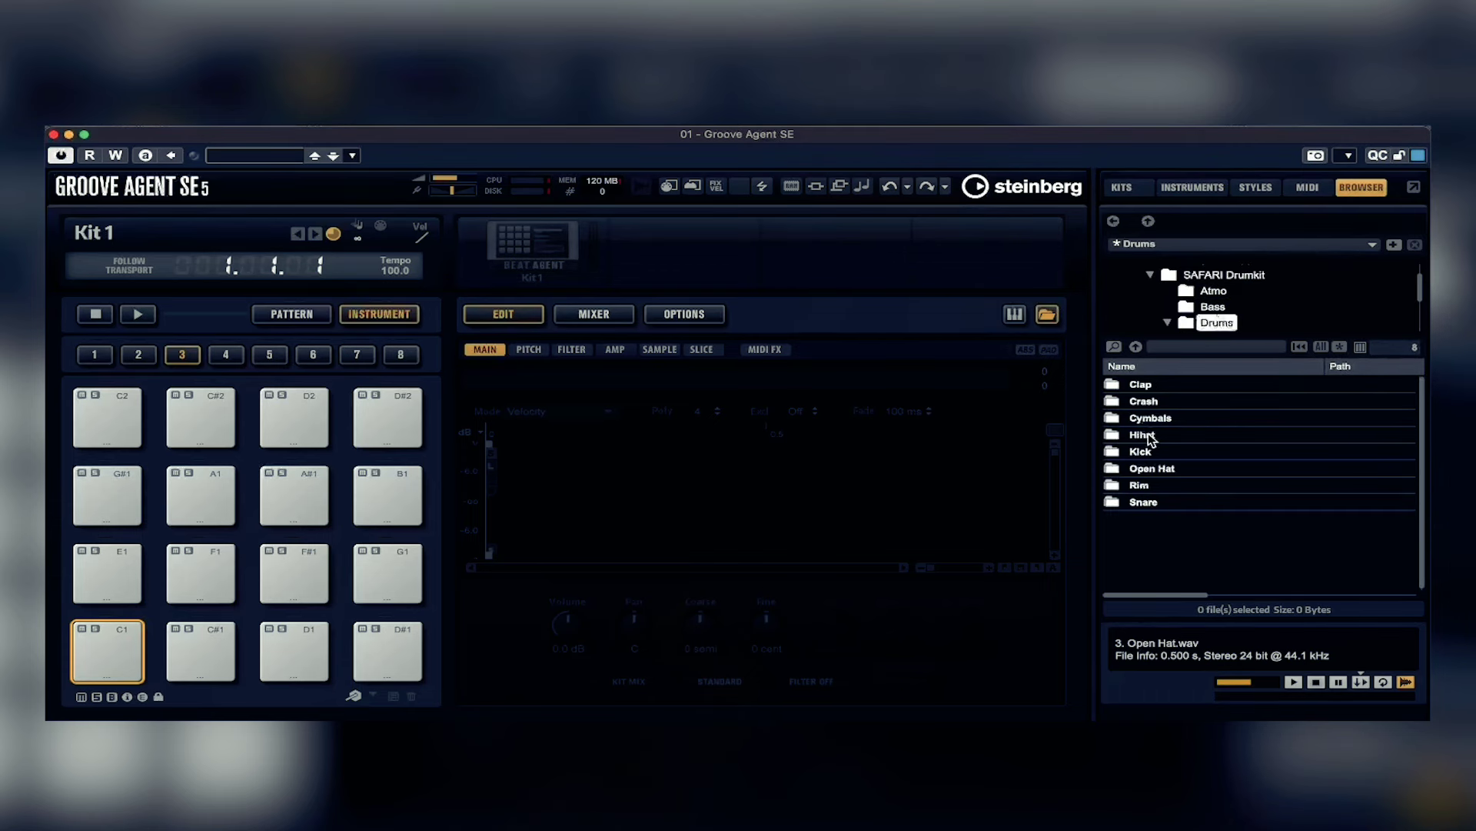
{"action": "double_click", "coordinate": [1142, 451]}
{"action": "scroll", "coordinate": [1187, 471], "scroll_direction": "down", "scroll_amount": 1}
- Load 5. Rim, 3. Hihat, 9. Hihat and 1. Cymbals onto pads C#1, D1, D#1 and E1 respectively
{"action": "left_click", "coordinate": [1165, 497]}
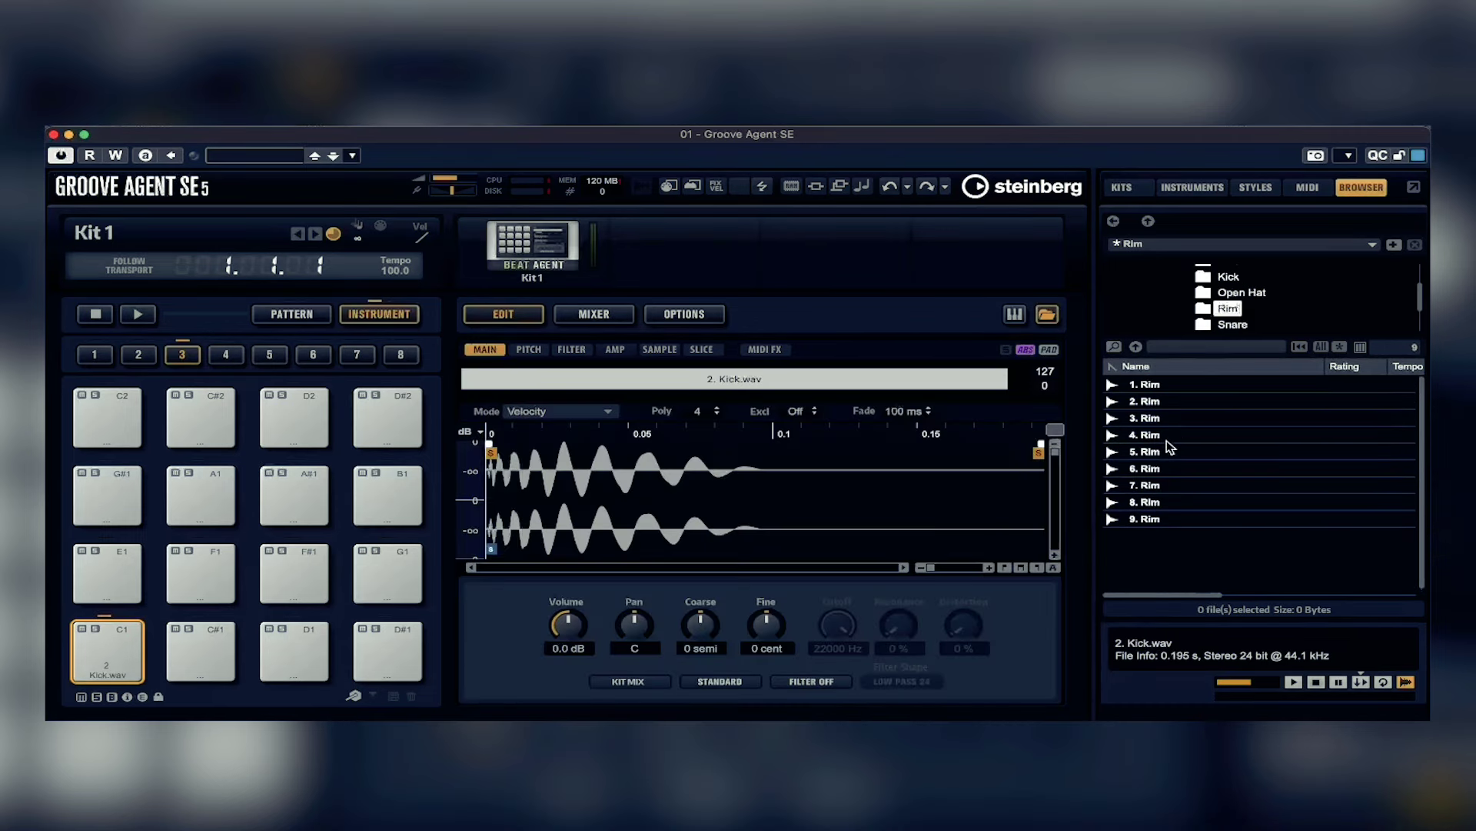
{"action": "left_click", "coordinate": [1161, 450]}
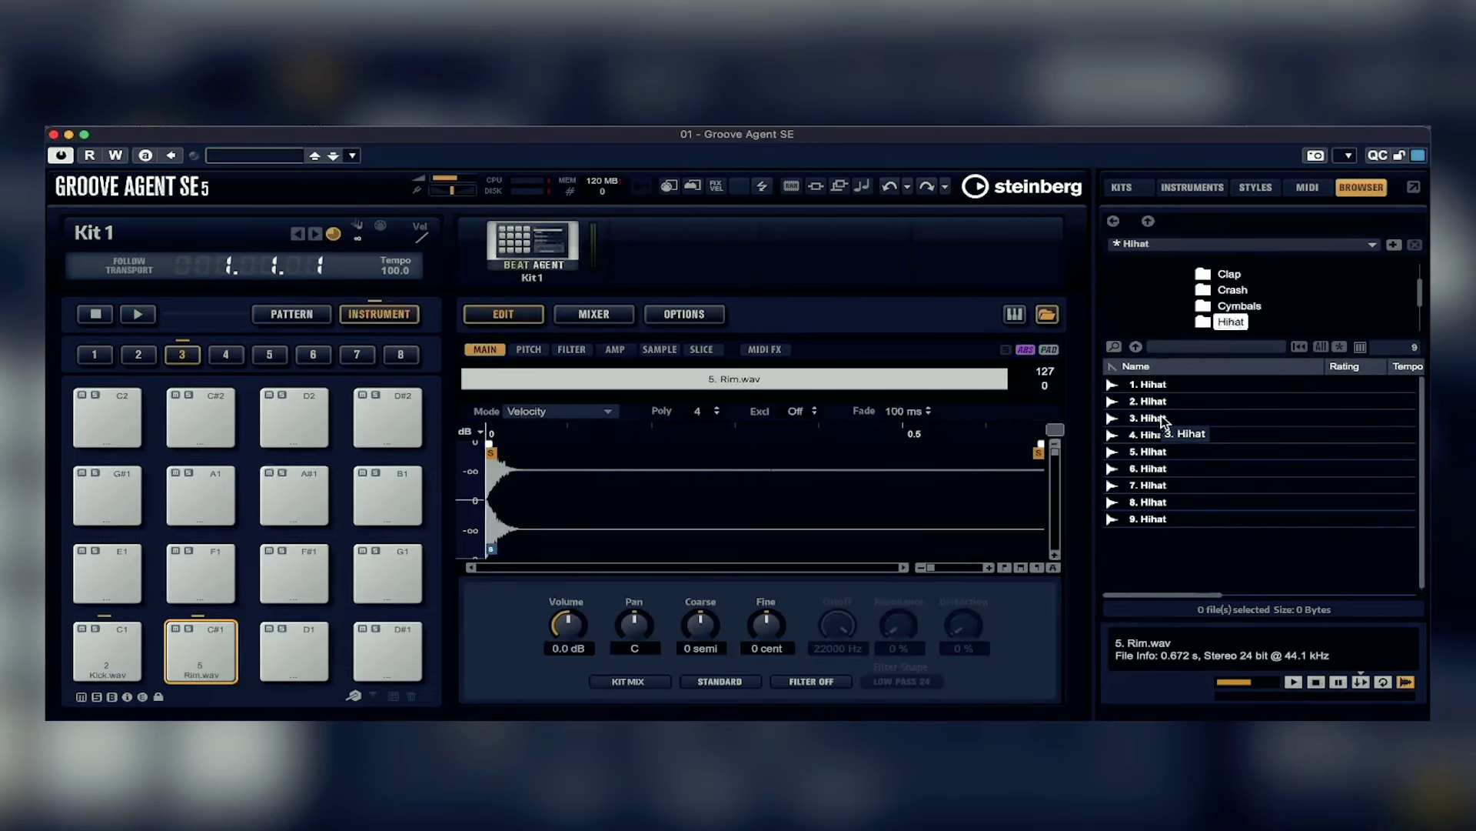
{"action": "left_click", "coordinate": [1153, 422]}
{"action": "left_click_drag", "start_coordinate": [1153, 422], "coordinate": [297, 646]}
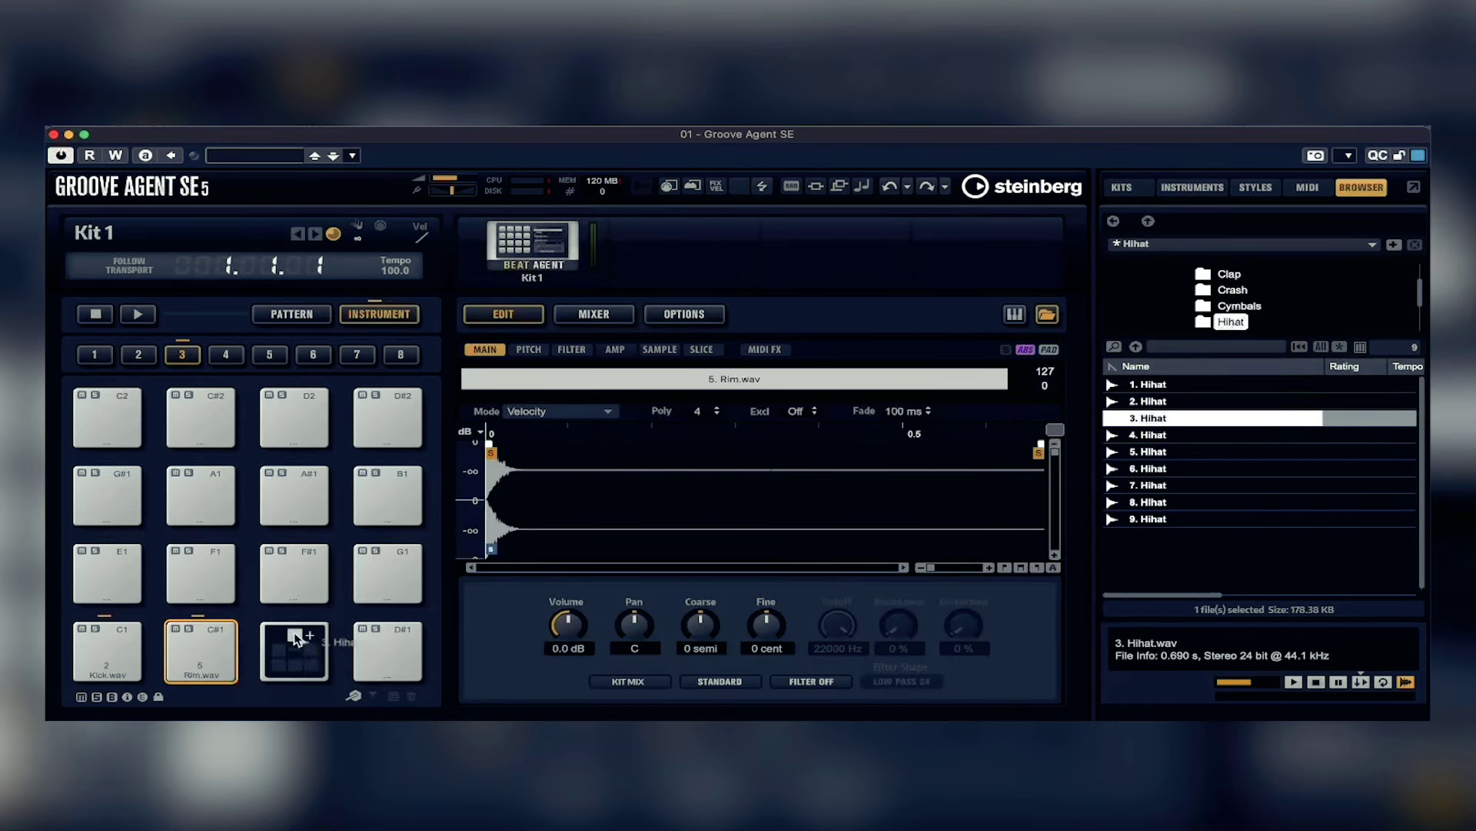
{"action": "left_click_drag", "start_coordinate": [1146, 518], "coordinate": [389, 650]}
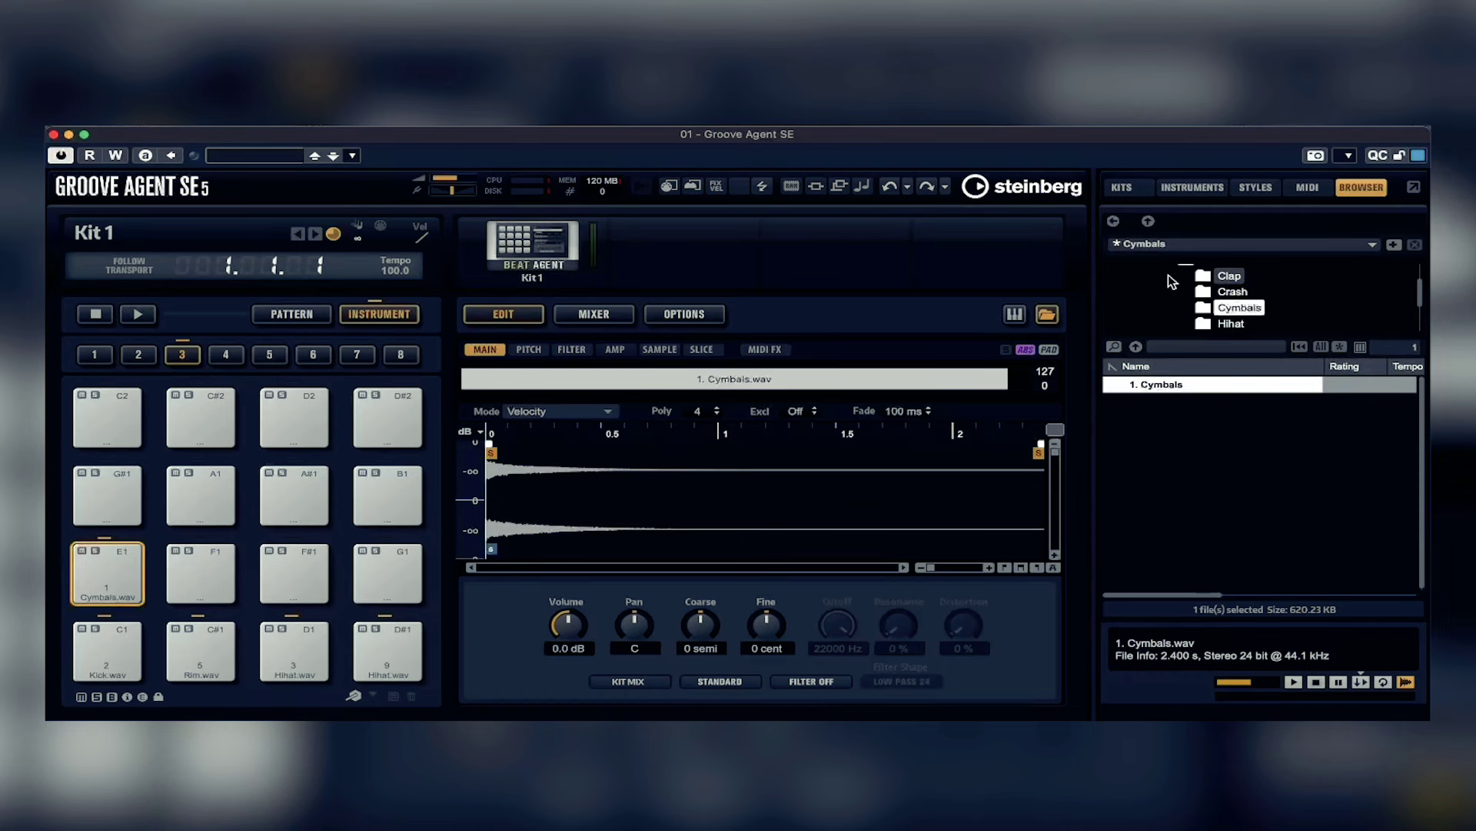
- Load the 4. Open Hat sample onto pad F1 and audition the kick pad
{"action": "key", "text": "Down"}
{"action": "key", "text": "Down"}
{"action": "key", "text": "Down"}
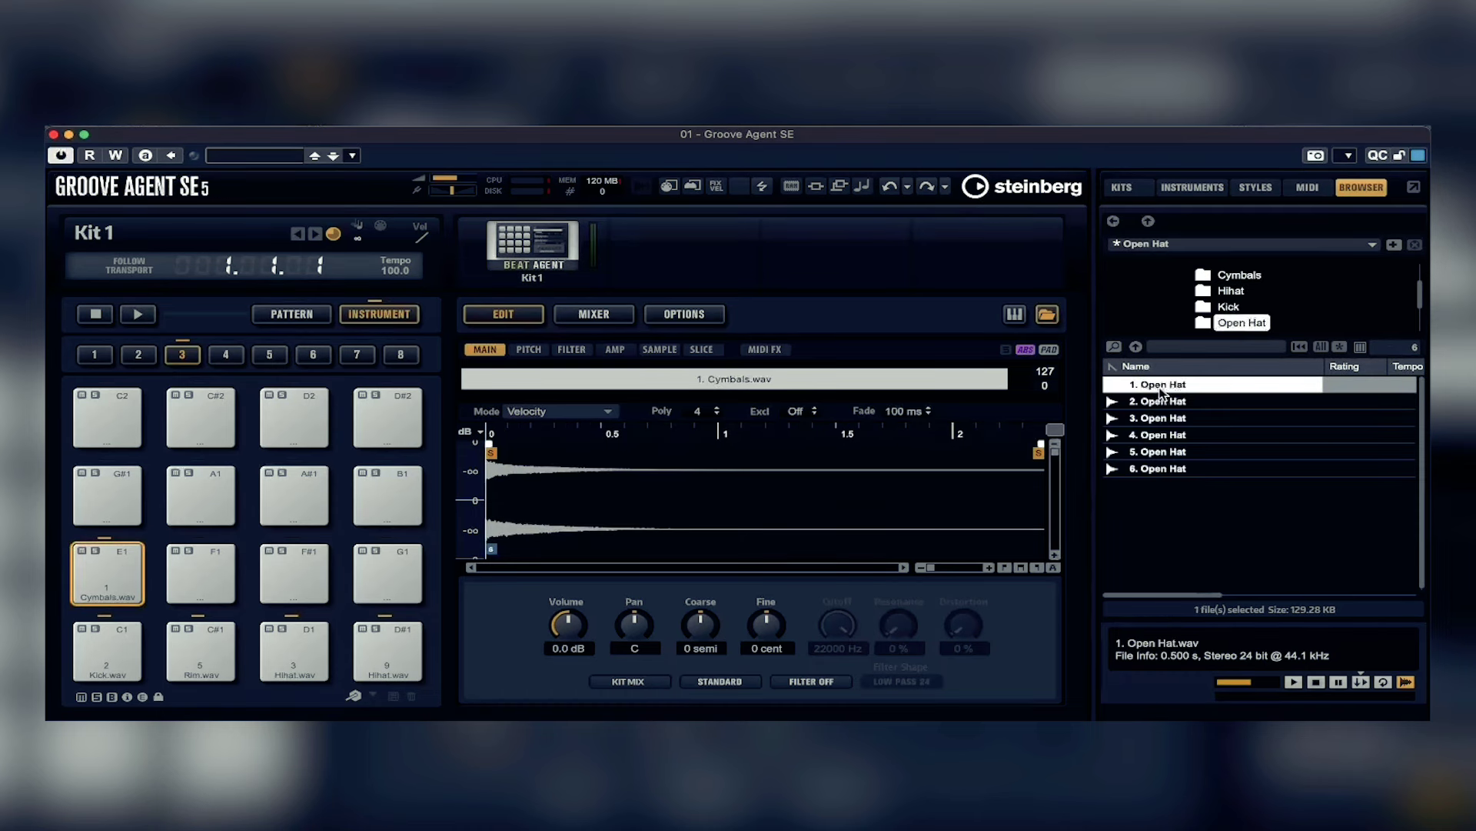
{"action": "left_click_drag", "start_coordinate": [1165, 434], "coordinate": [207, 560]}
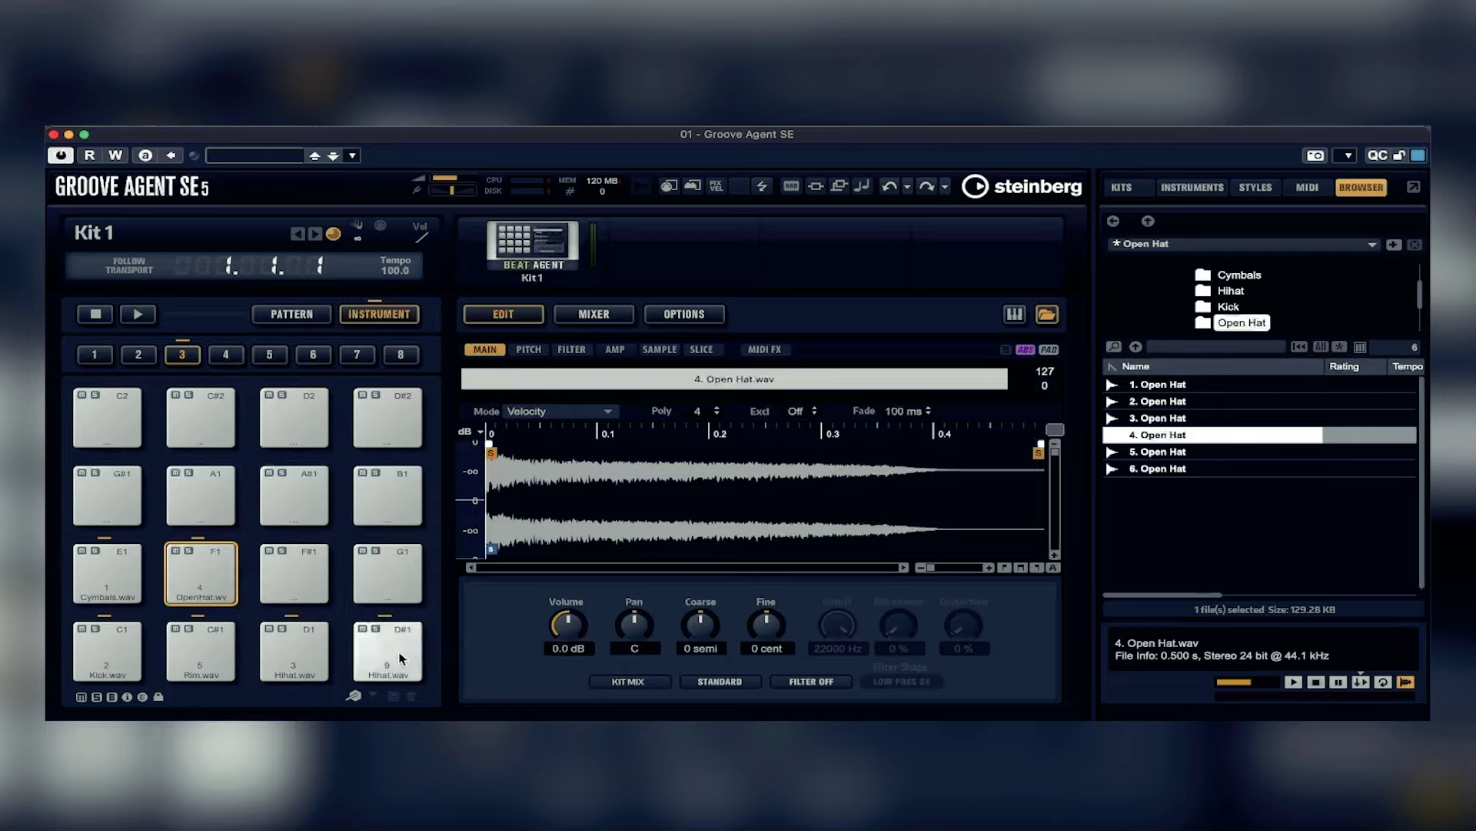
{"action": "left_click", "coordinate": [119, 653]}
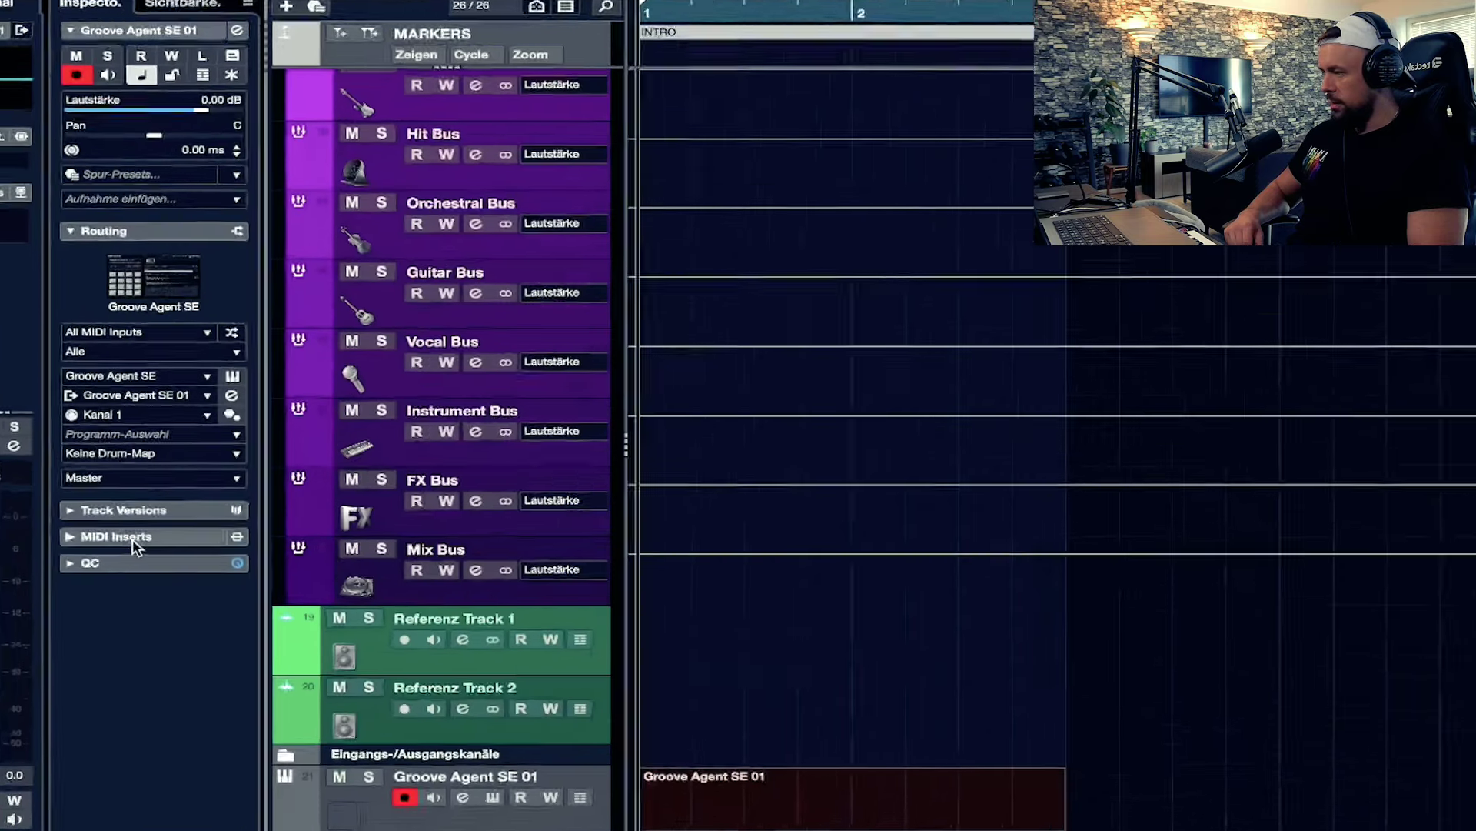
- Insert Beat Designer as the first MIDI insert on the Groove Agent SE track
{"action": "left_click", "coordinate": [135, 534]}
{"action": "left_click", "coordinate": [212, 603]}
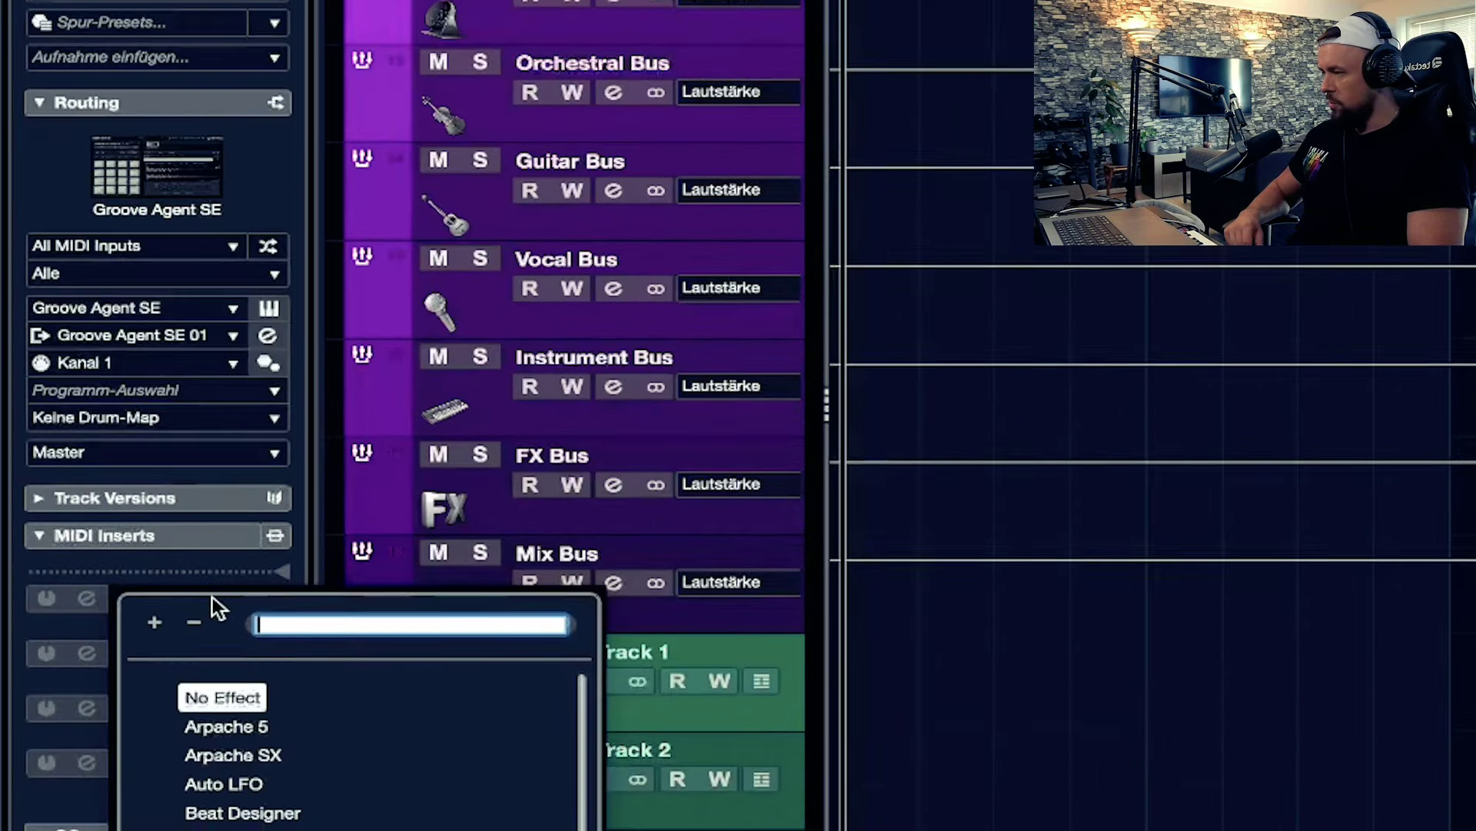
{"action": "left_click", "coordinate": [272, 747]}
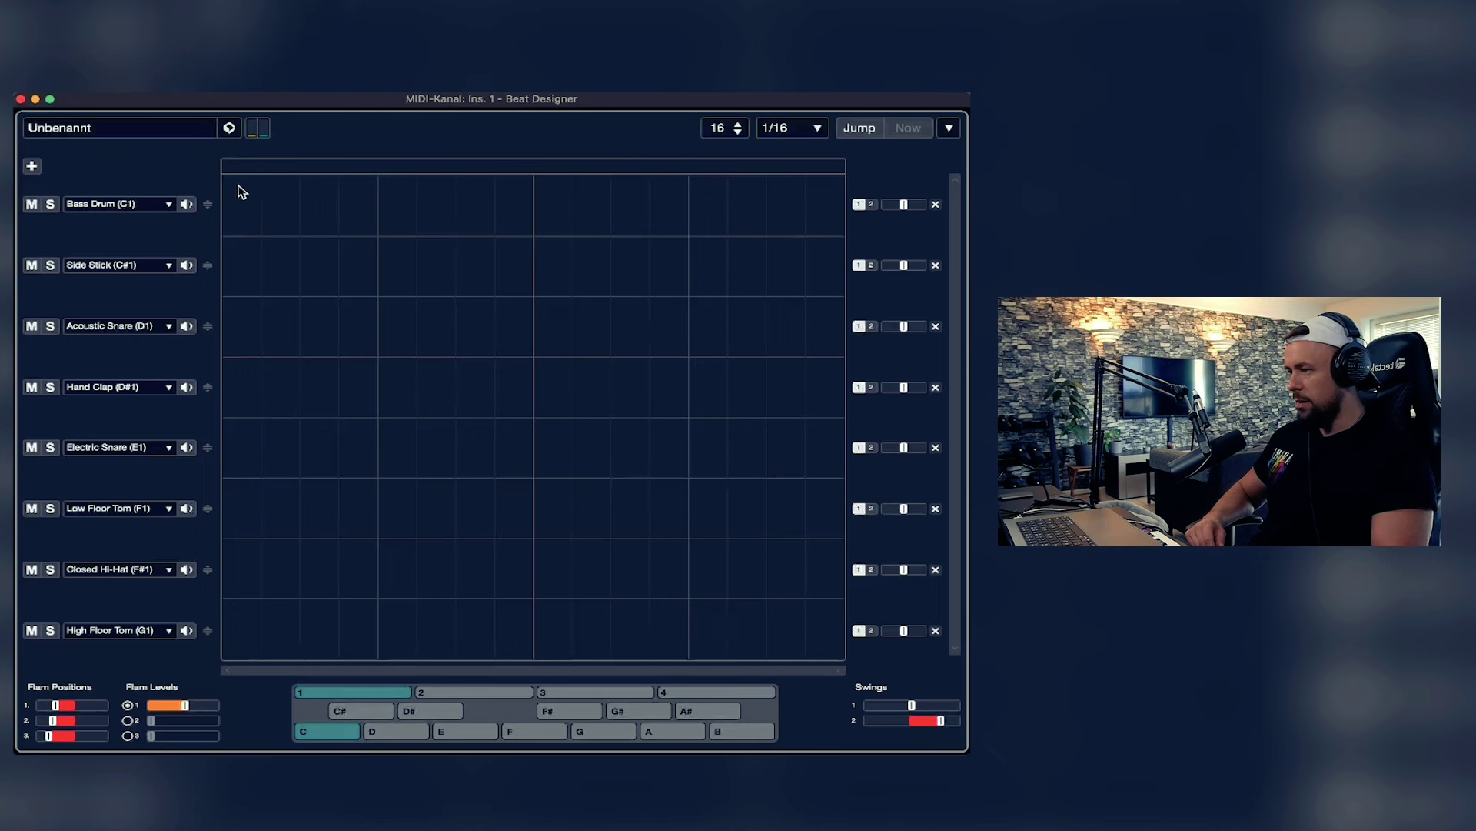
{"action": "left_click", "coordinate": [241, 193]}
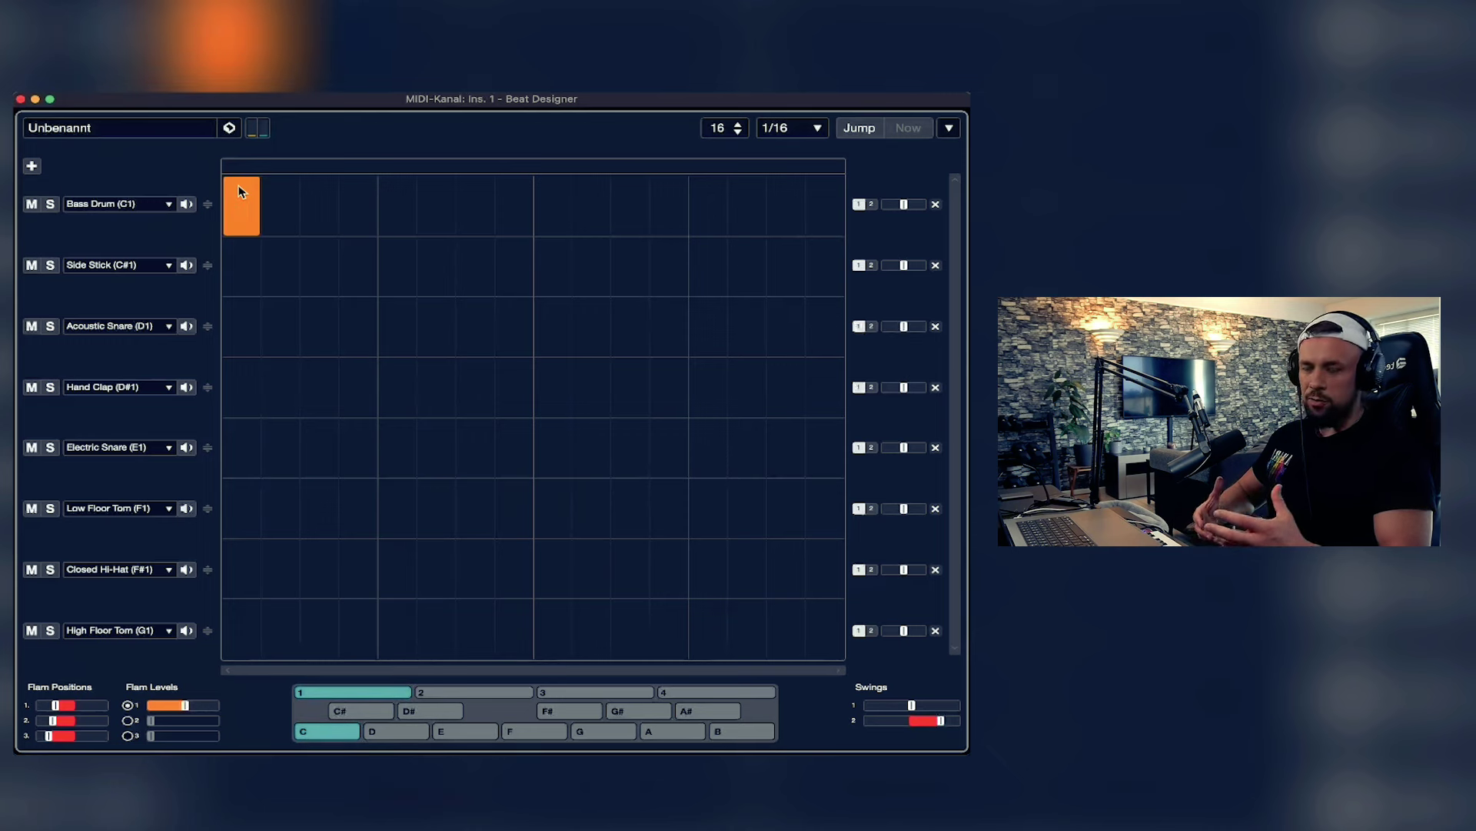
{"action": "left_click", "coordinate": [279, 228]}
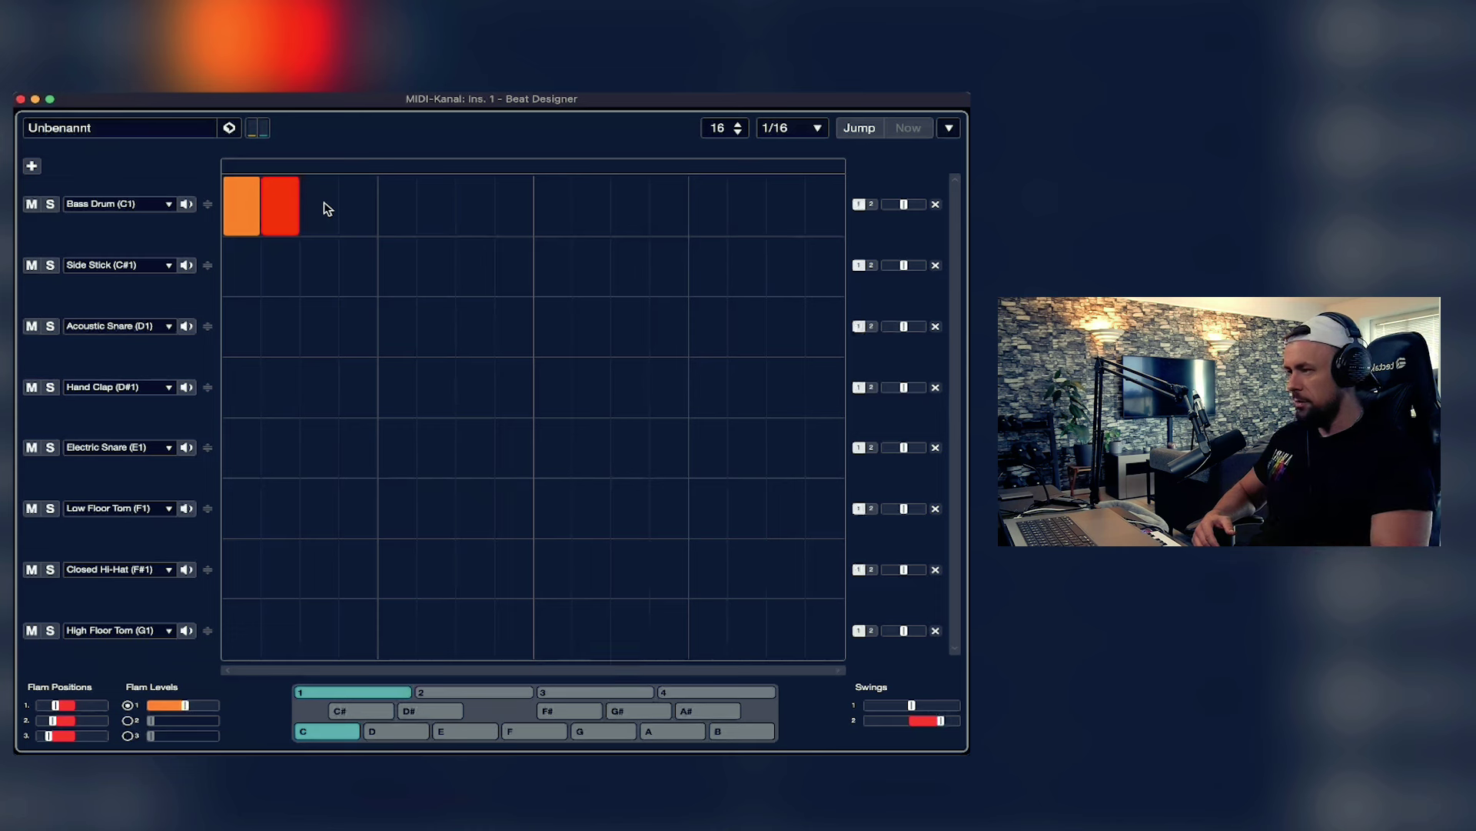
{"action": "left_click", "coordinate": [360, 202]}
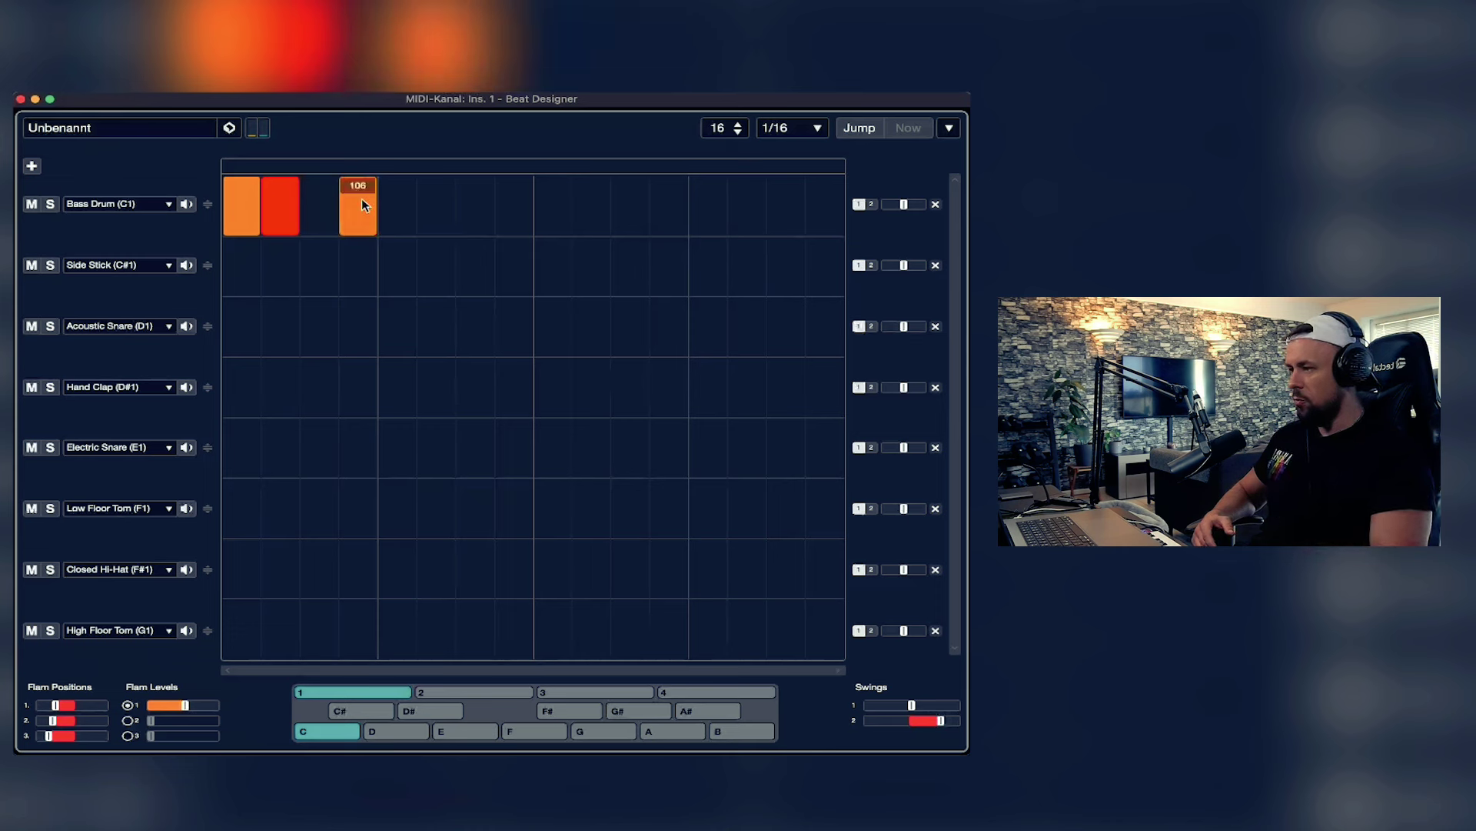
{"action": "mouse_move", "coordinate": [361, 201]}
{"action": "left_mouse_down"}
{"action": "mouse_move", "coordinate": [359, 257]}
{"action": "mouse_move", "coordinate": [361, 157]}
{"action": "mouse_move", "coordinate": [389, 343]}
{"action": "mouse_move", "coordinate": [372, 161]}
{"action": "mouse_move", "coordinate": [274, 203]}
{"action": "mouse_move", "coordinate": [69, 223]}
{"action": "left_mouse_up"}
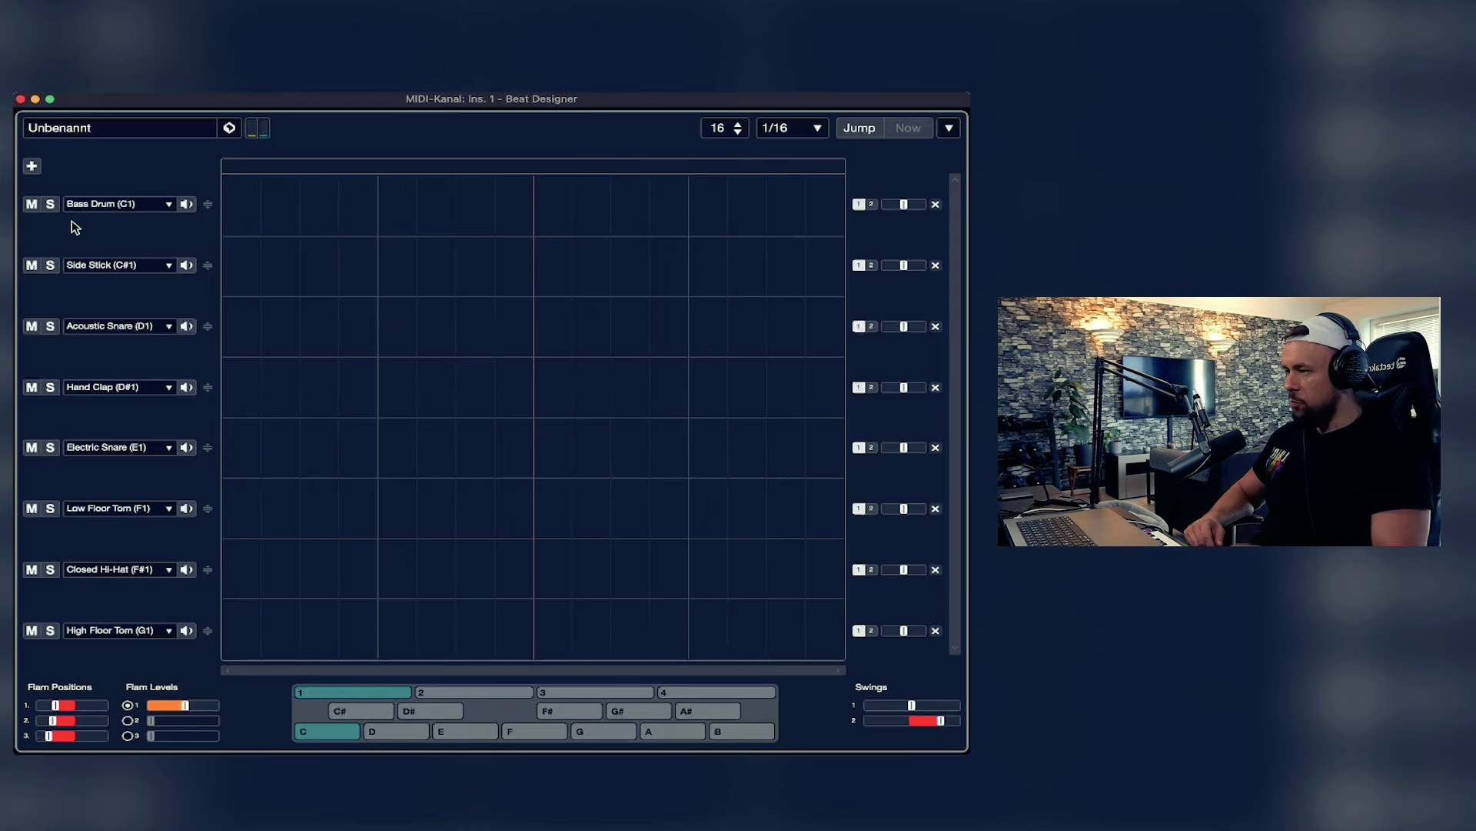
- Place Bass Drum hits on steps 1, 5, 9 and 13, and full-velocity Side Stick hits on steps 4, 7 and 11
{"action": "left_click", "coordinate": [241, 201]}
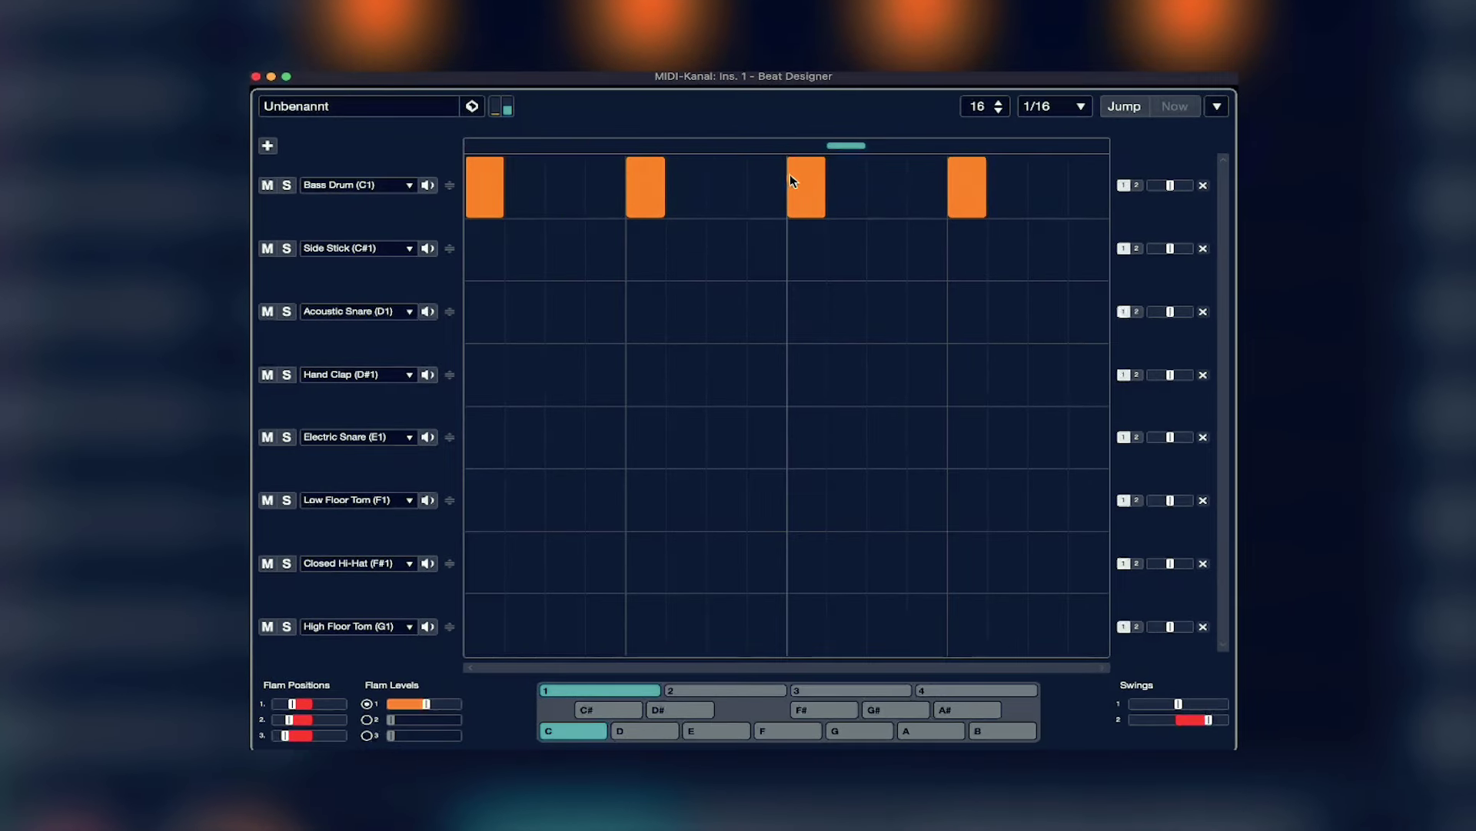
{"action": "left_click", "coordinate": [605, 247]}
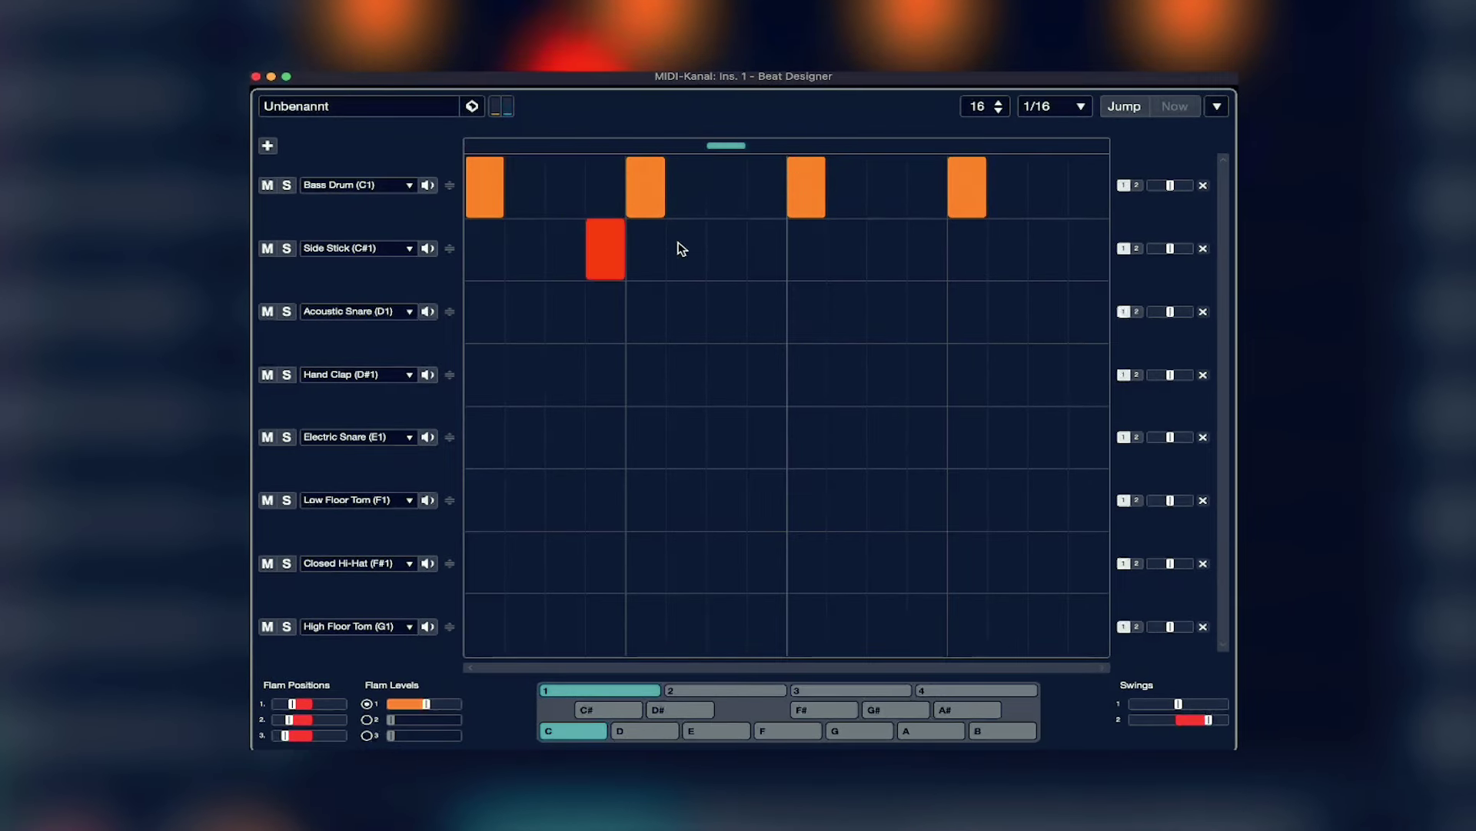
{"action": "left_click", "coordinate": [729, 243]}
{"action": "left_click", "coordinate": [604, 232]}
{"action": "left_click", "coordinate": [602, 231]}
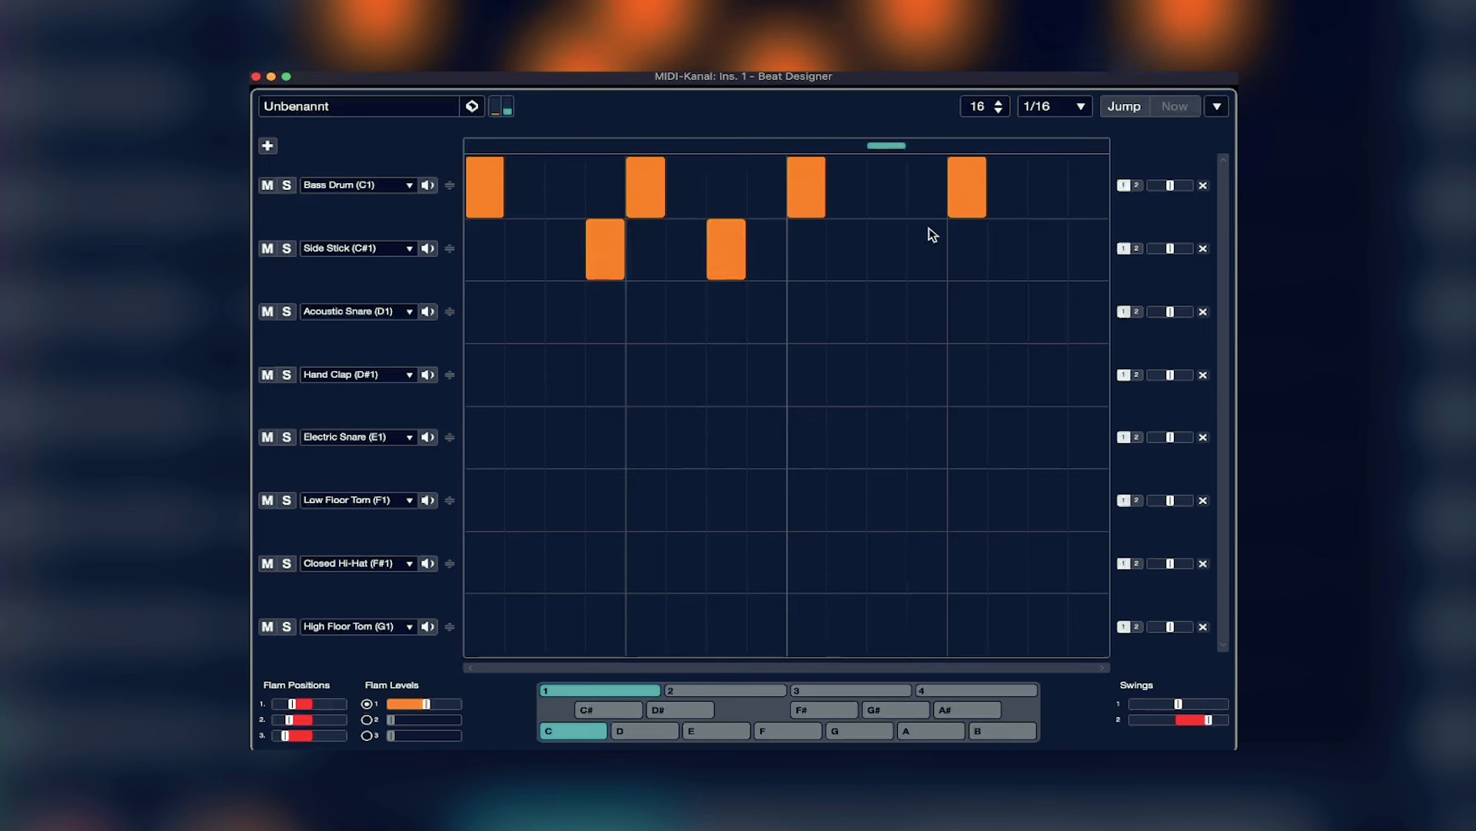
{"action": "left_click", "coordinate": [892, 232]}
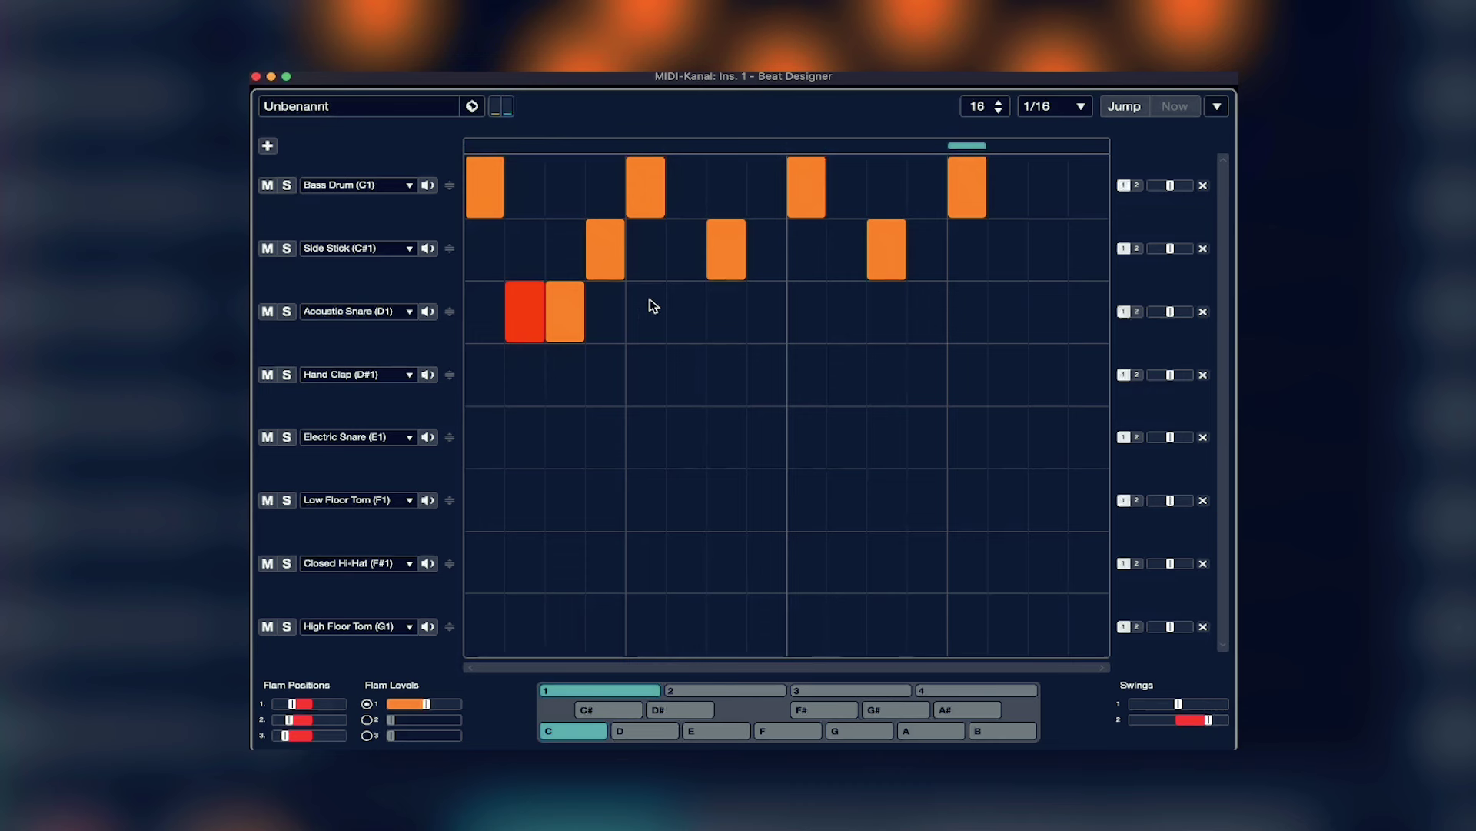
- Place Acoustic Snare hits on steps 2, 3, 5, 6, 8, 10, 11, 13 and 15, with softer hits on steps 2 and 11
{"action": "left_click_drag", "start_coordinate": [653, 305], "coordinate": [704, 302]}
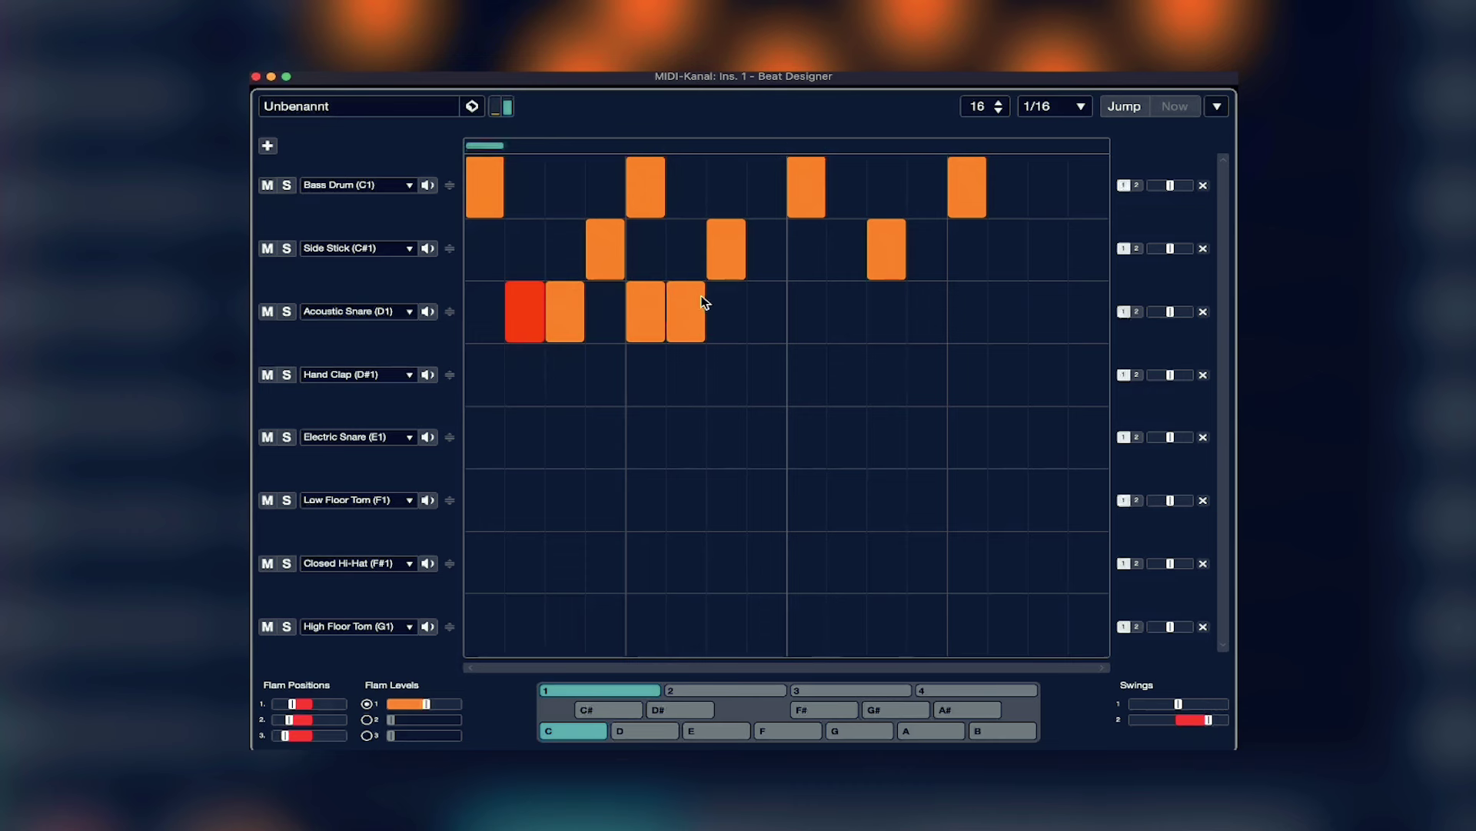
{"action": "left_click", "coordinate": [779, 298]}
{"action": "left_click", "coordinate": [846, 300]}
{"action": "left_click", "coordinate": [880, 320]}
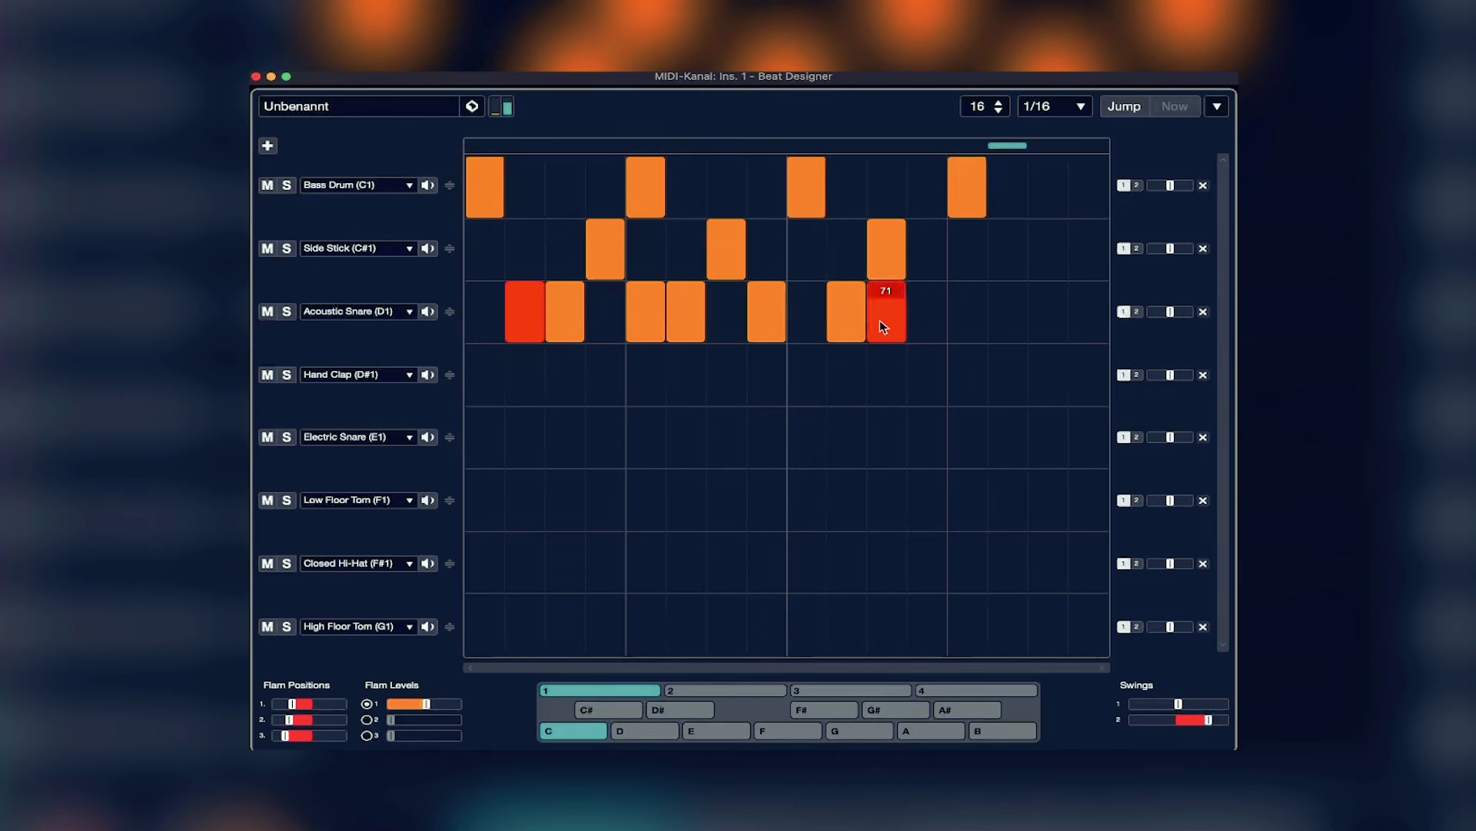
{"action": "left_click", "coordinate": [967, 304]}
{"action": "left_click", "coordinate": [1049, 300]}
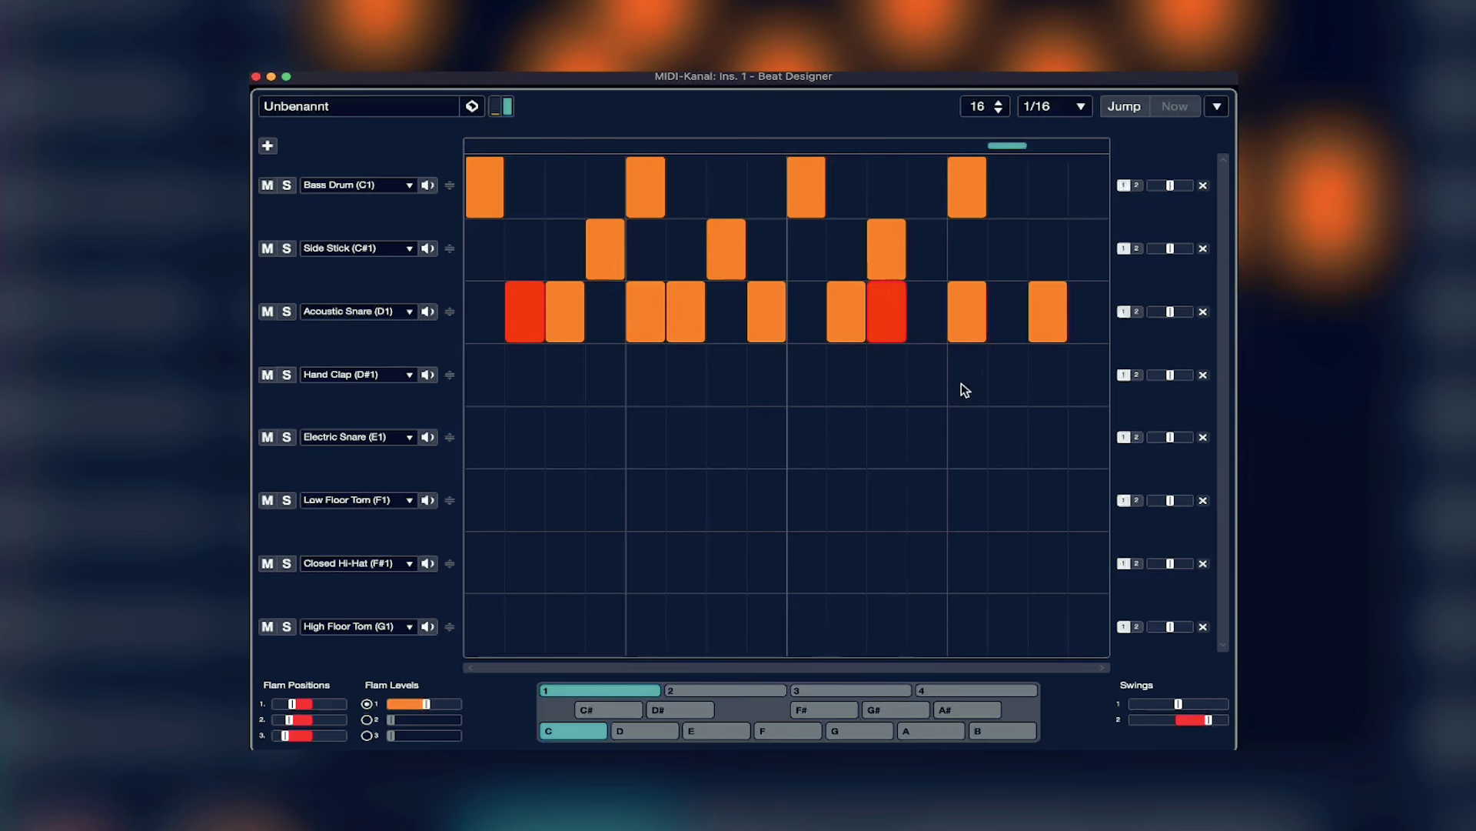
- Place Hand Clap hits on steps 1, 4, 7, 8, 12, 14 and 16, with softer hits on steps 1 and 4
{"action": "left_click", "coordinate": [493, 389]}
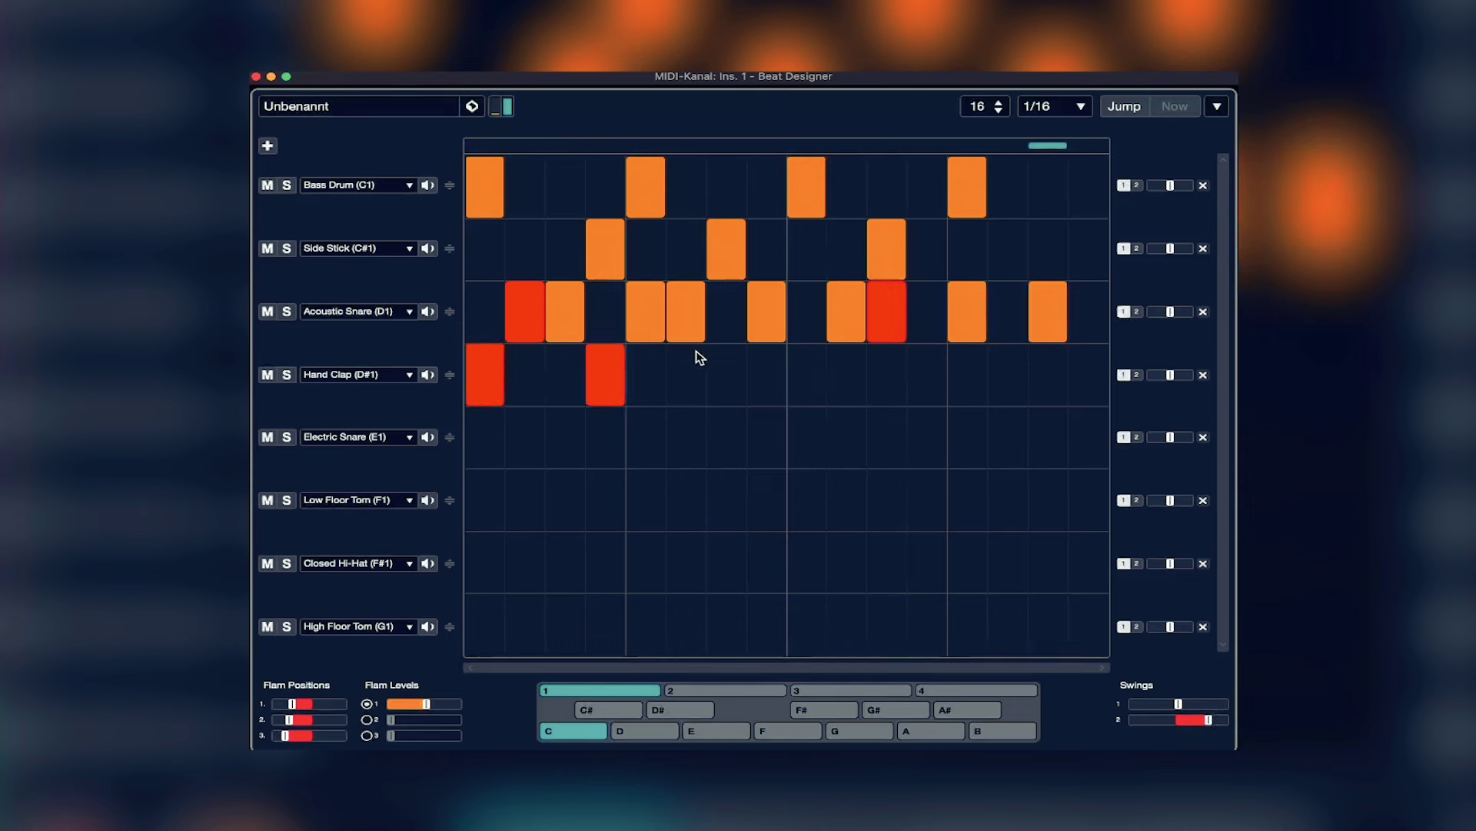
{"action": "left_click", "coordinate": [925, 375]}
{"action": "left_click", "coordinate": [1006, 369]}
{"action": "left_click", "coordinate": [1092, 368]}
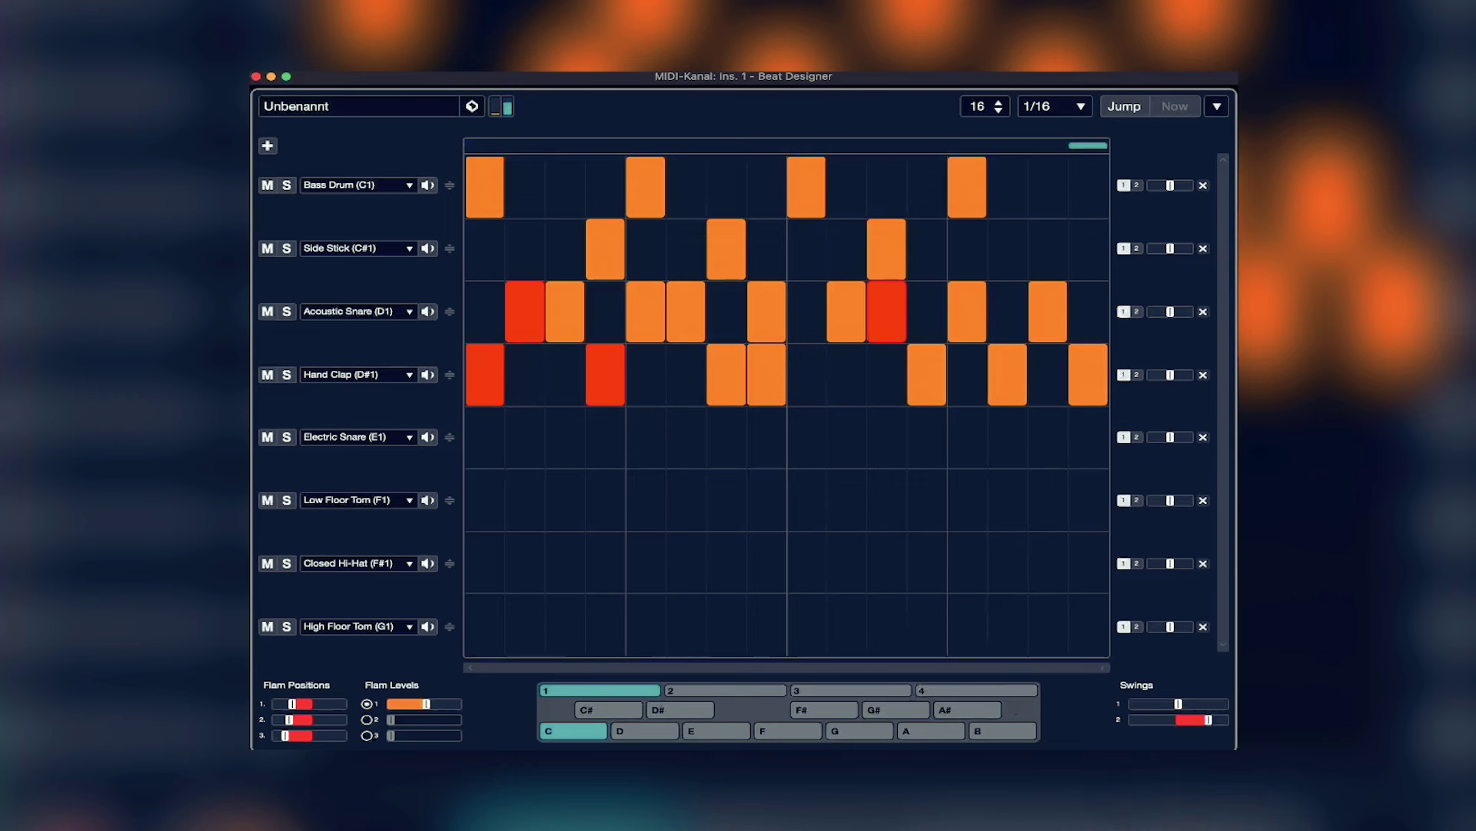
- Place Electric Snare hits on steps 3 and 11 and lower their velocities, making step 3 the quieter one
{"action": "left_click", "coordinate": [552, 435]}
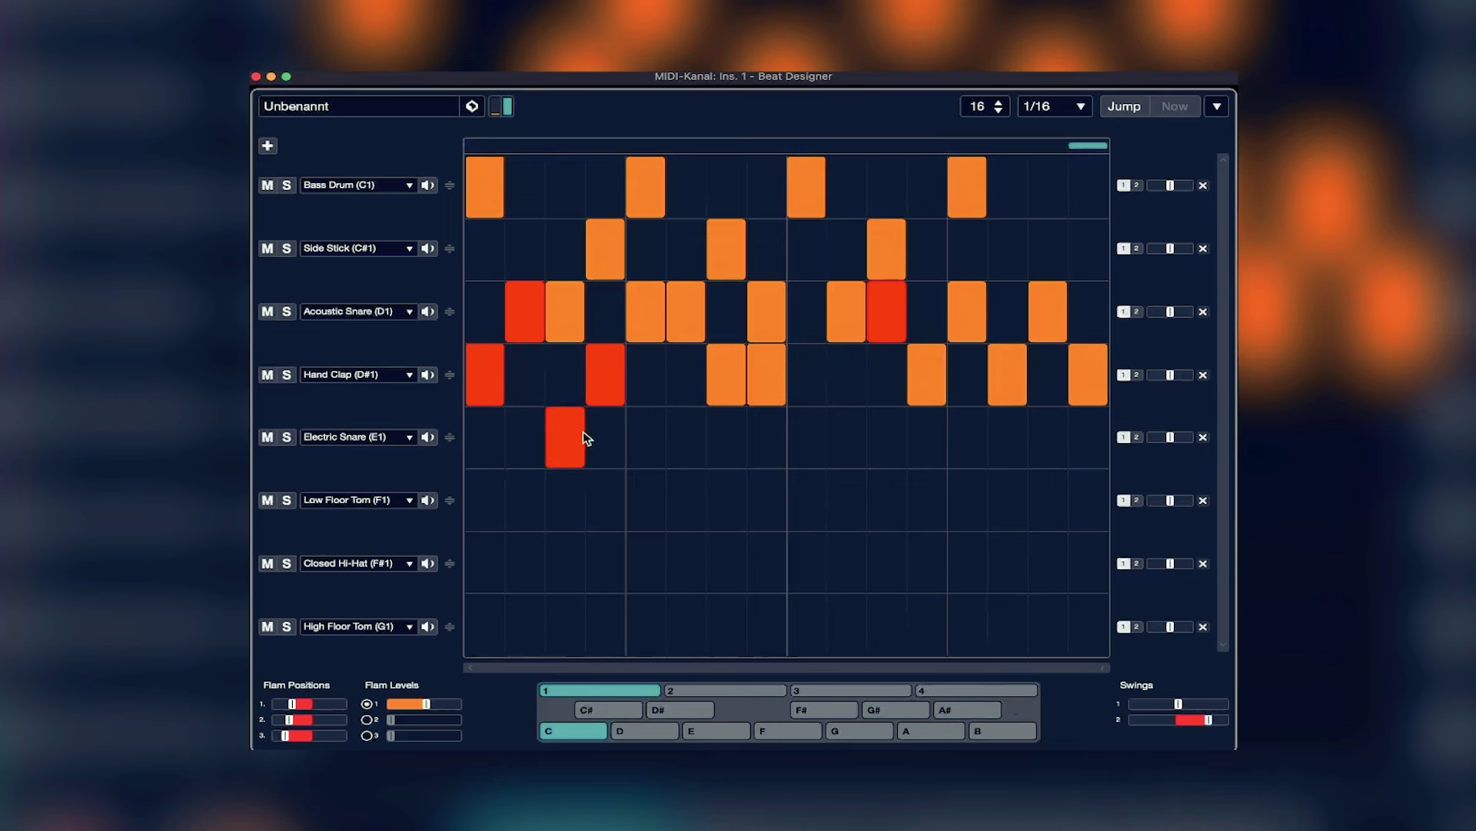
{"action": "left_click_drag", "start_coordinate": [575, 421], "coordinate": [570, 498]}
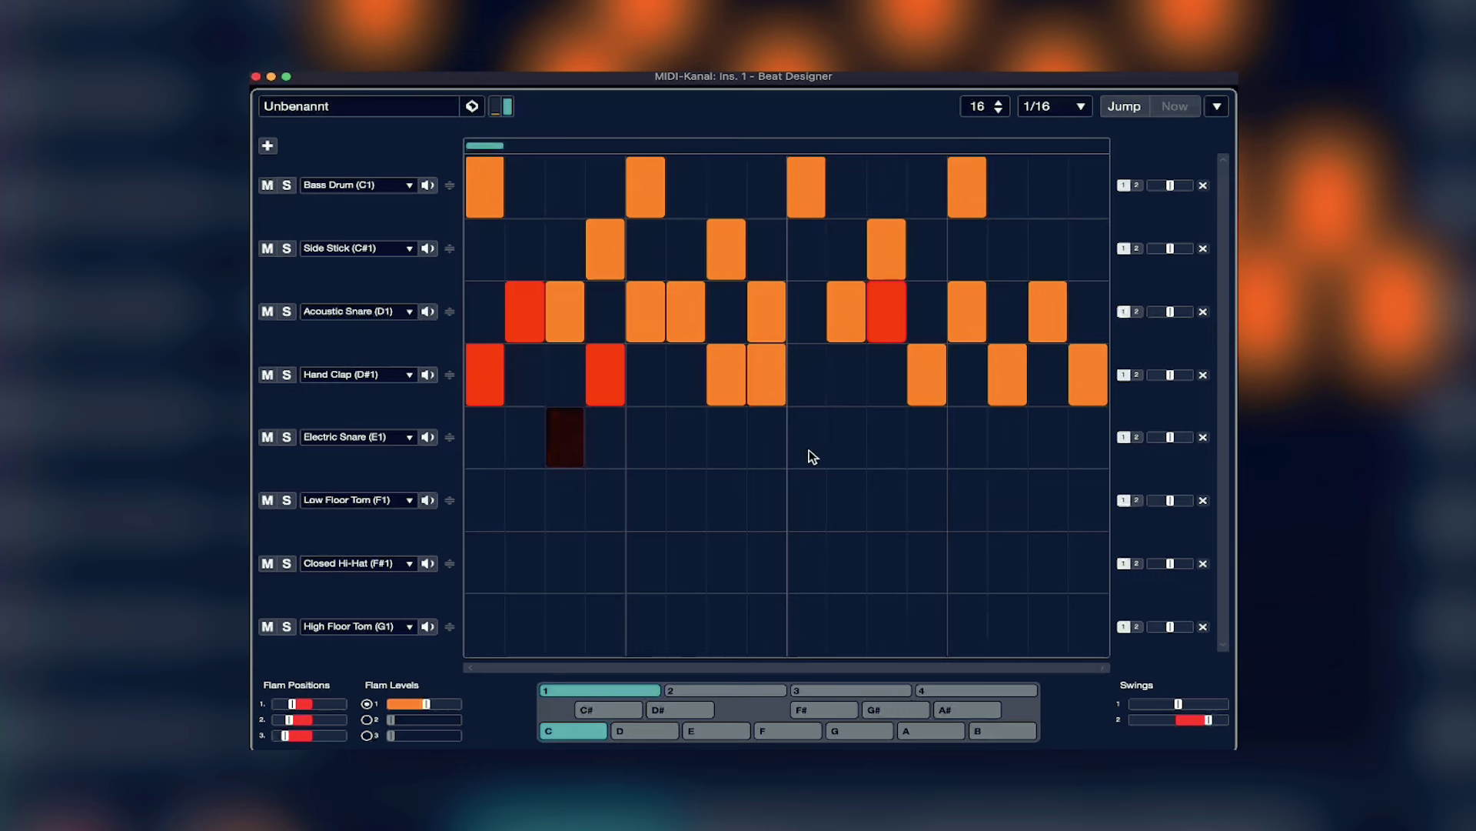
{"action": "left_click", "coordinate": [896, 436]}
{"action": "left_click_drag", "start_coordinate": [893, 431], "coordinate": [891, 486]}
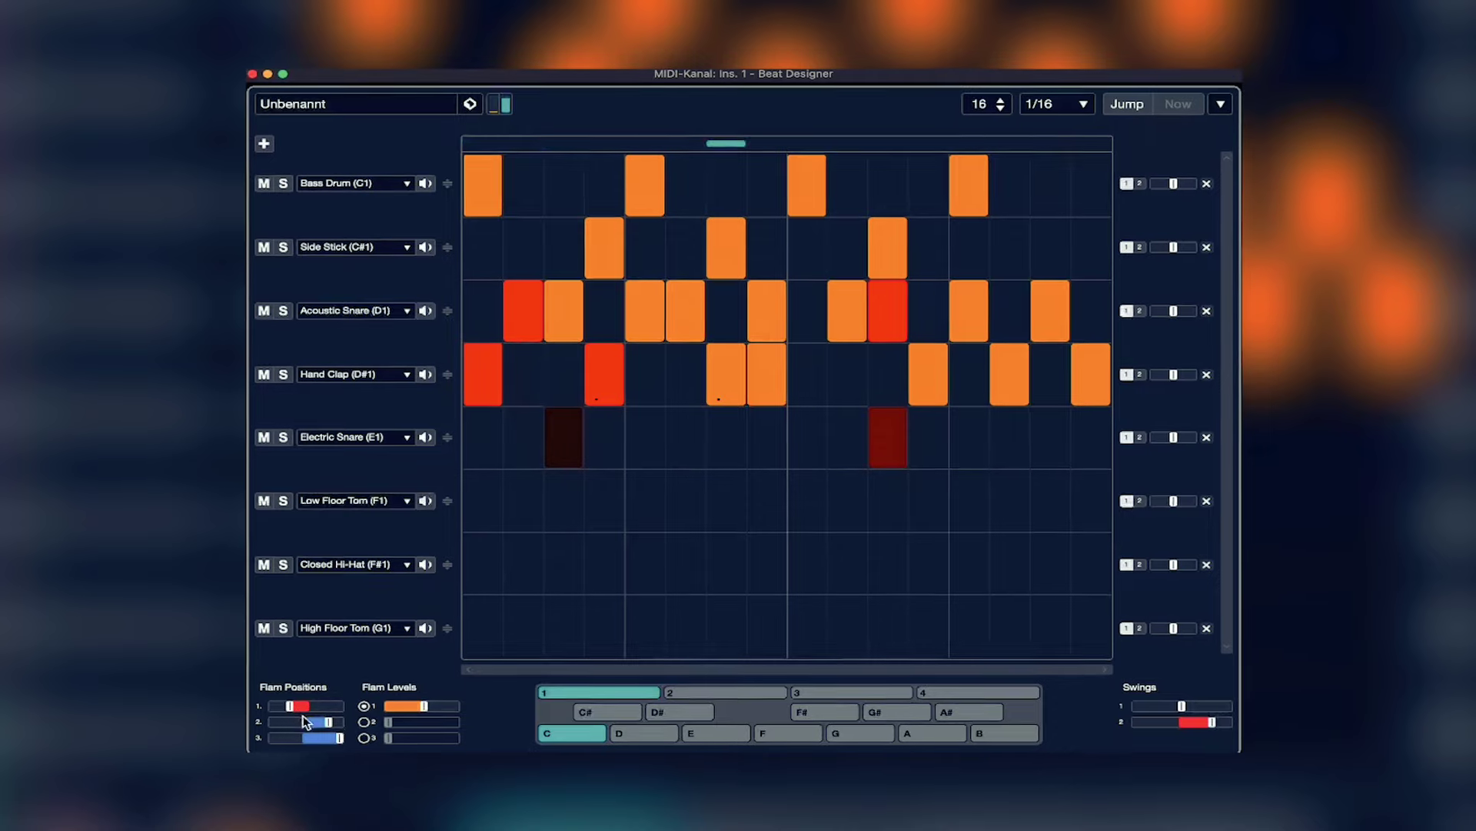
- Add a second flam to the Hand Clap hit on step 7 and shift flam positions 1 and 2 to their latest setting
{"action": "left_click_drag", "start_coordinate": [329, 725], "coordinate": [265, 749]}
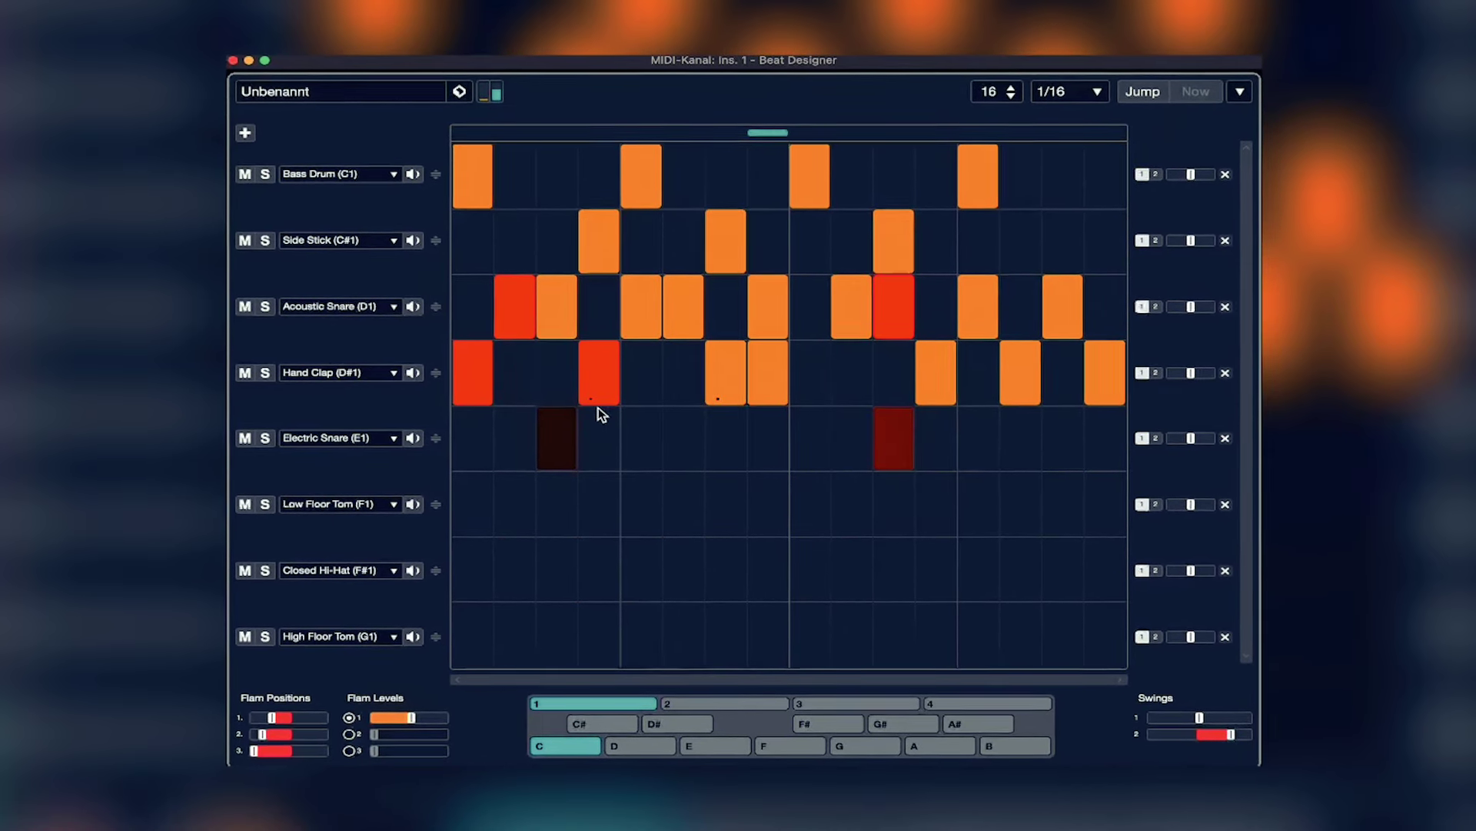
{"action": "left_click", "coordinate": [721, 399]}
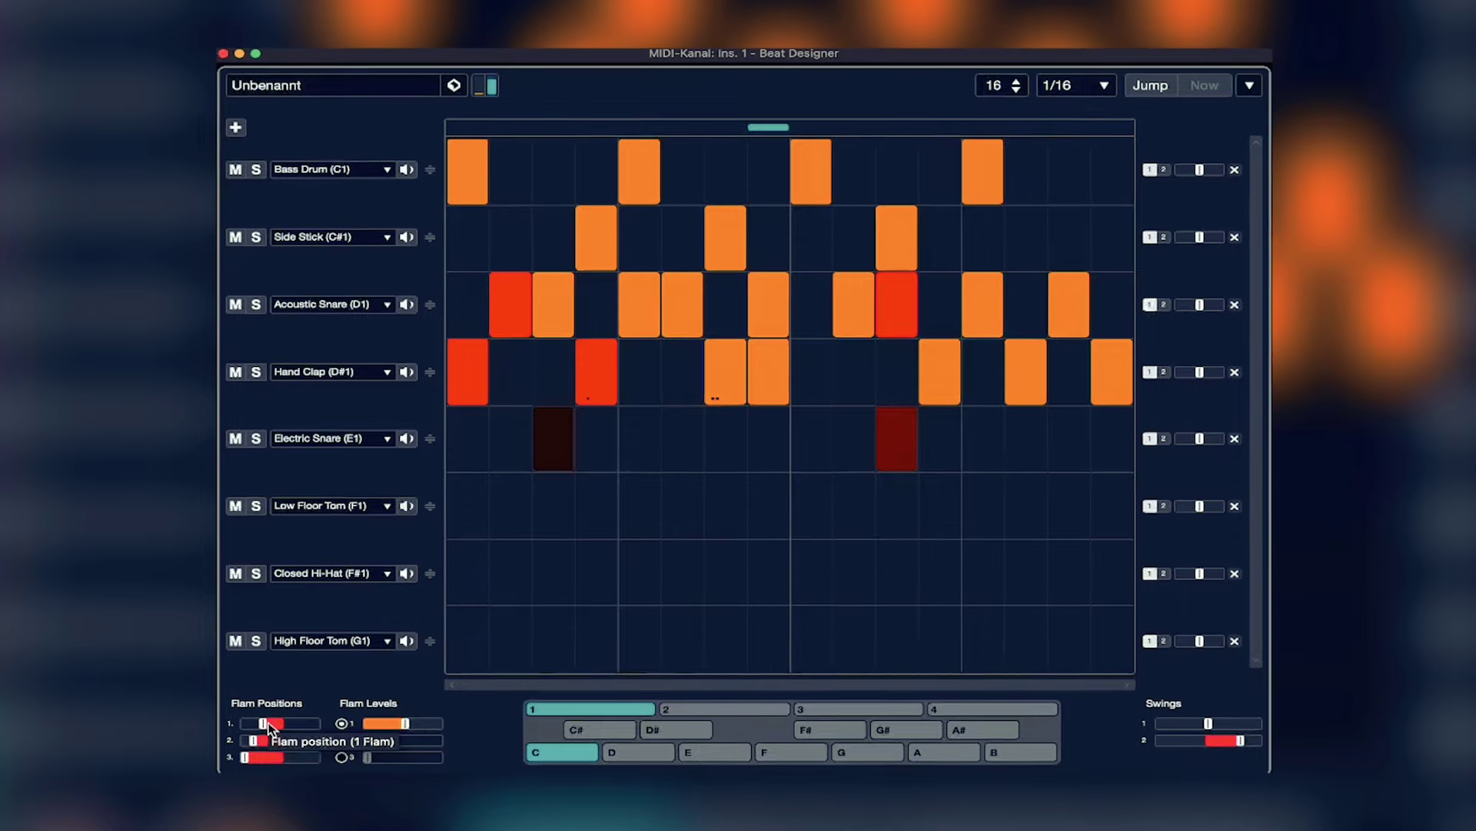
{"action": "left_click_drag", "start_coordinate": [267, 721], "coordinate": [415, 720]}
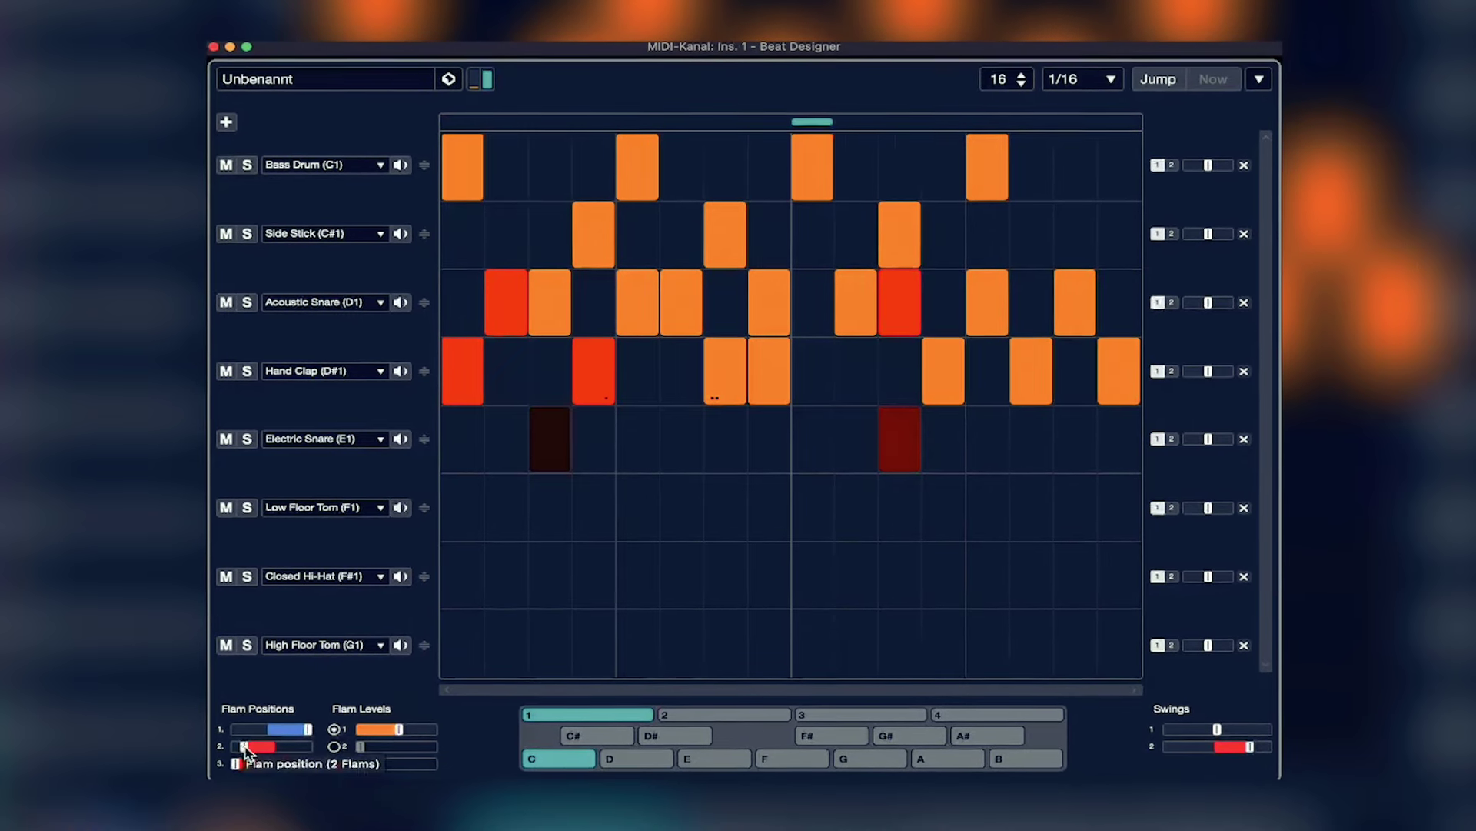
{"action": "left_click_drag", "start_coordinate": [248, 743], "coordinate": [419, 746]}
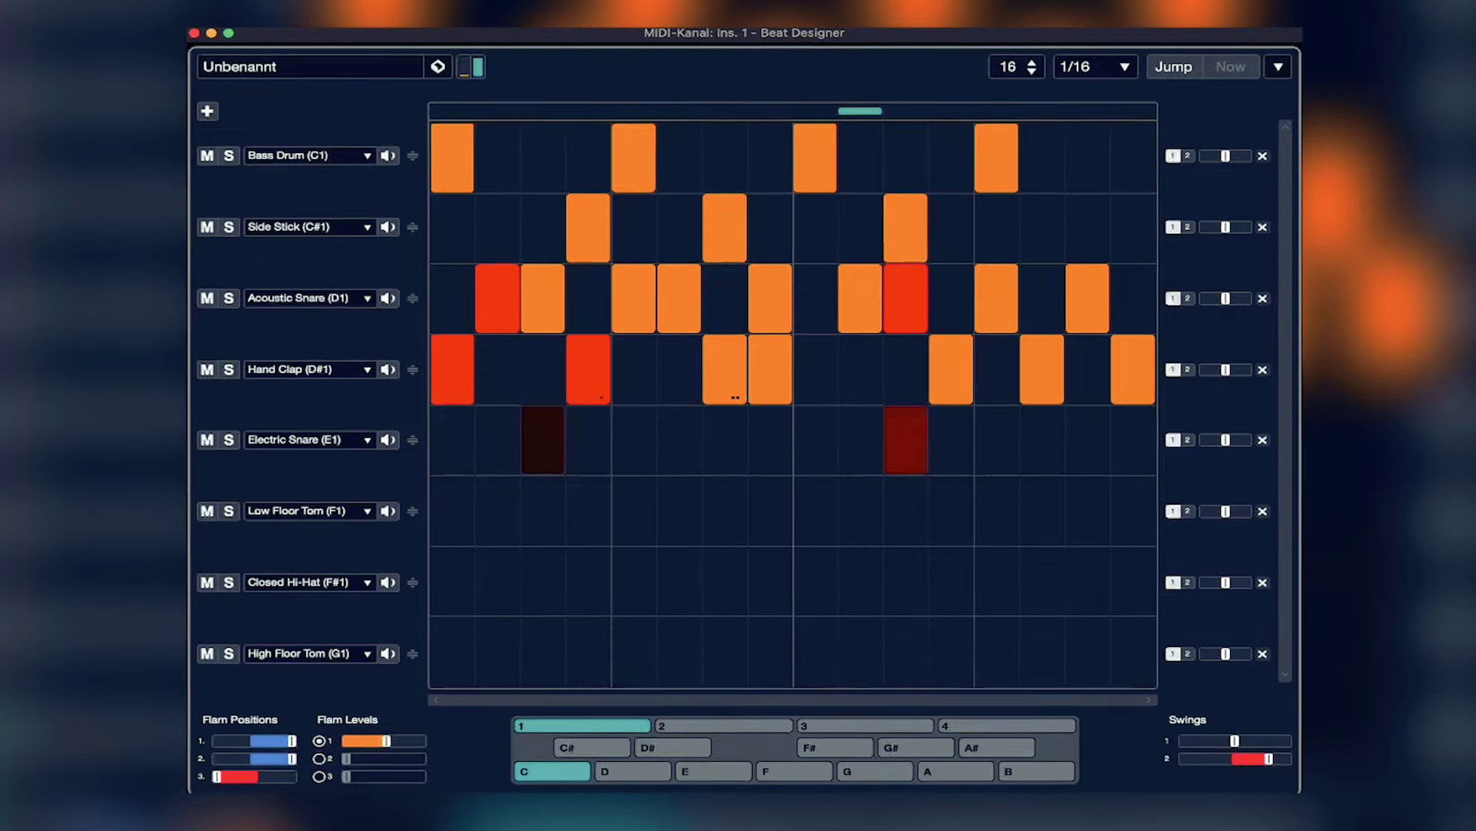
- Solo the Hand Clap lane to audition its flams, and end the solo
{"action": "left_click", "coordinate": [224, 369]}
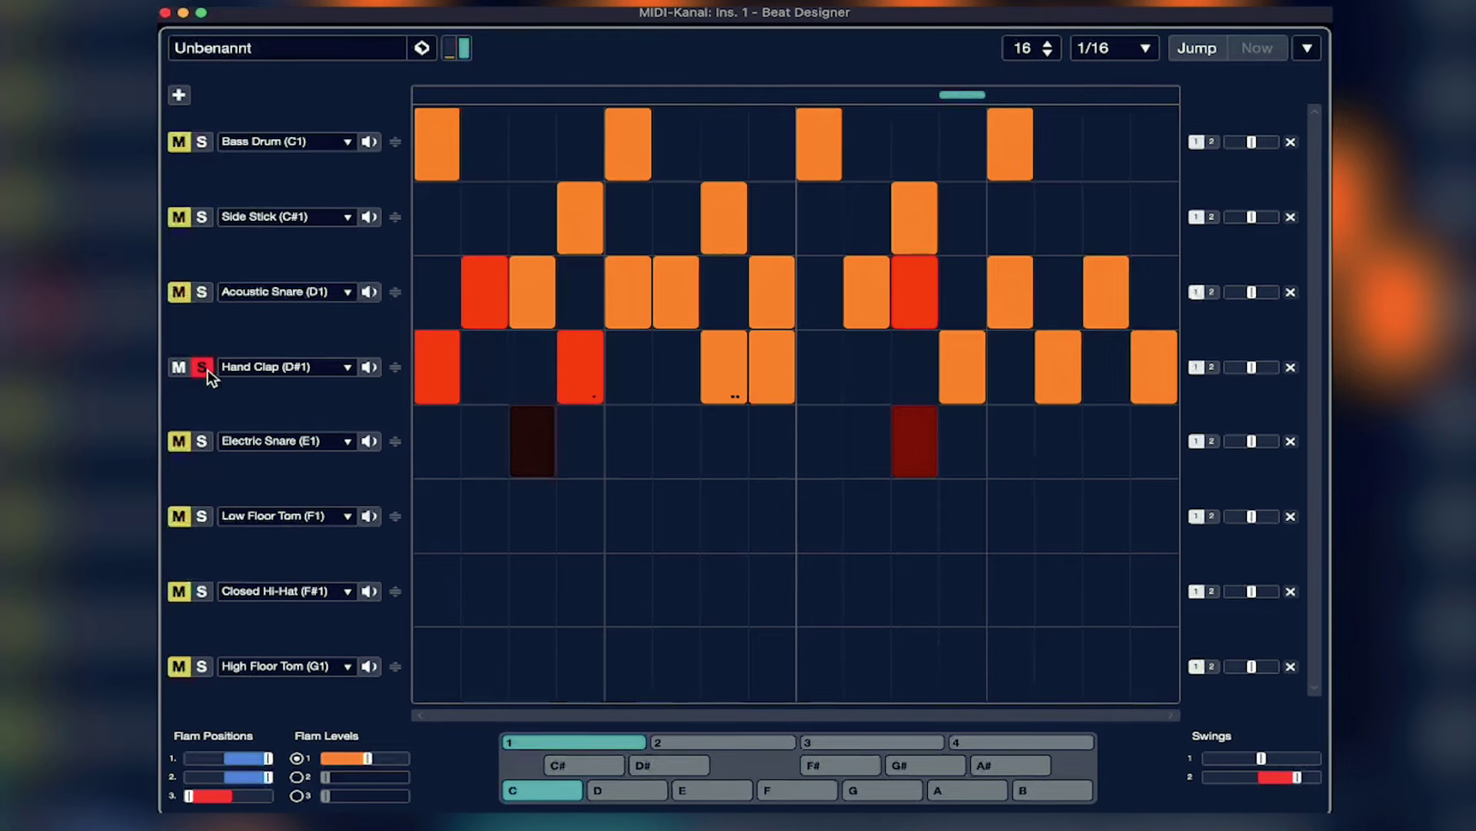
{"action": "left_click", "coordinate": [207, 368]}
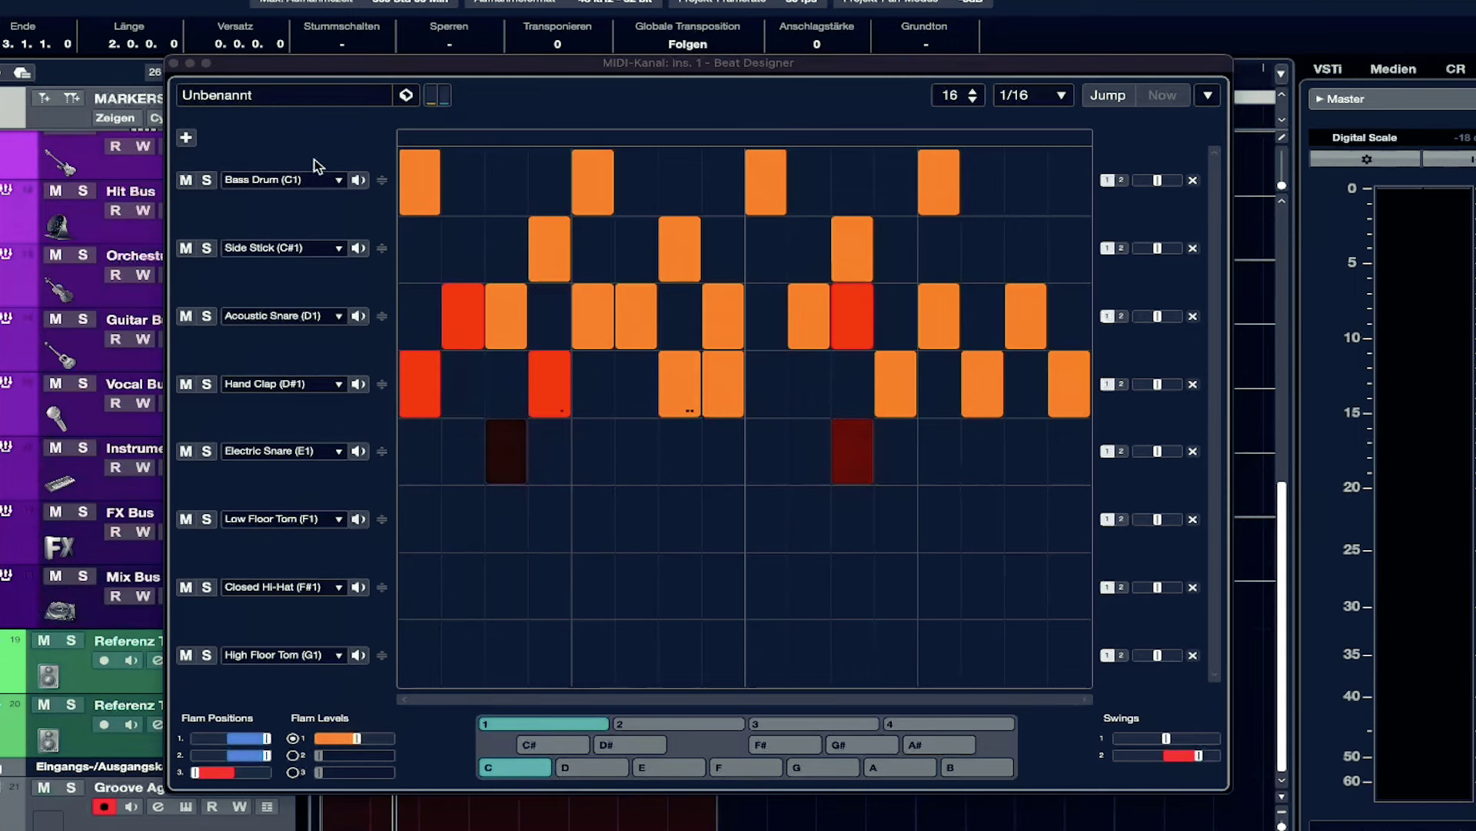
- Copy pattern C into slot D, adding a Side Stick hit on step 15 and softer flammed Side Stick and Acoustic Snare hits on step 16
{"action": "left_click", "coordinate": [1208, 95]}
{"action": "left_click", "coordinate": [1263, 166]}
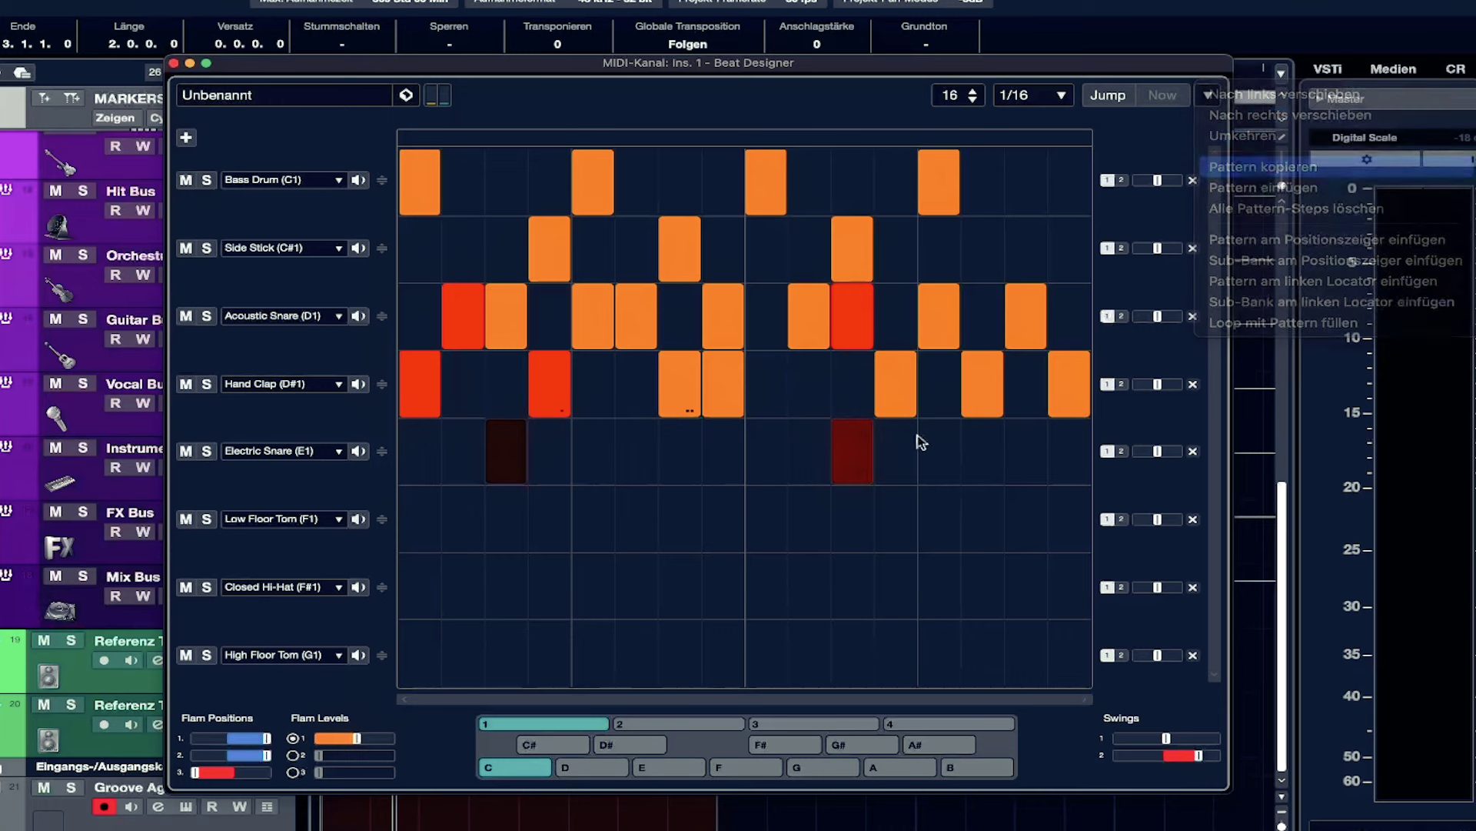
{"action": "left_click", "coordinate": [593, 767]}
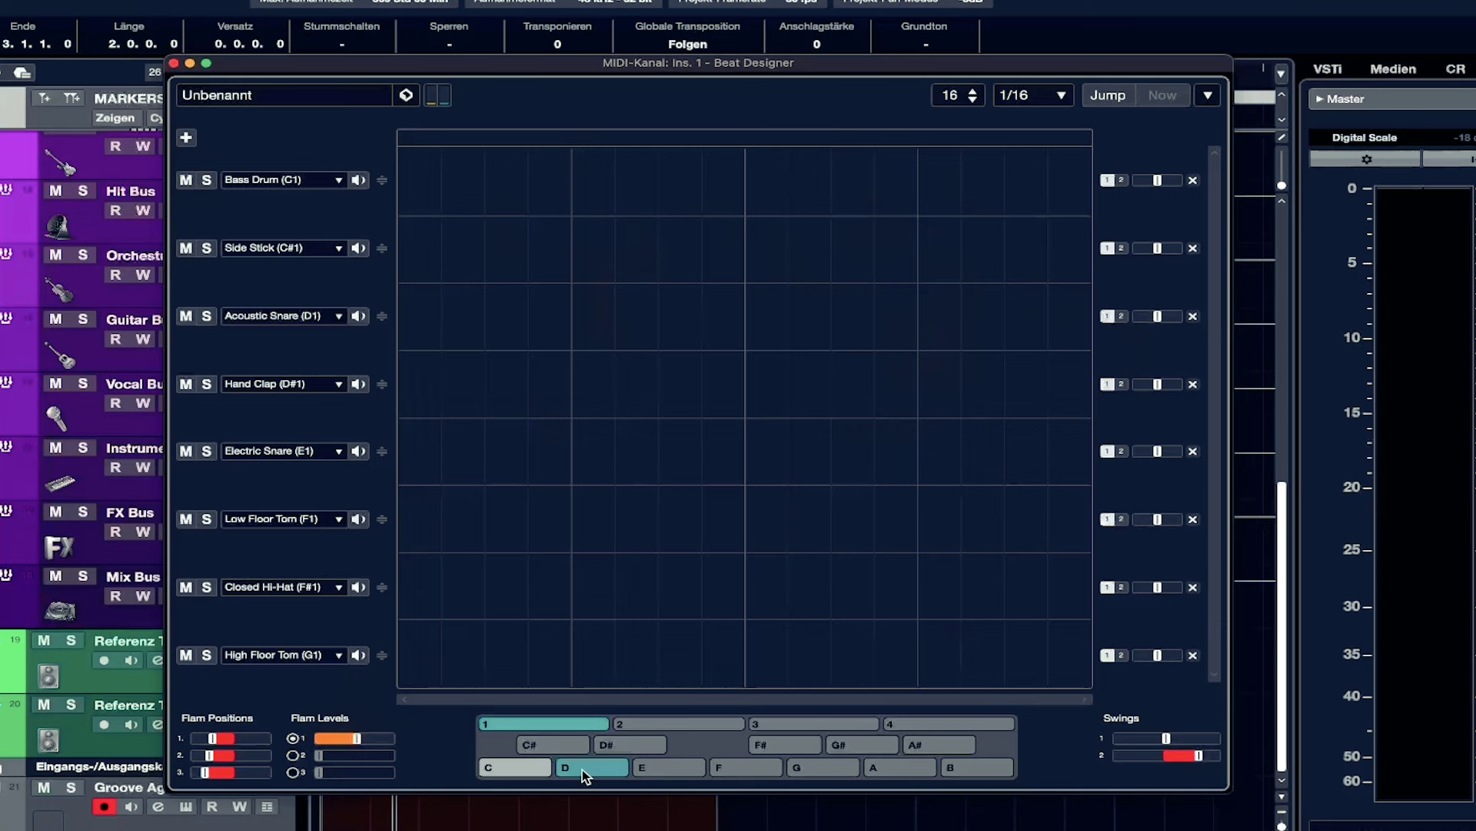
{"action": "left_click", "coordinate": [1208, 95]}
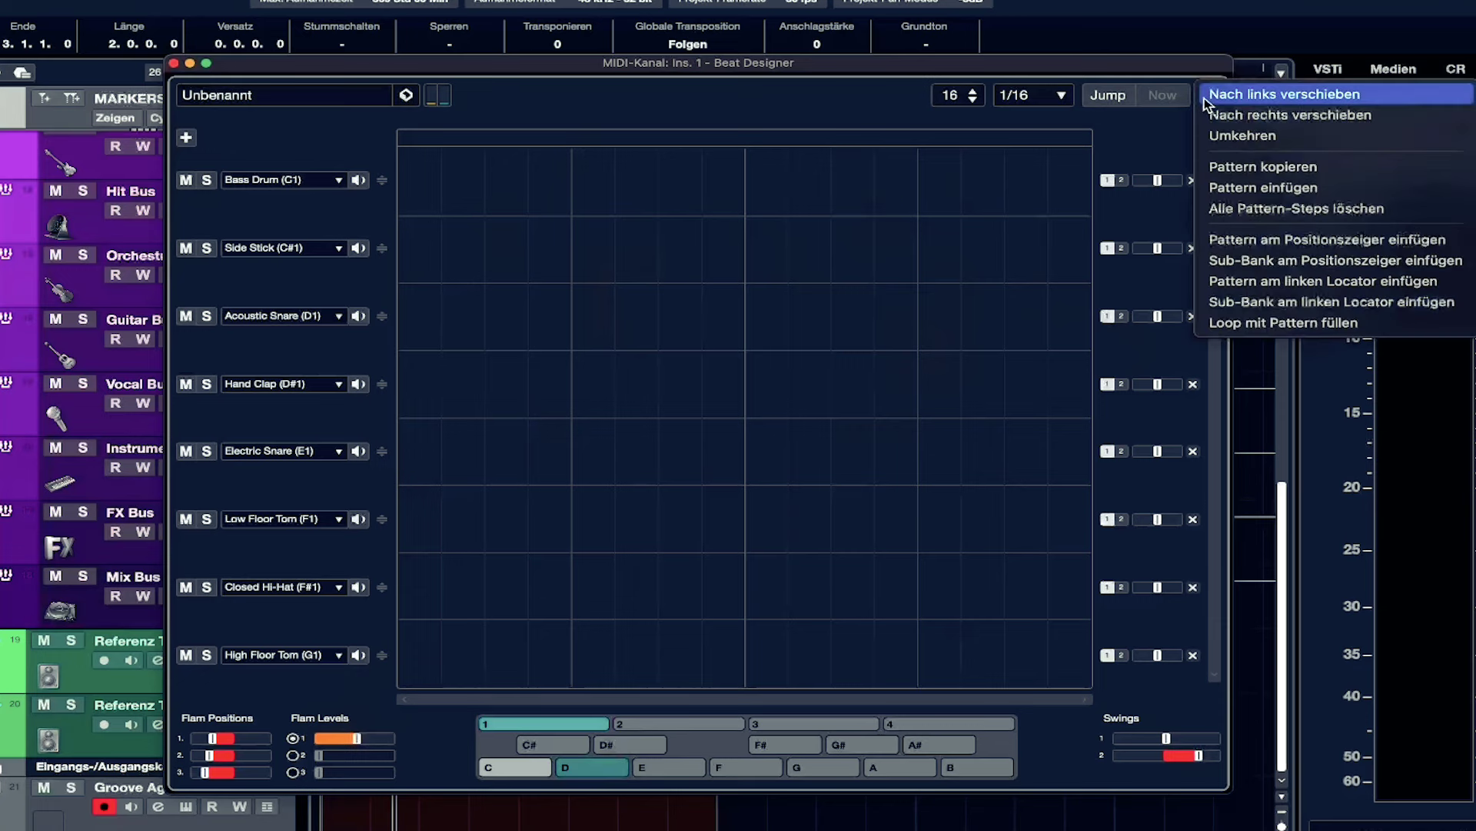
{"action": "left_click", "coordinate": [1262, 186]}
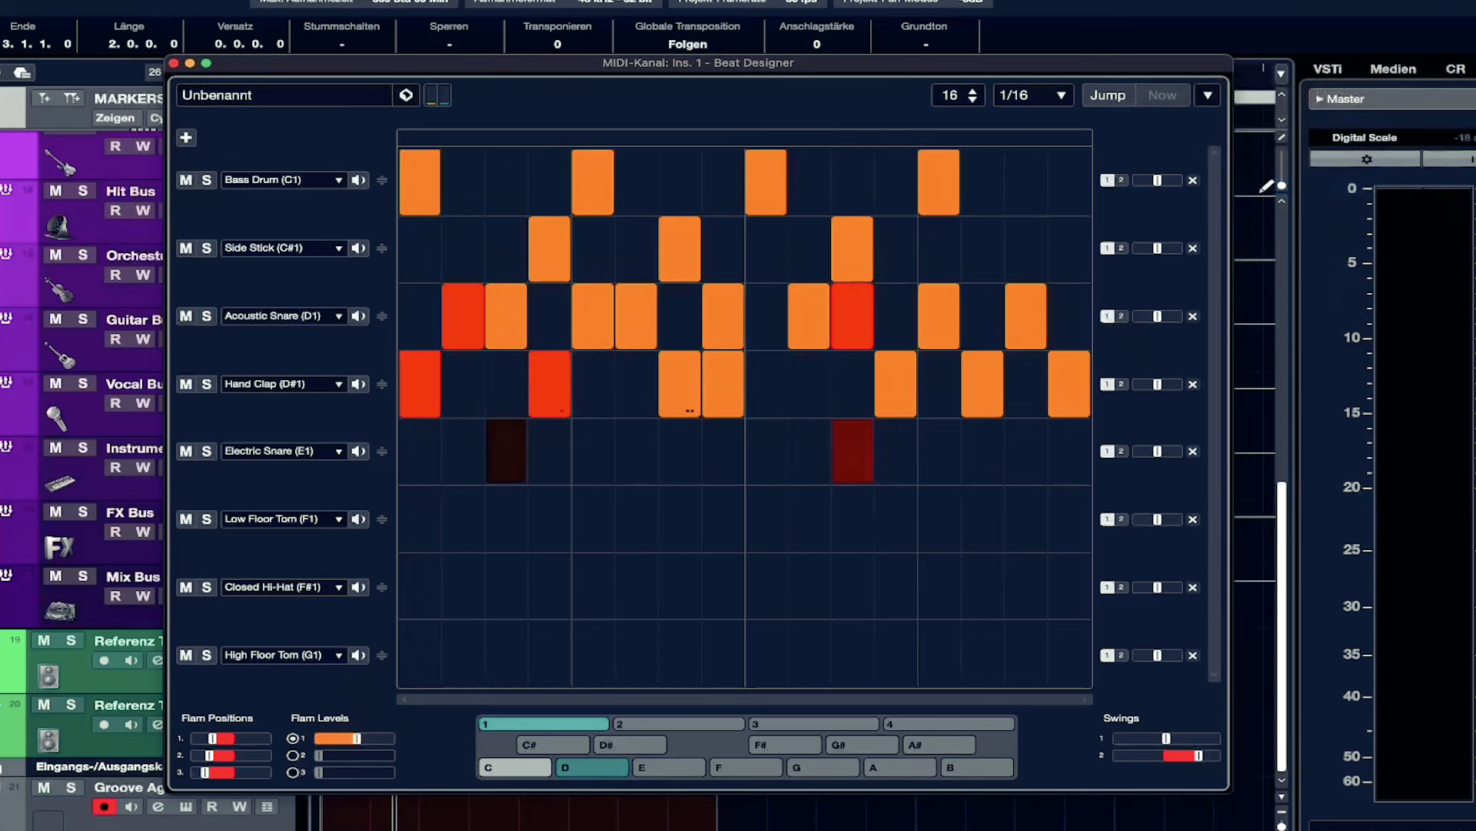
{"action": "left_click", "coordinate": [1025, 237]}
{"action": "left_click", "coordinate": [1069, 254]}
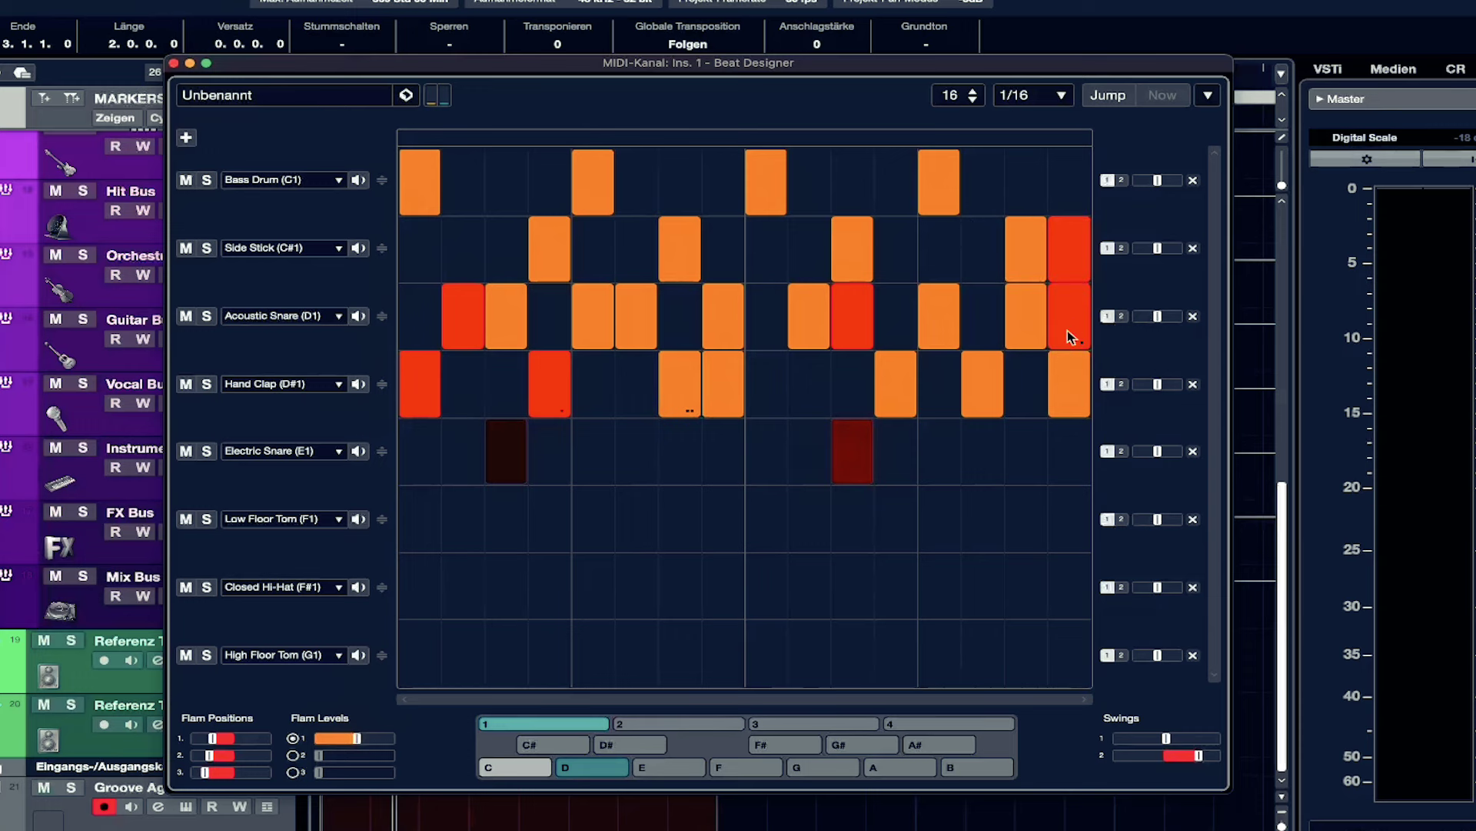
- Switch between the pattern slots to compare the two patterns with an empty slot, ending on pattern C
{"action": "left_click", "coordinate": [744, 769]}
{"action": "left_click", "coordinate": [593, 769]}
{"action": "left_click", "coordinate": [668, 767]}
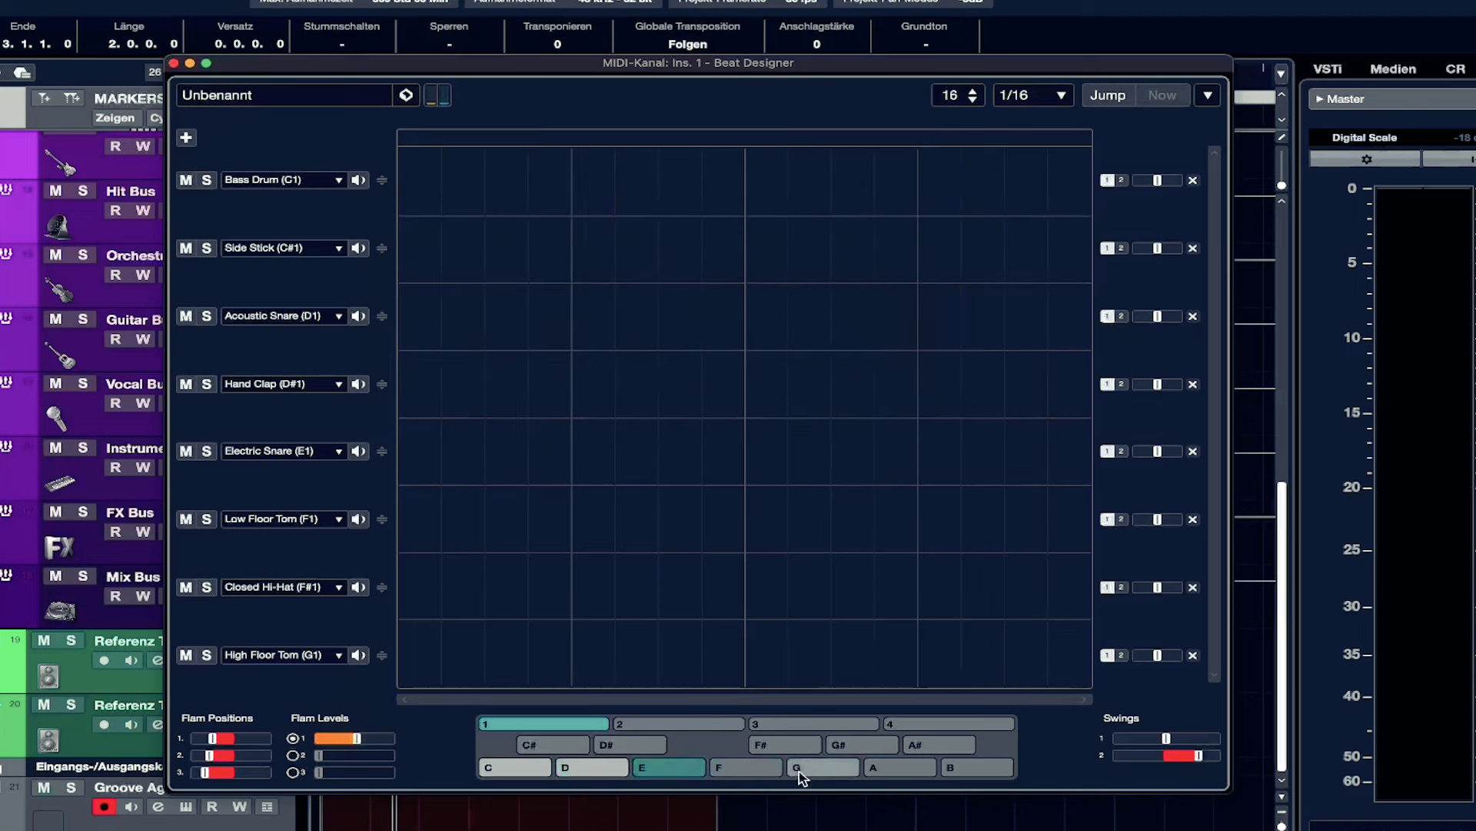
{"action": "left_click", "coordinate": [600, 769]}
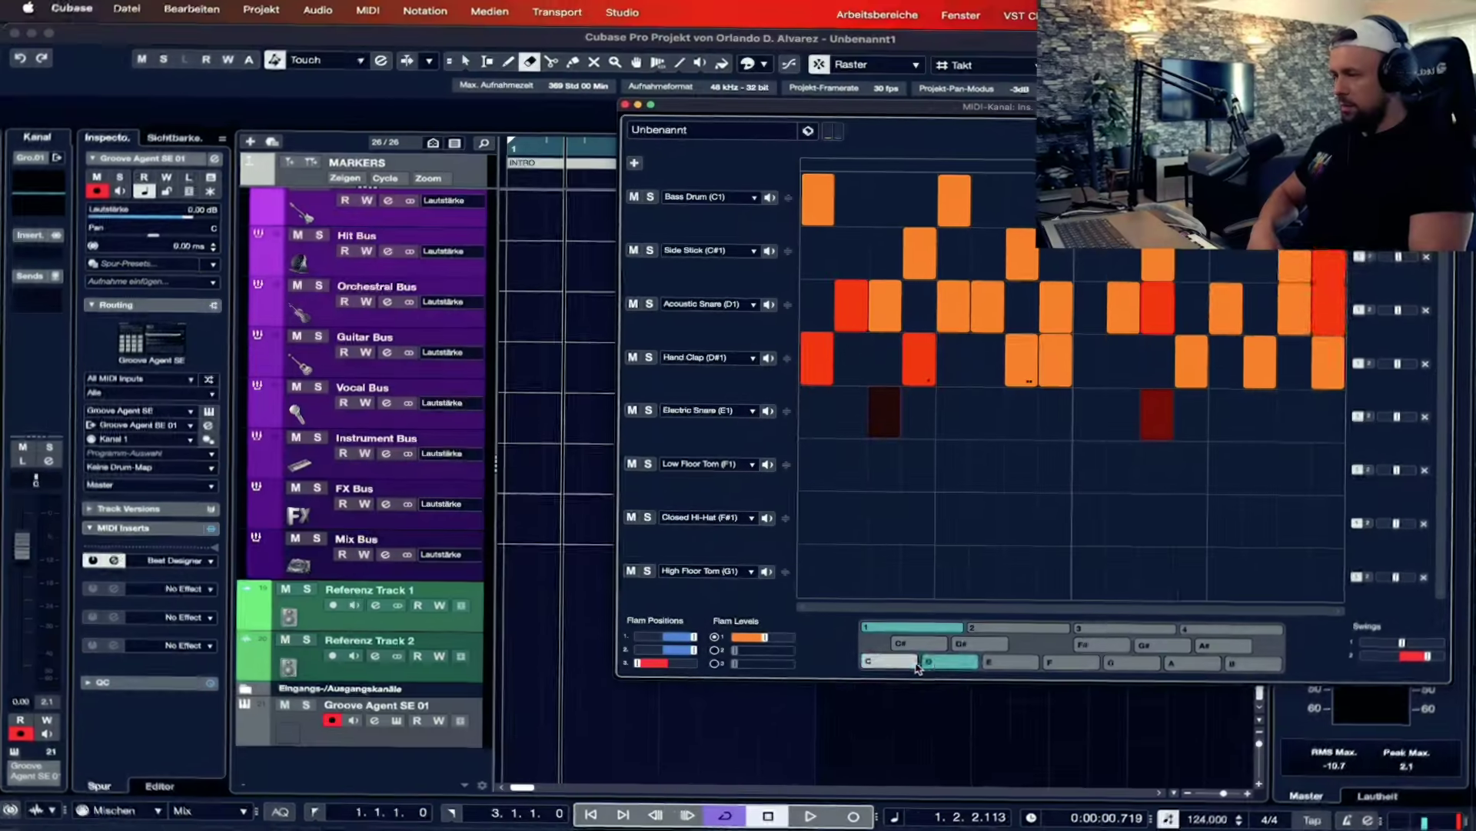
{"action": "left_click", "coordinate": [909, 665]}
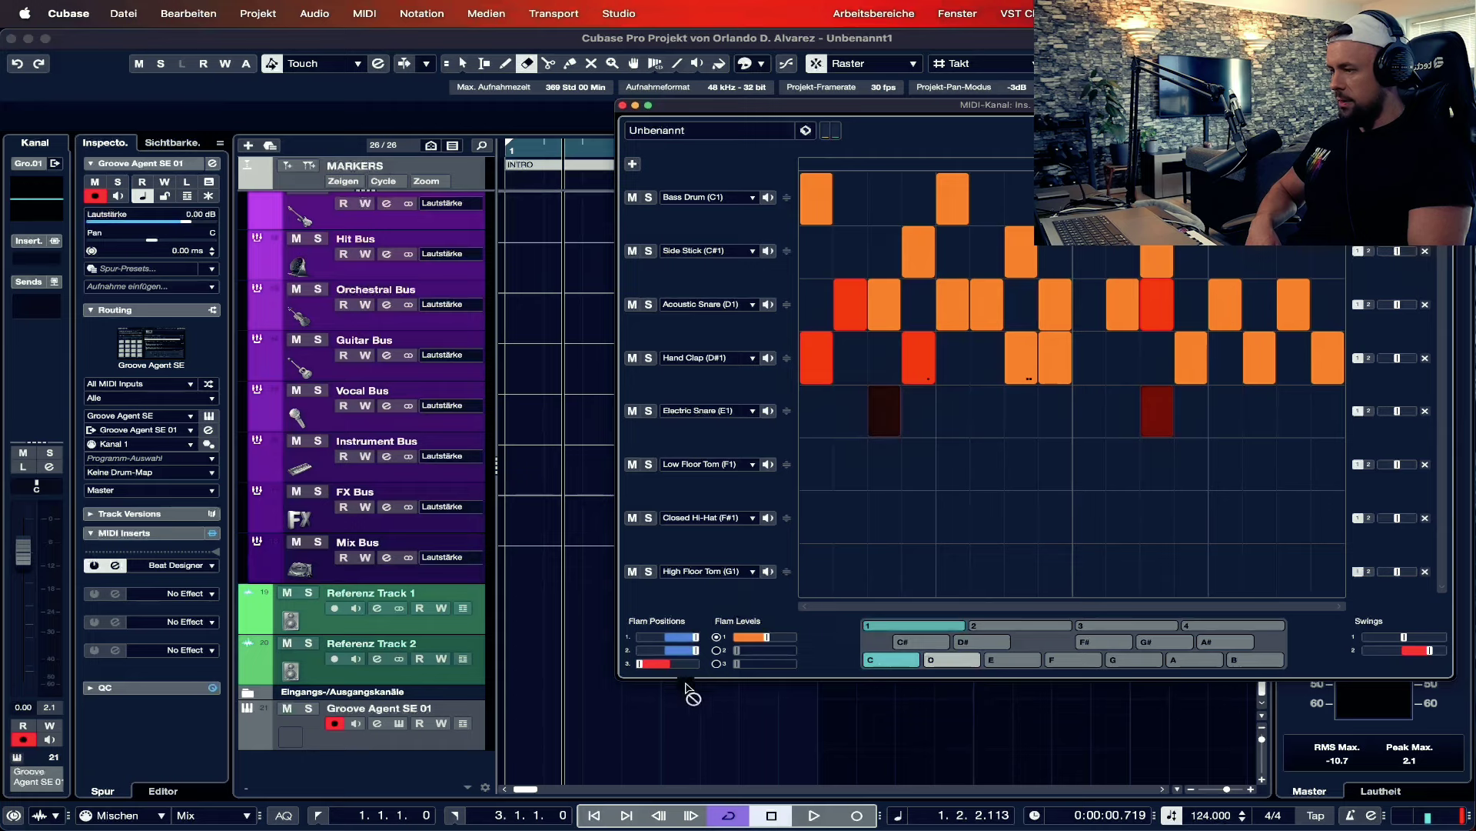
- Place pattern C at bar 1 and pattern D at bar 2 on the Groove Agent SE 01 track
{"action": "left_click_drag", "start_coordinate": [687, 690], "coordinate": [528, 722]}
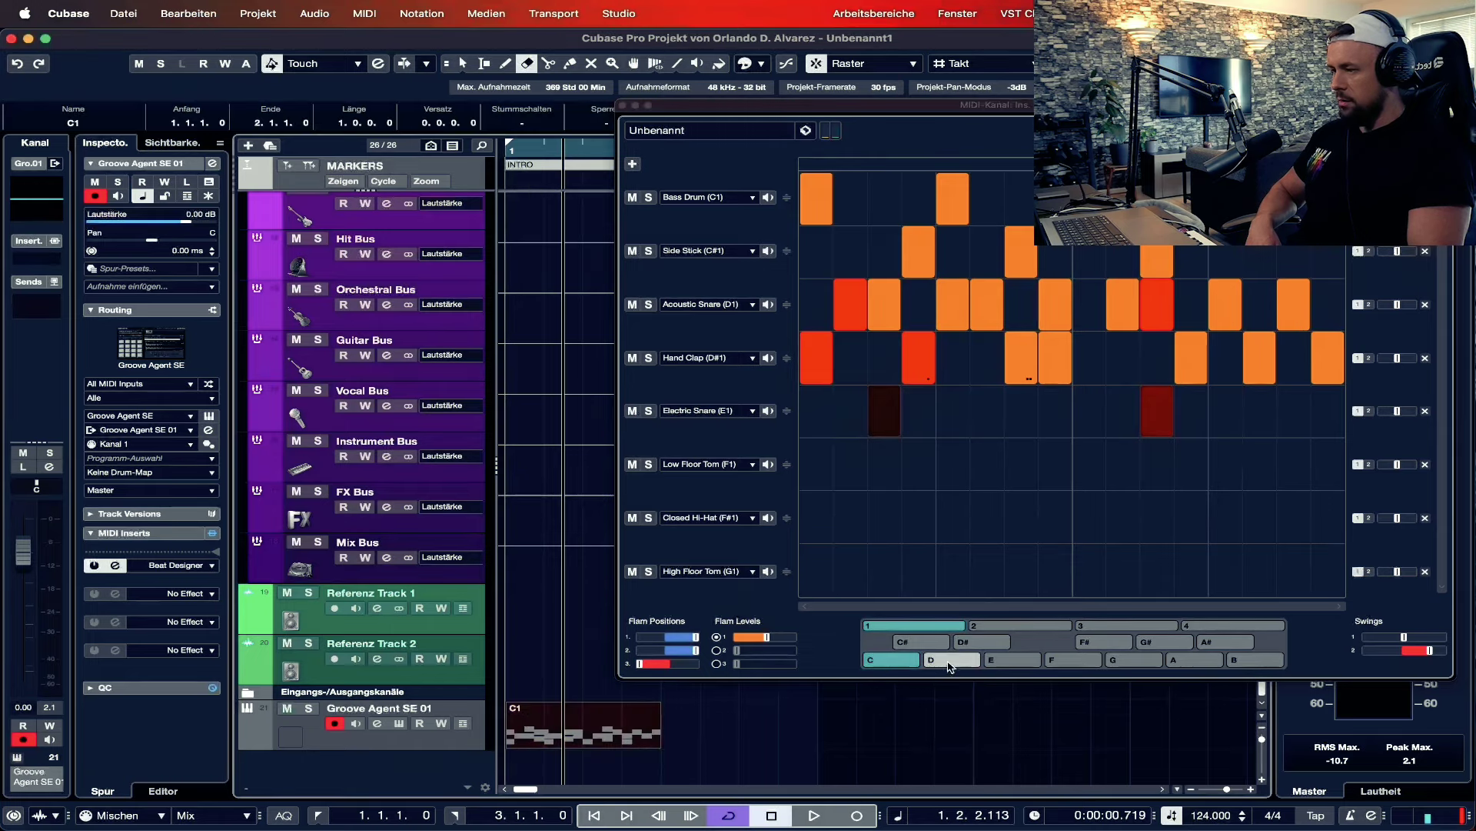
{"action": "left_click_drag", "start_coordinate": [952, 666], "coordinate": [704, 724]}
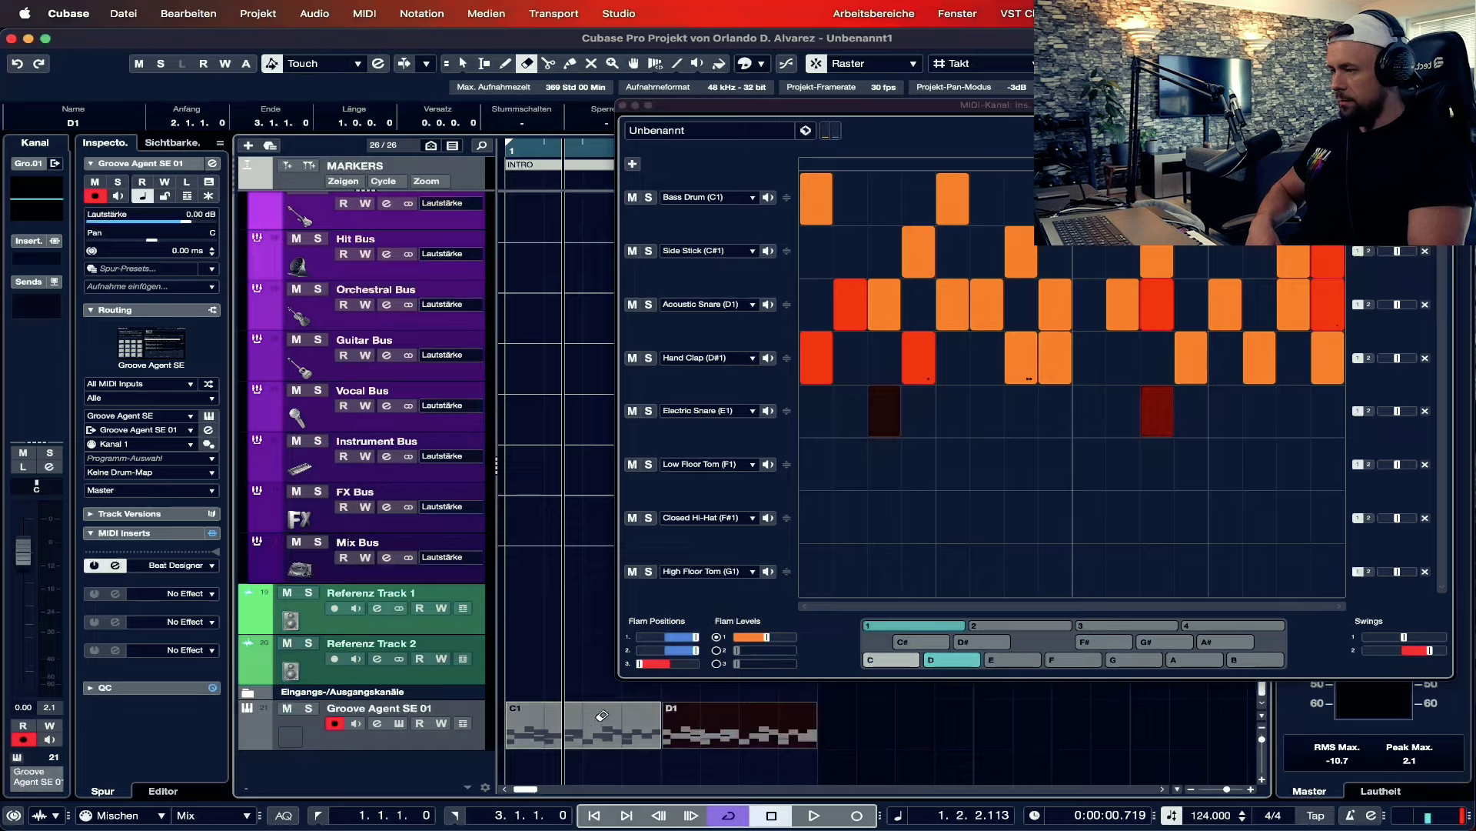
{"action": "left_click", "coordinate": [889, 663]}
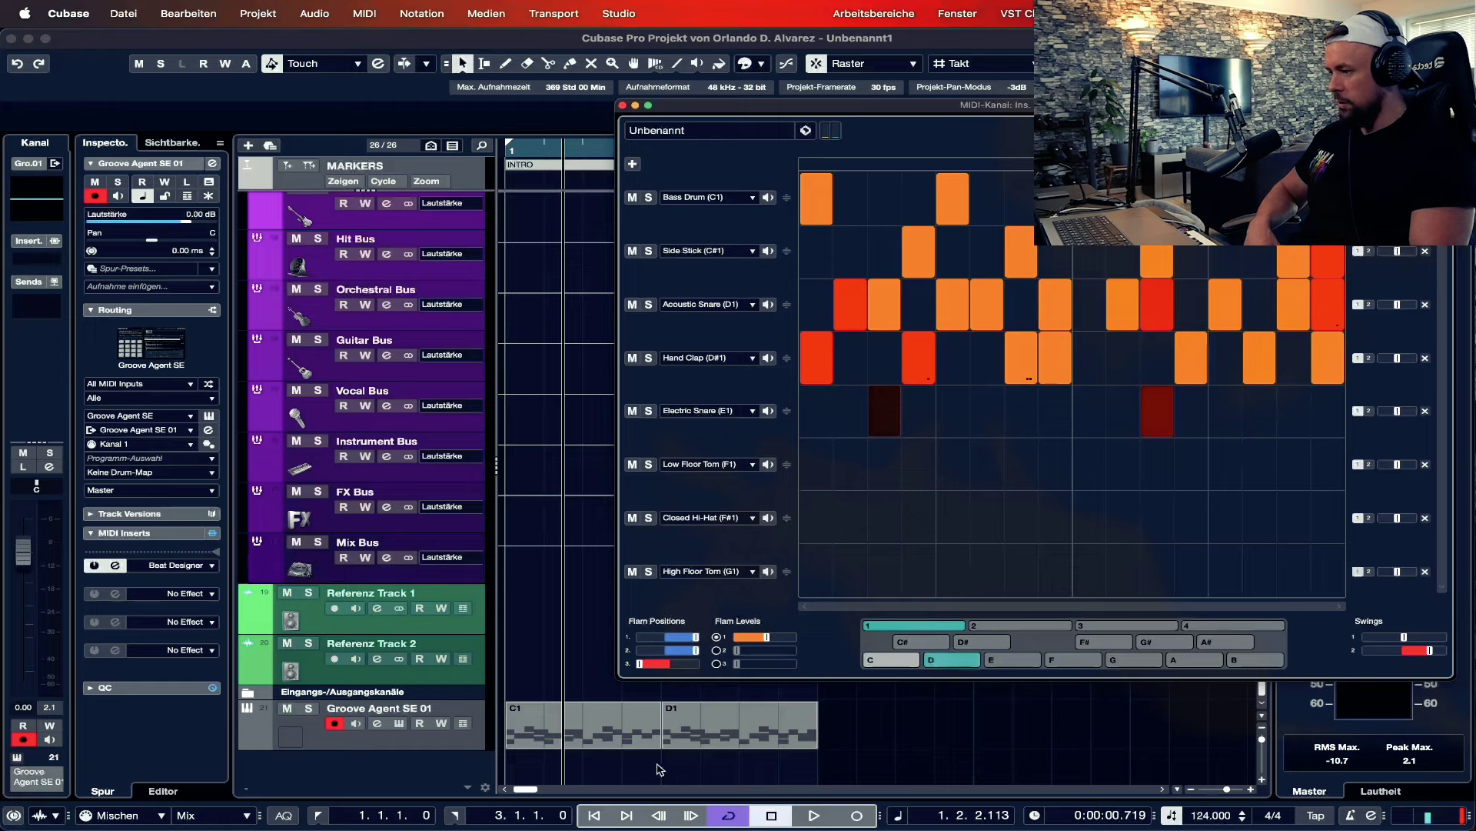
- Return playback to the project start, deactivate the Beat Designer insert and close its window
{"action": "left_click", "coordinate": [654, 727]}
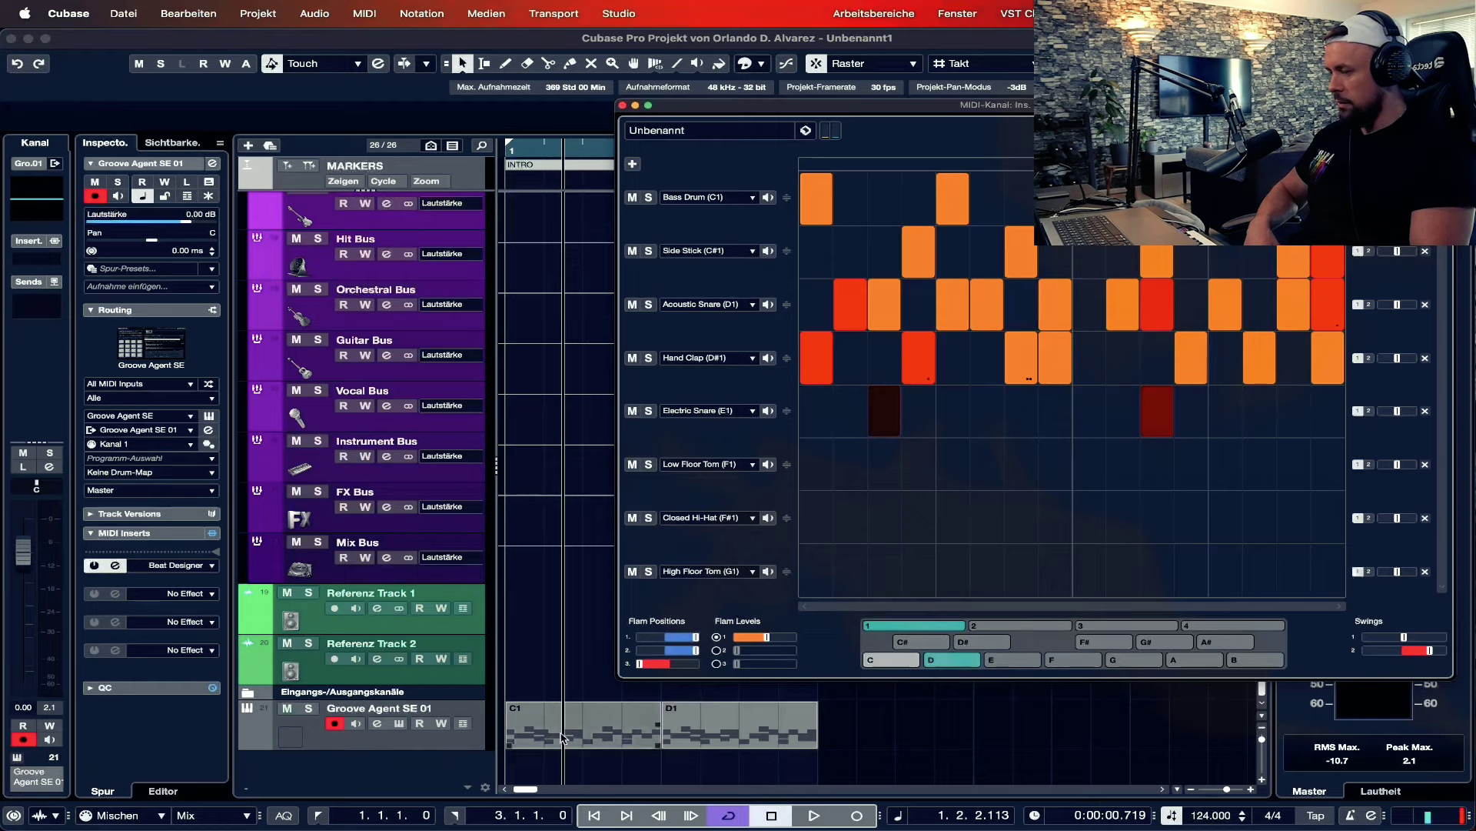
{"action": "left_click", "coordinate": [679, 727]}
{"action": "left_click", "coordinate": [602, 816]}
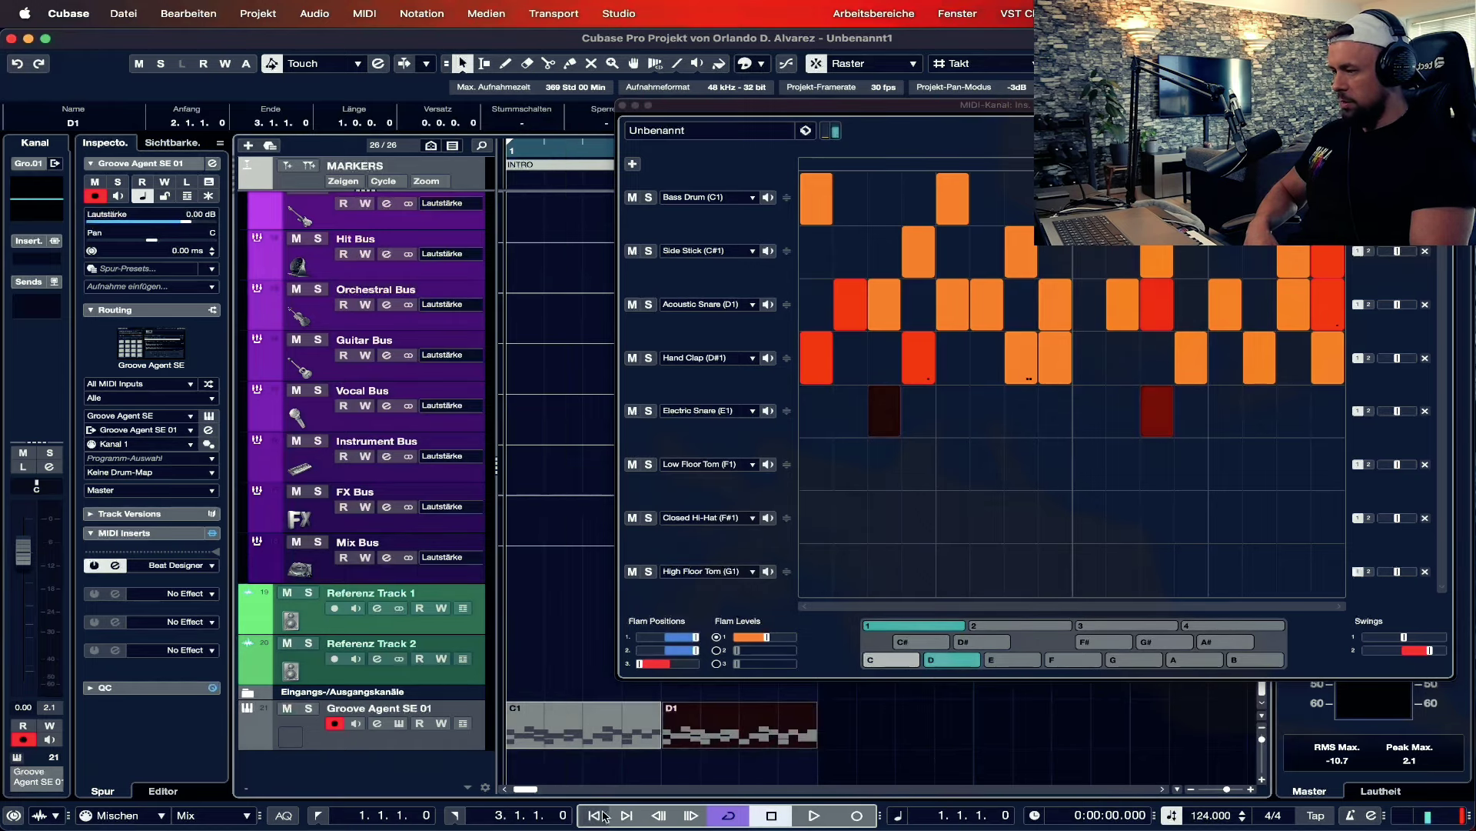
{"action": "left_click", "coordinate": [95, 566]}
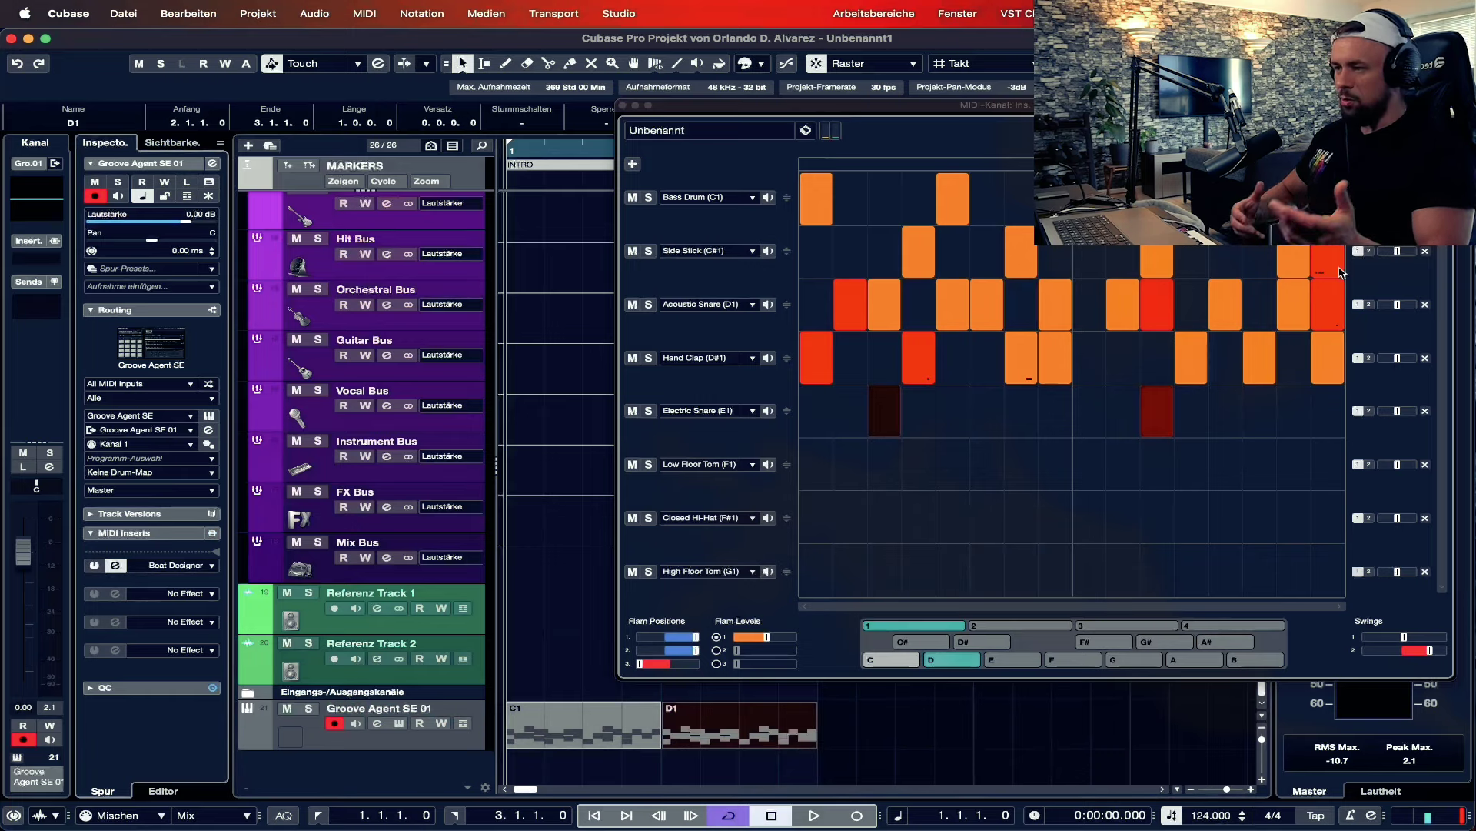
{"action": "left_click", "coordinate": [623, 105]}
- Glue the C1 and D1 events on the Groove Agent track into one two-bar part
{"action": "right_click", "coordinate": [852, 680]}
{"action": "left_click", "coordinate": [854, 679]}
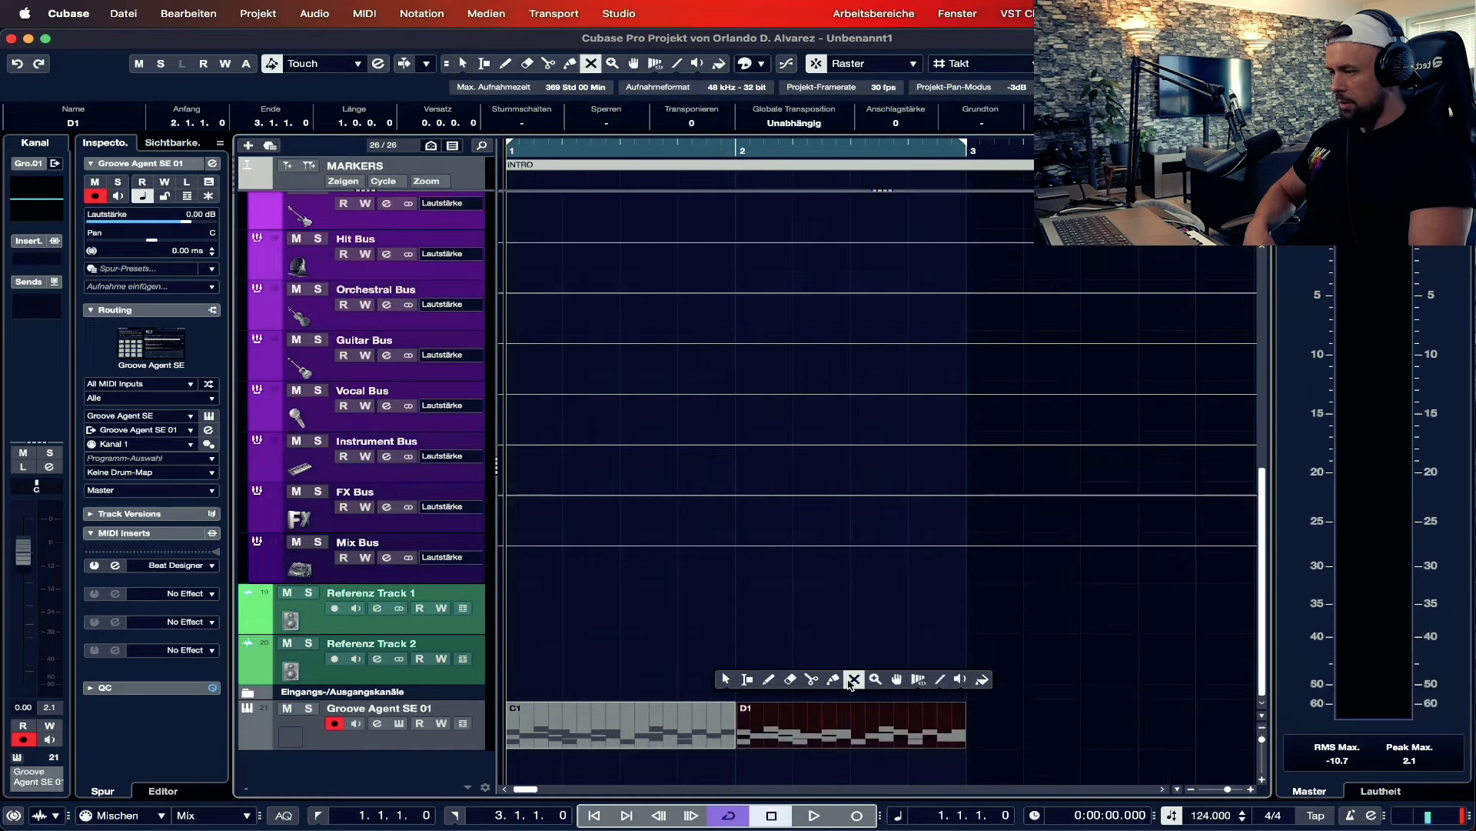
{"action": "left_click", "coordinate": [833, 679]}
{"action": "left_click", "coordinate": [584, 719]}
{"action": "right_click", "coordinate": [807, 726]}
- Color the Groove Agent SE 01 track light green
{"action": "left_click", "coordinate": [54, 778]}
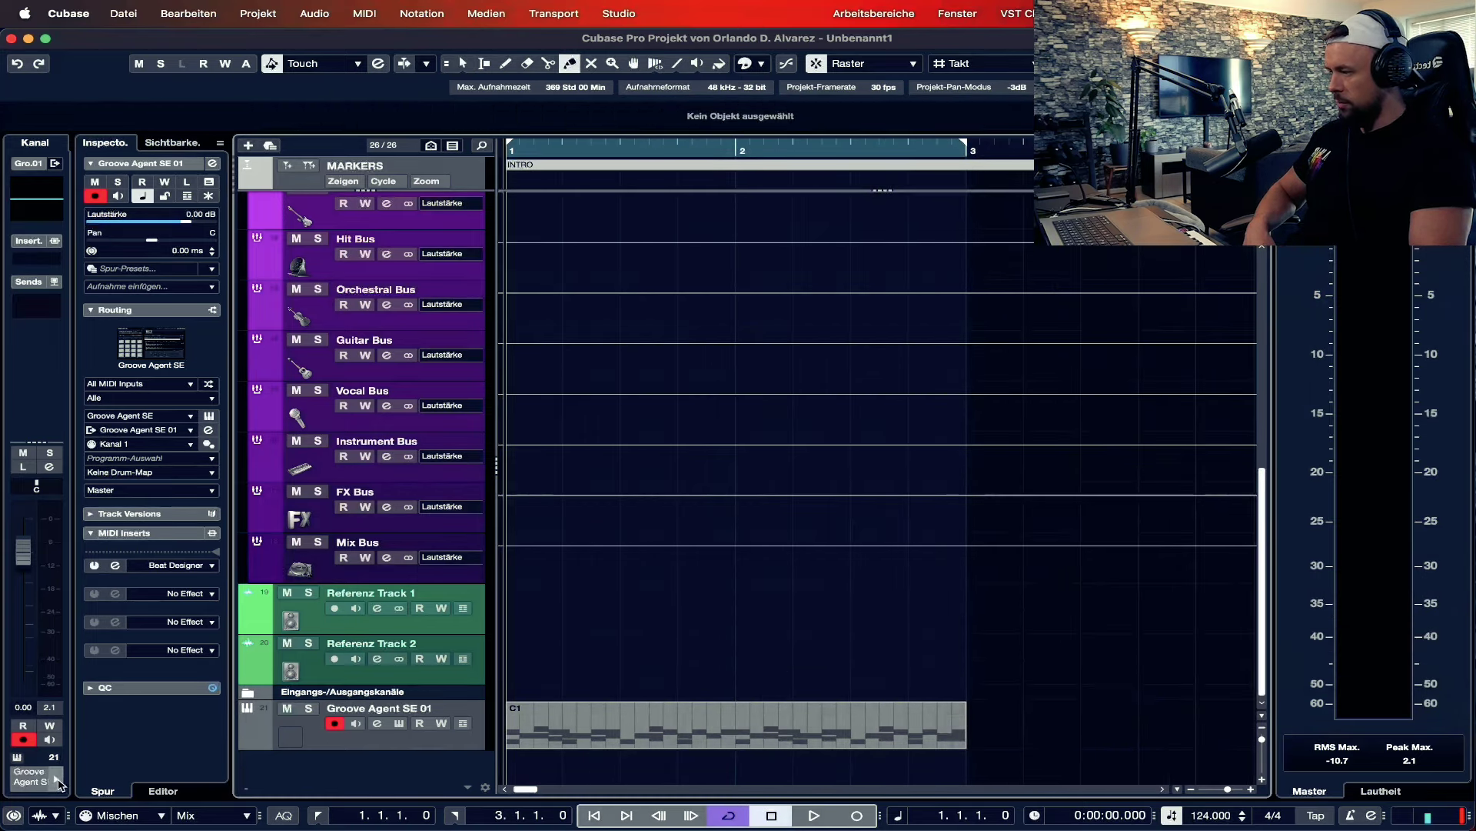
{"action": "left_click", "coordinate": [54, 779]}
{"action": "left_click", "coordinate": [32, 618]}
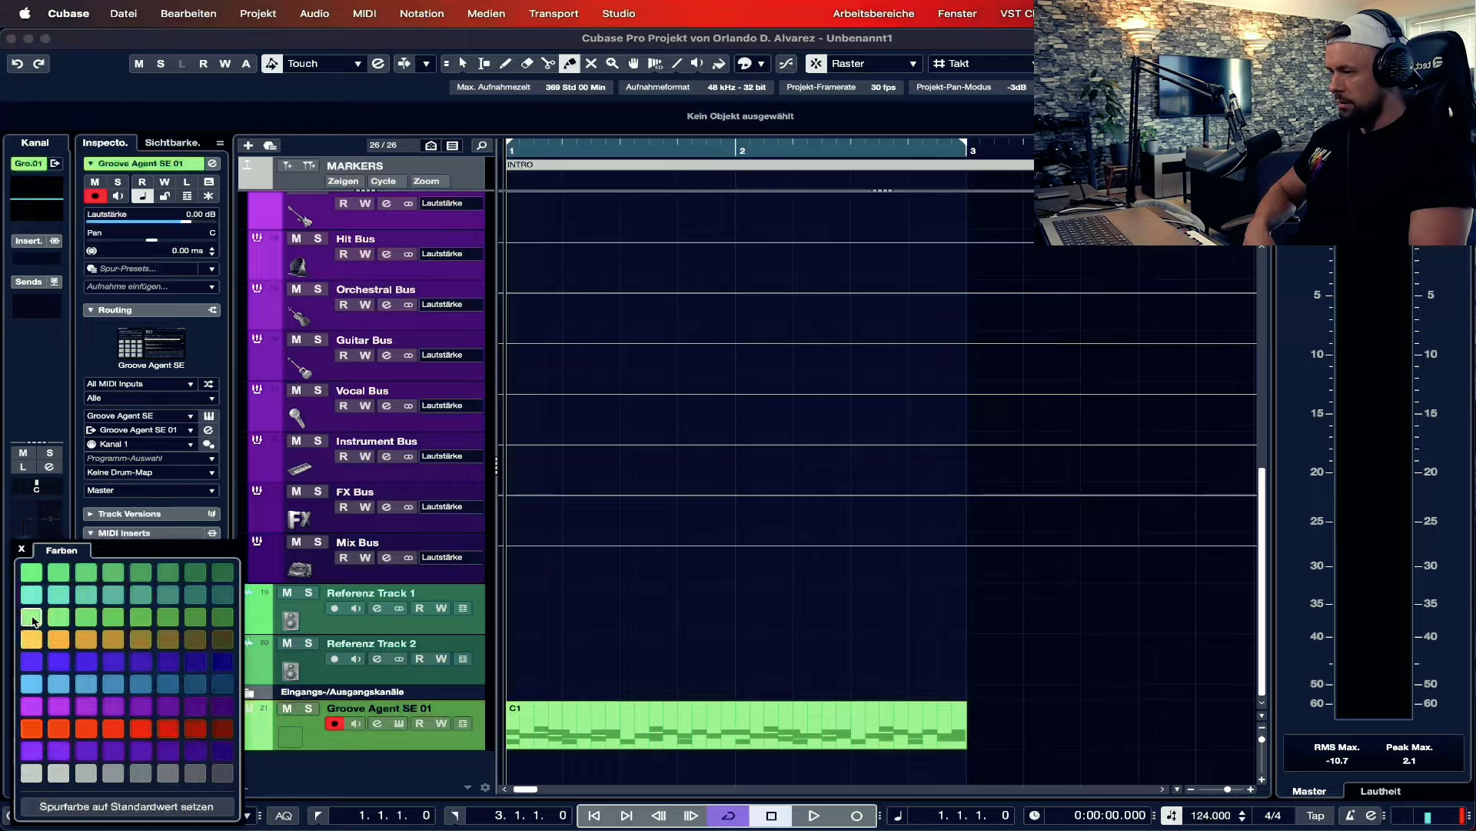
- Play the glued drum part in the loop and pan the D1 Hihat.wav pad to L47 in Groove Agent SE
{"action": "double_click", "coordinate": [731, 731]}
{"action": "key", "text": "space"}
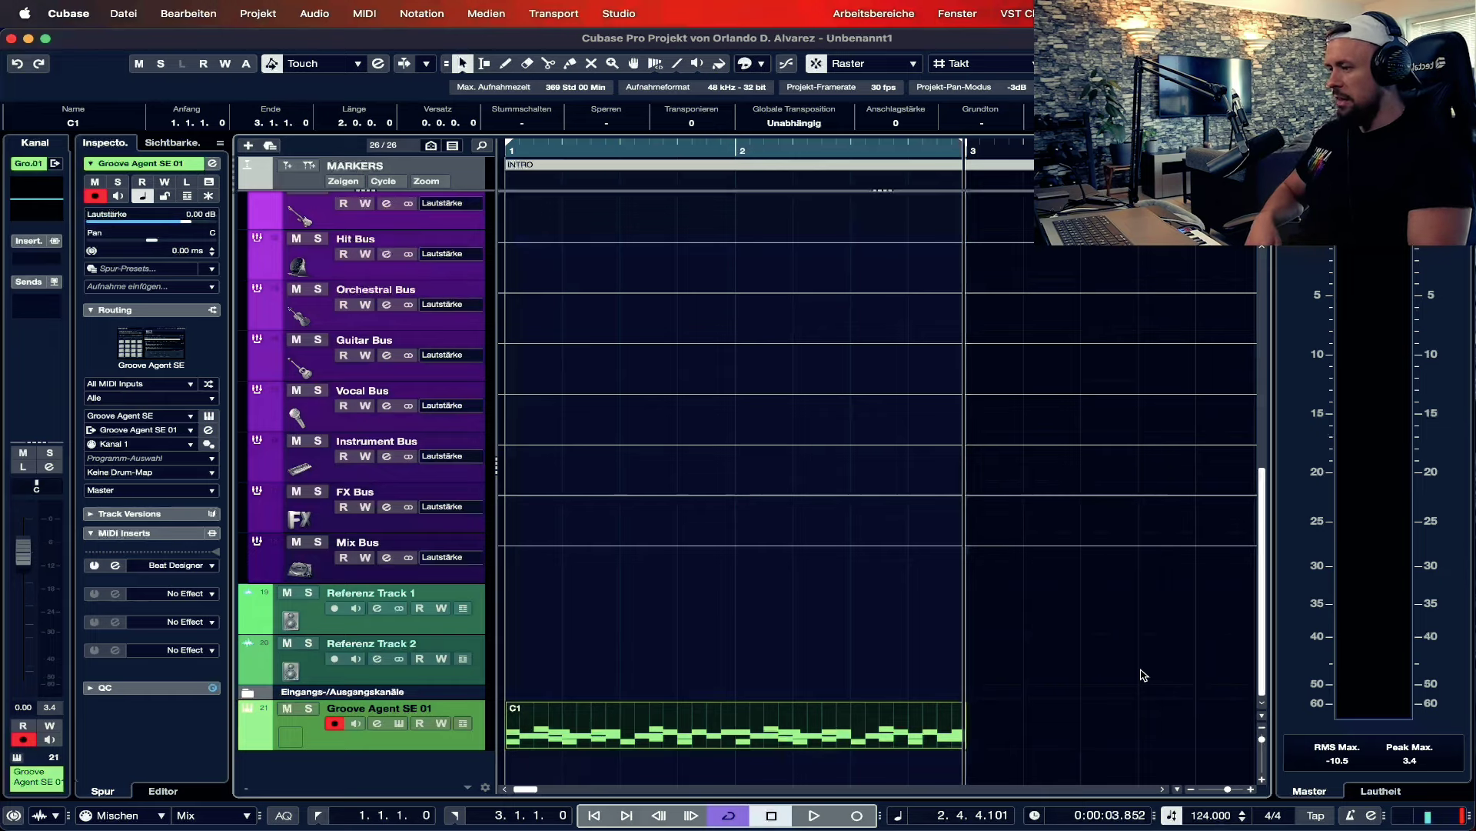
{"action": "left_click", "coordinate": [399, 725]}
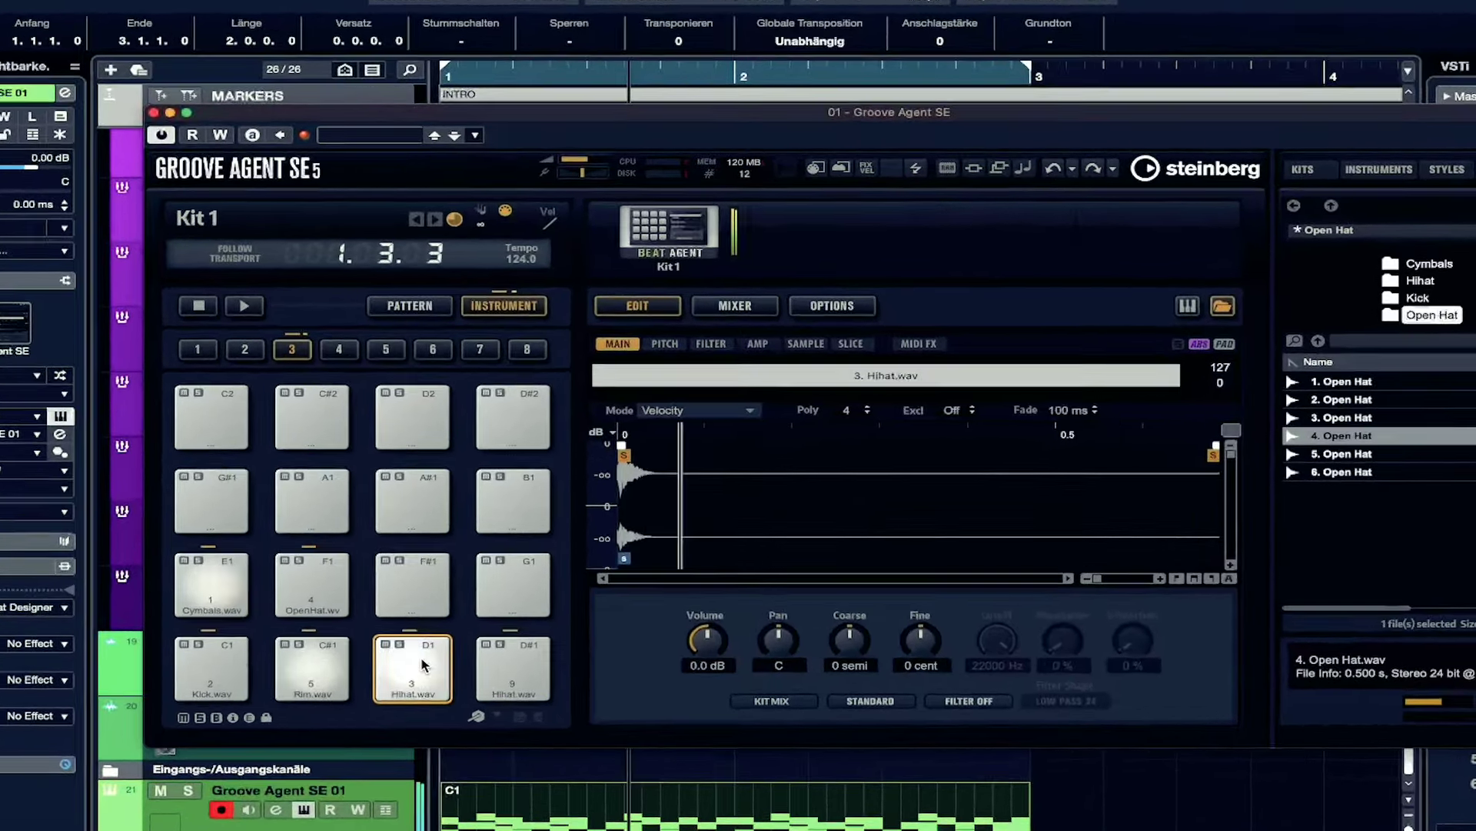
{"action": "left_click_drag", "start_coordinate": [778, 641], "coordinate": [775, 673]}
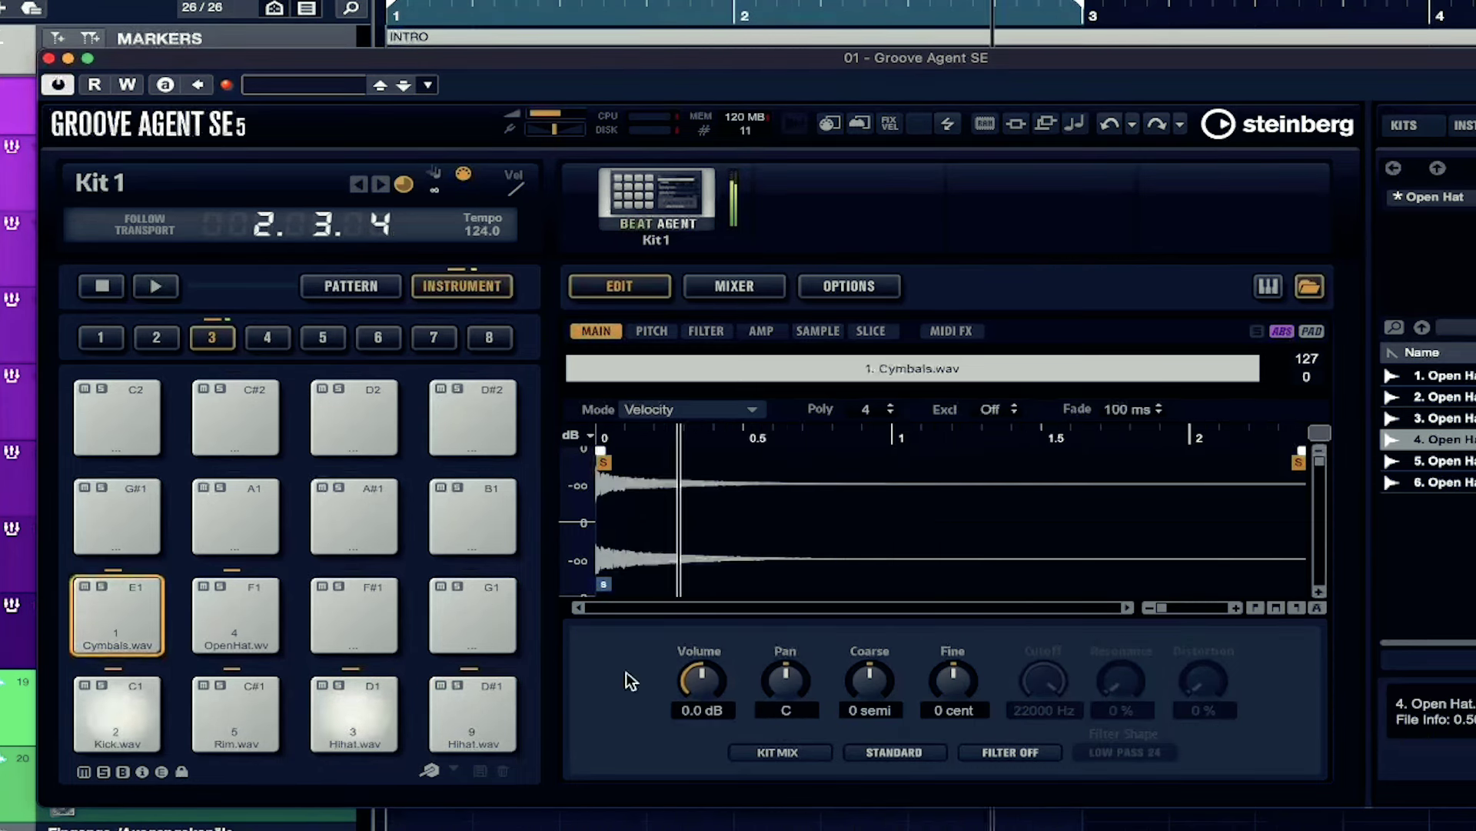
- Pan the Cymbals.wav pad to L65 at -7.7 dB and set the Rim.wav pad's volume to -4.8 dB
{"action": "left_click_drag", "start_coordinate": [787, 680], "coordinate": [780, 738]}
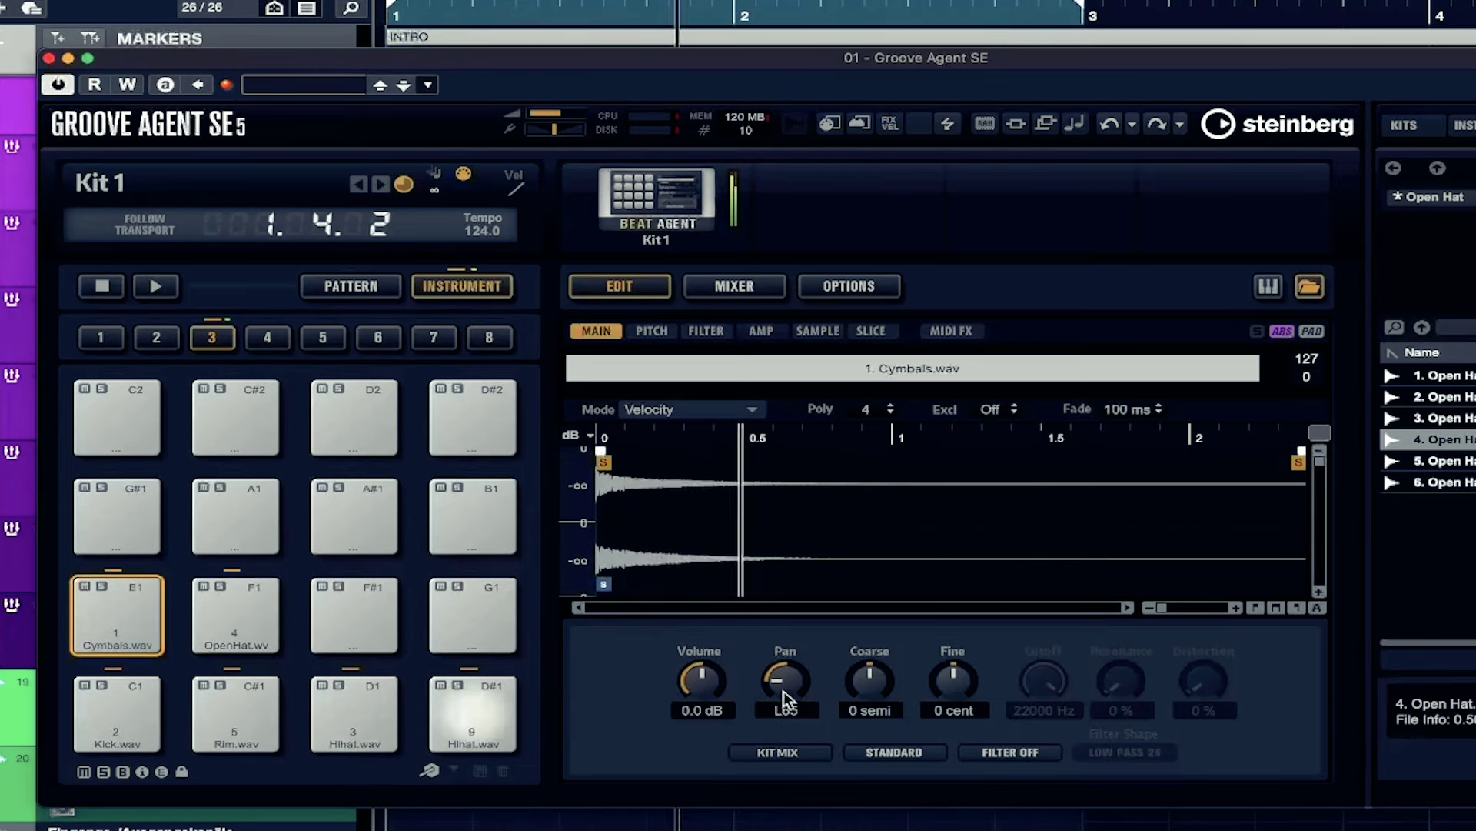
{"action": "left_click_drag", "start_coordinate": [701, 680], "coordinate": [693, 700]}
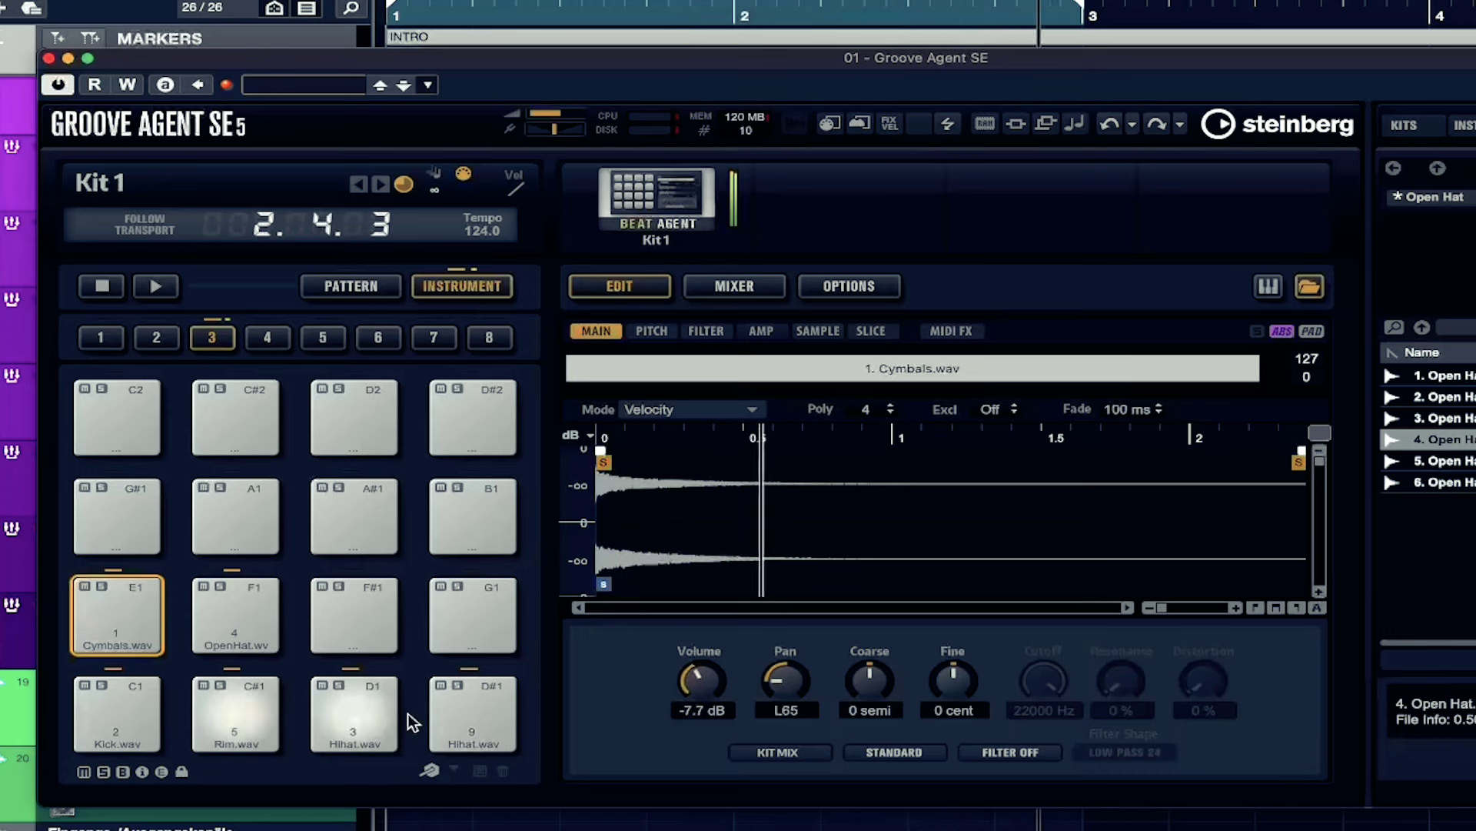
{"action": "left_click", "coordinate": [236, 716]}
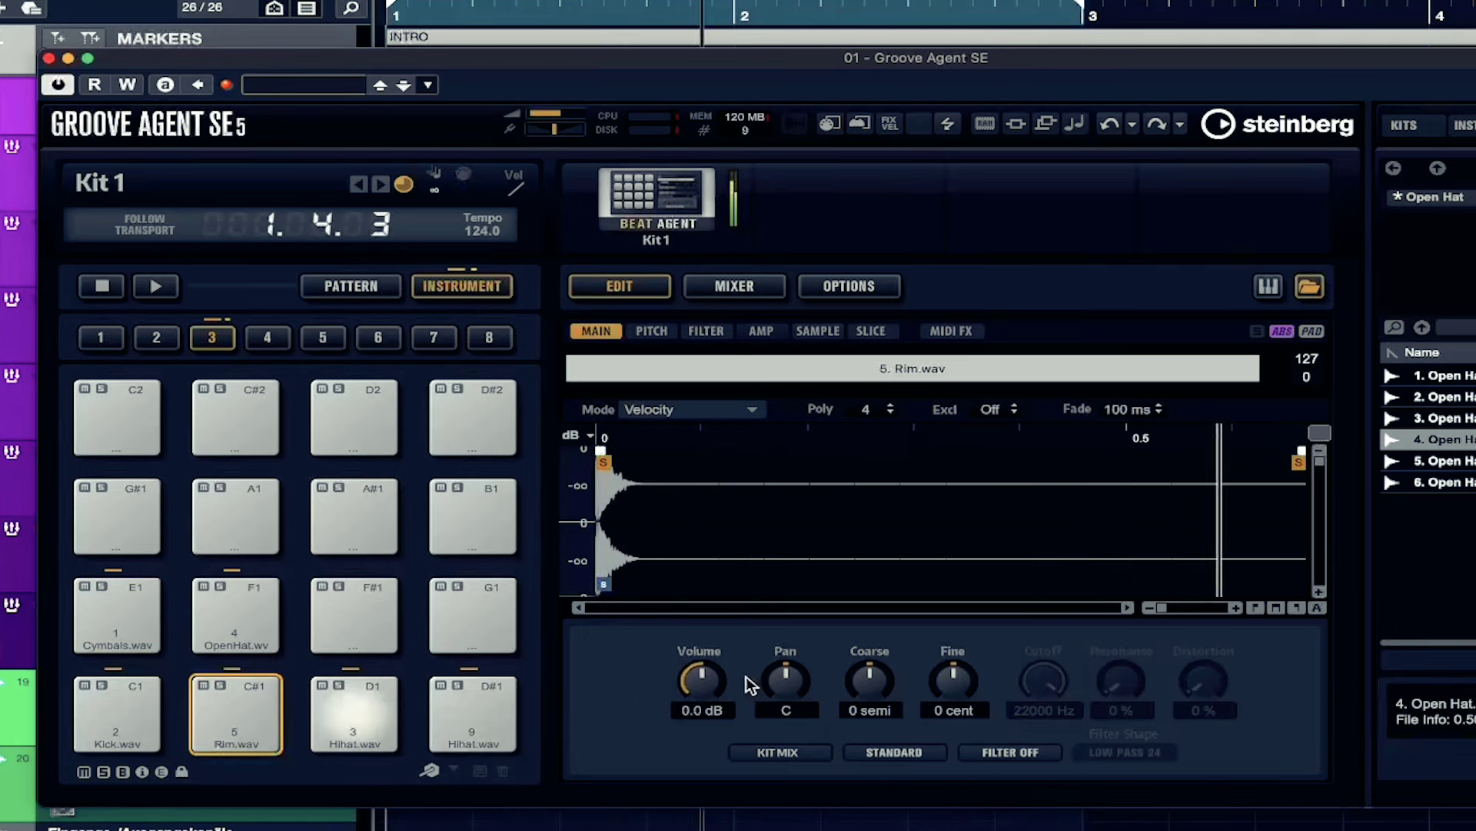
{"action": "mouse_move", "coordinate": [702, 680]}
{"action": "left_mouse_down"}
{"action": "mouse_move", "coordinate": [694, 708]}
{"action": "mouse_move", "coordinate": [695, 683]}
{"action": "left_mouse_up"}
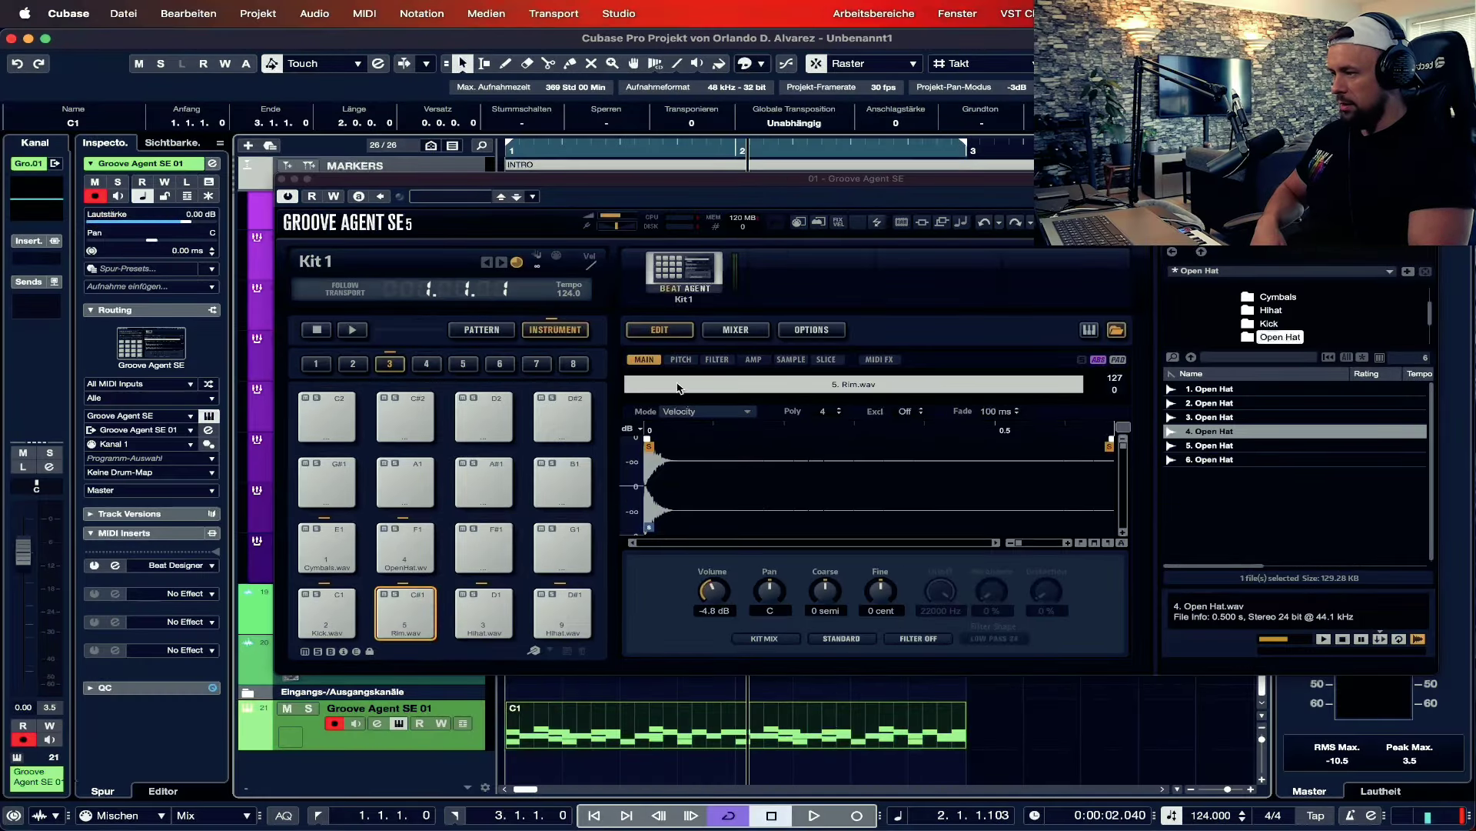
- Examine the rim pad's pitch, filter and amp settings and the agent mixer, returning to the main pad settings
{"action": "left_click", "coordinate": [681, 360]}
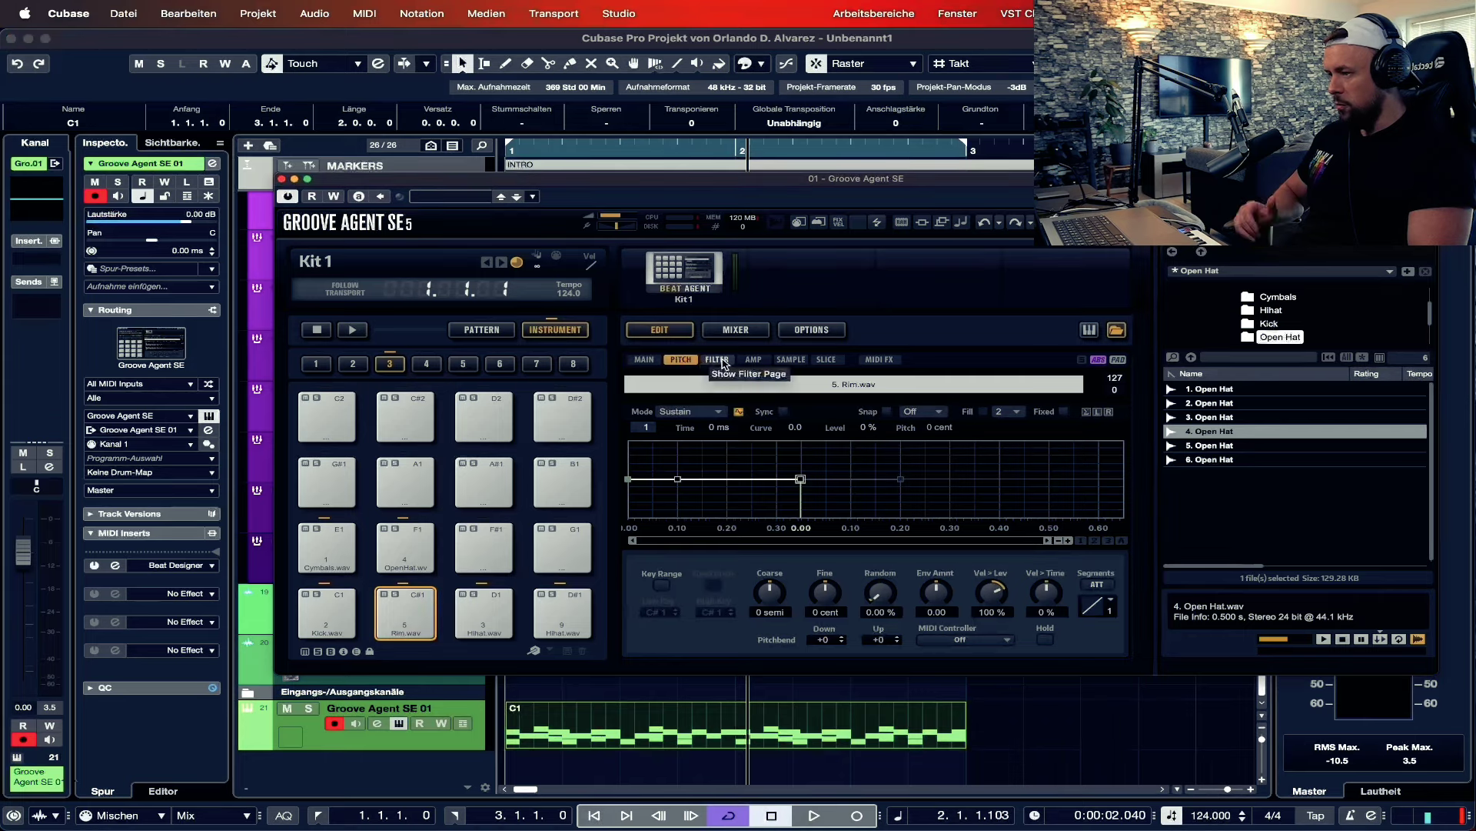
{"action": "left_click", "coordinate": [710, 361]}
{"action": "left_click", "coordinate": [751, 361]}
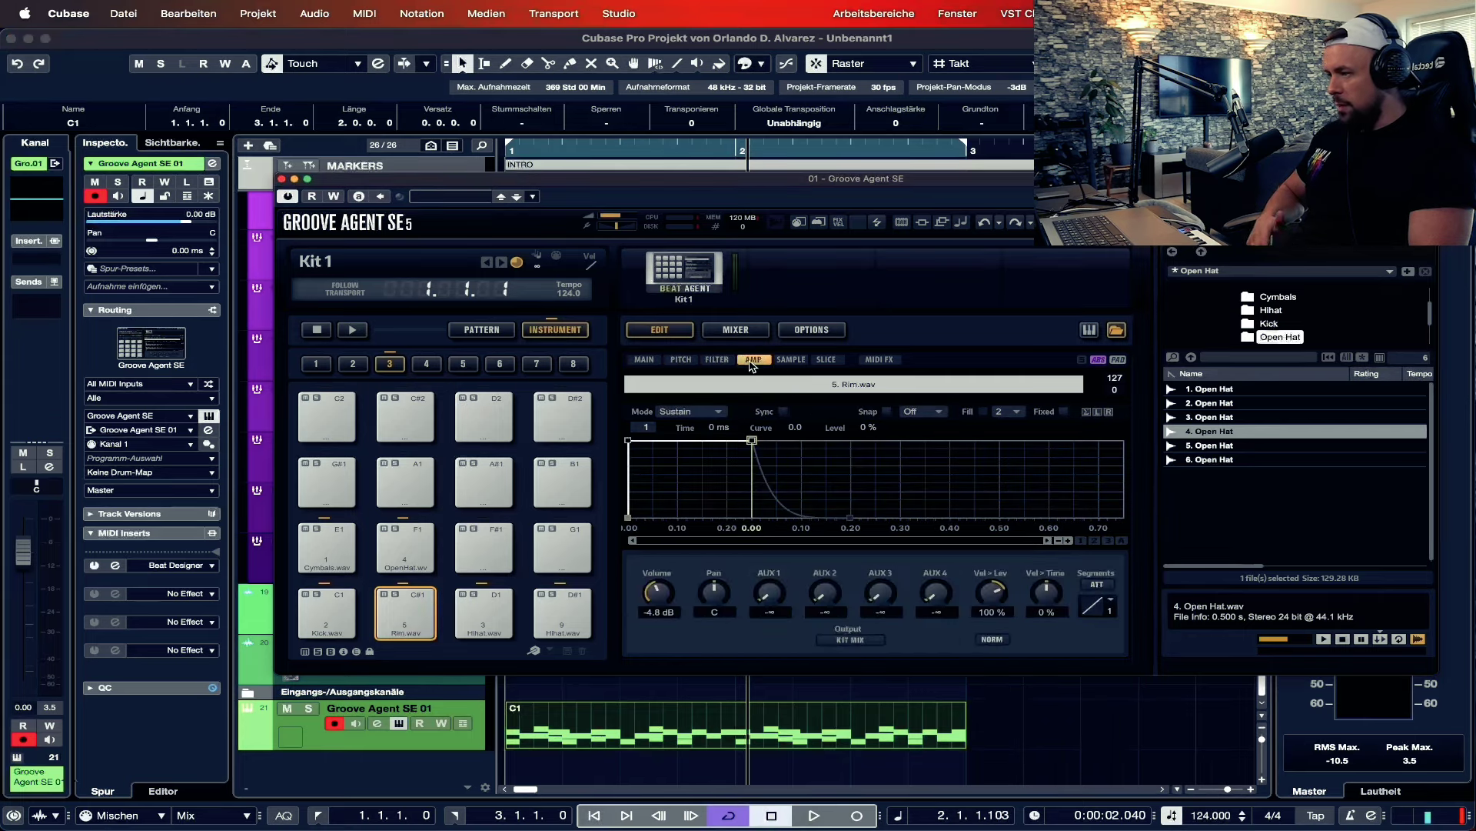
{"action": "left_click", "coordinate": [646, 361]}
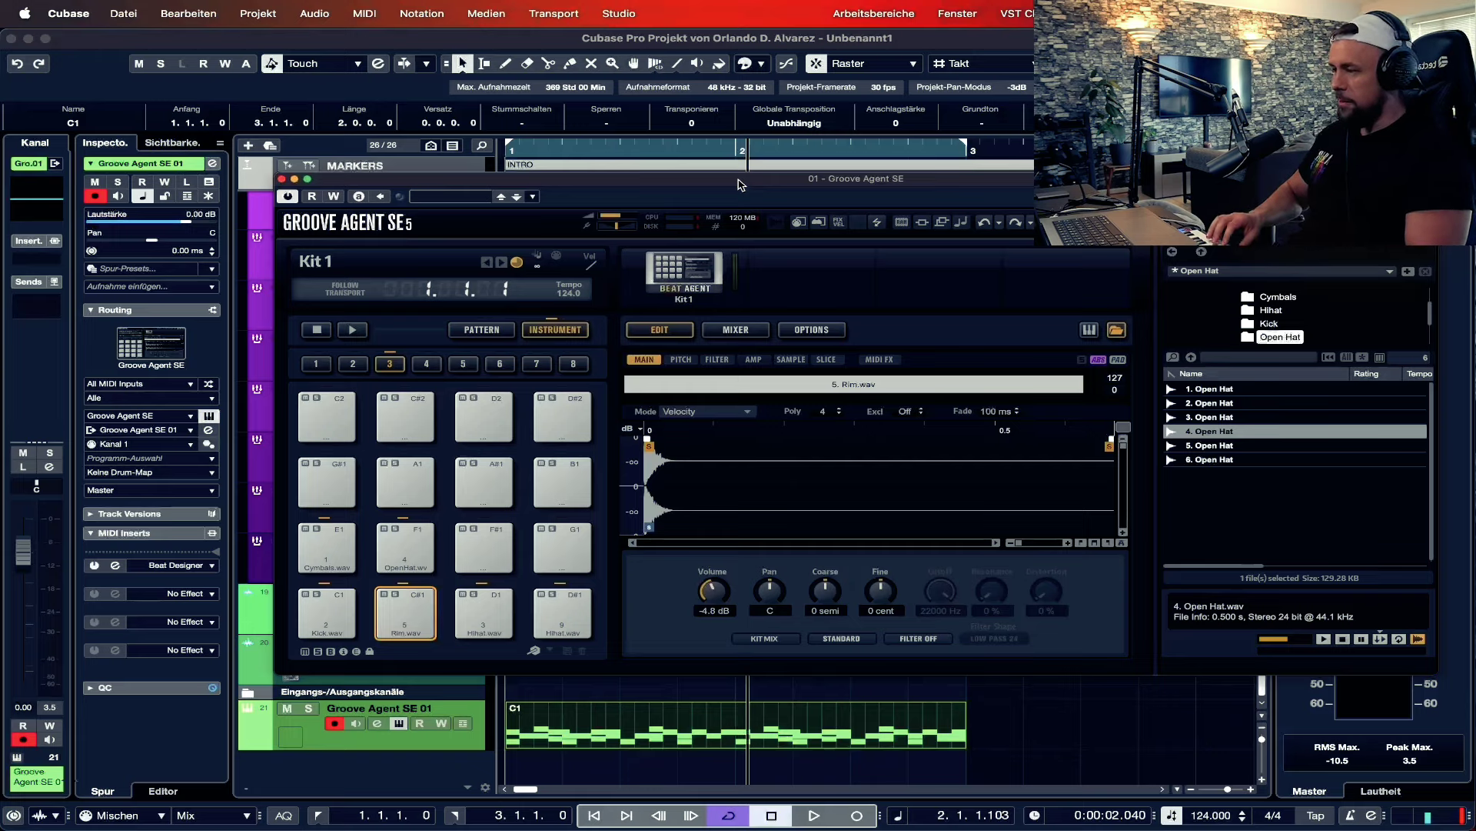
{"action": "left_click", "coordinate": [735, 330]}
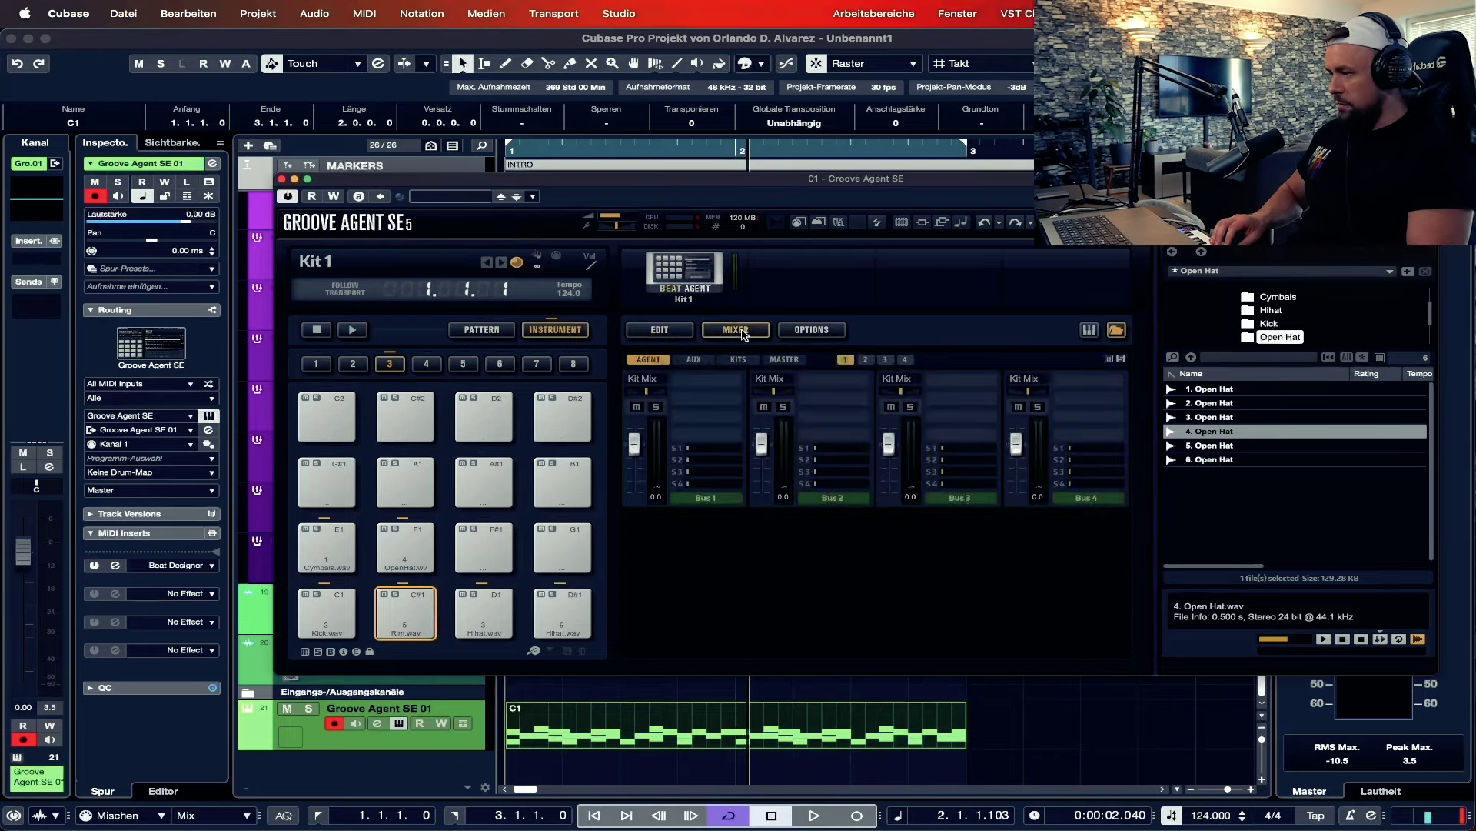
{"action": "left_click", "coordinate": [660, 331]}
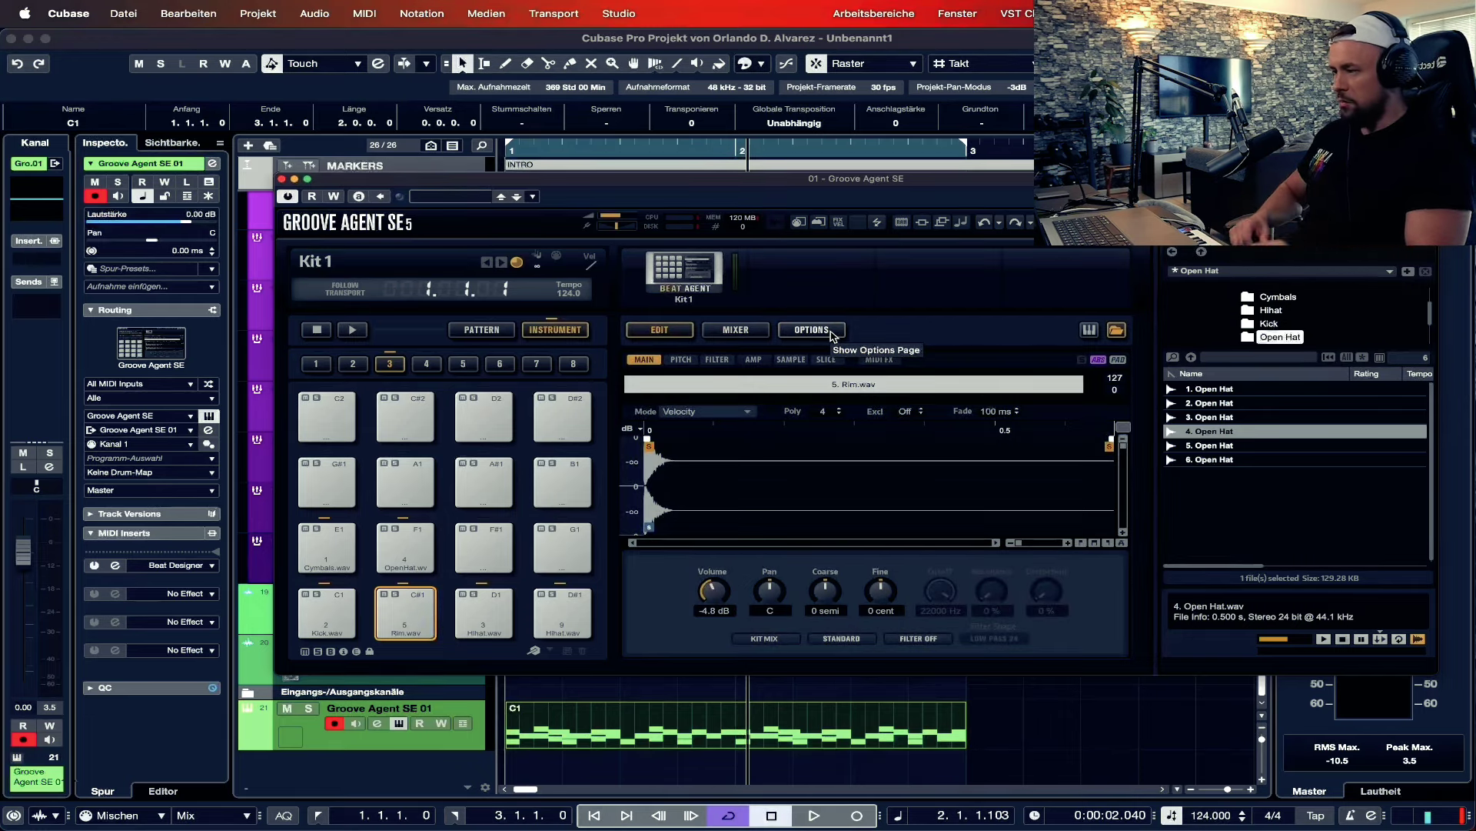
- Route the Kick.wav pad on C1 to Out 2
{"action": "left_click", "coordinate": [350, 610]}
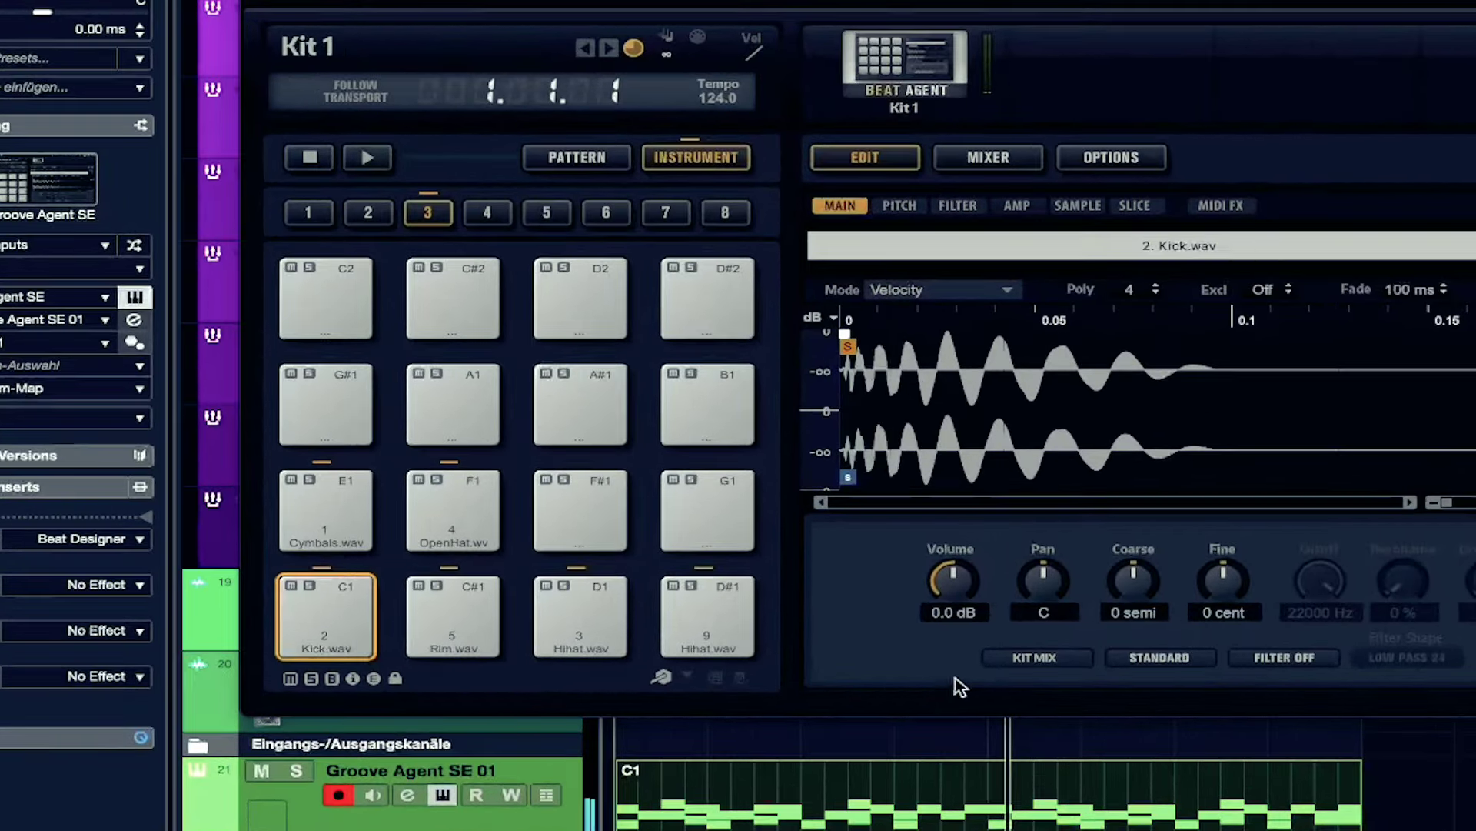
{"action": "left_click", "coordinate": [1000, 658]}
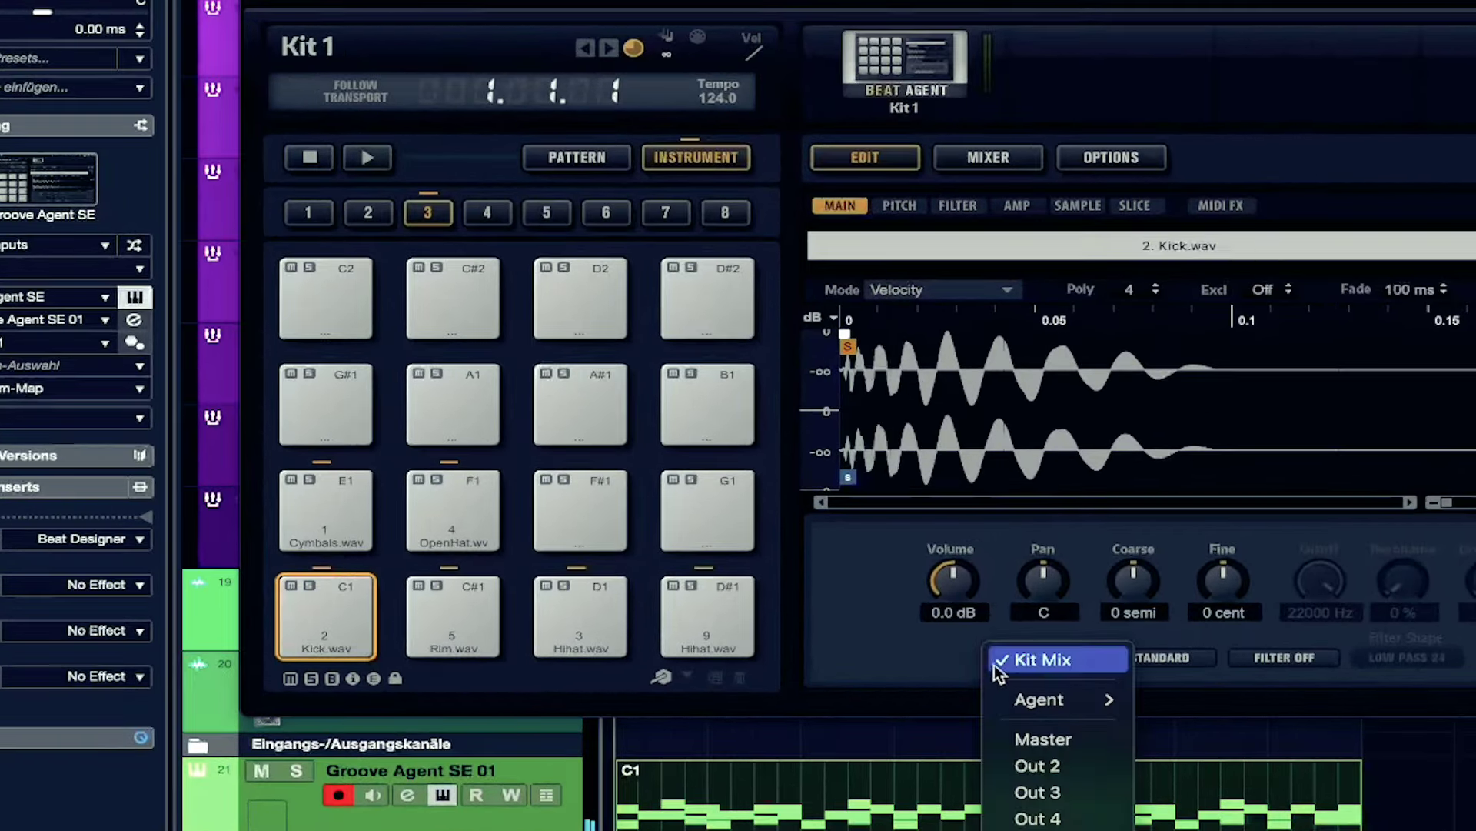
{"action": "left_click", "coordinate": [1065, 767]}
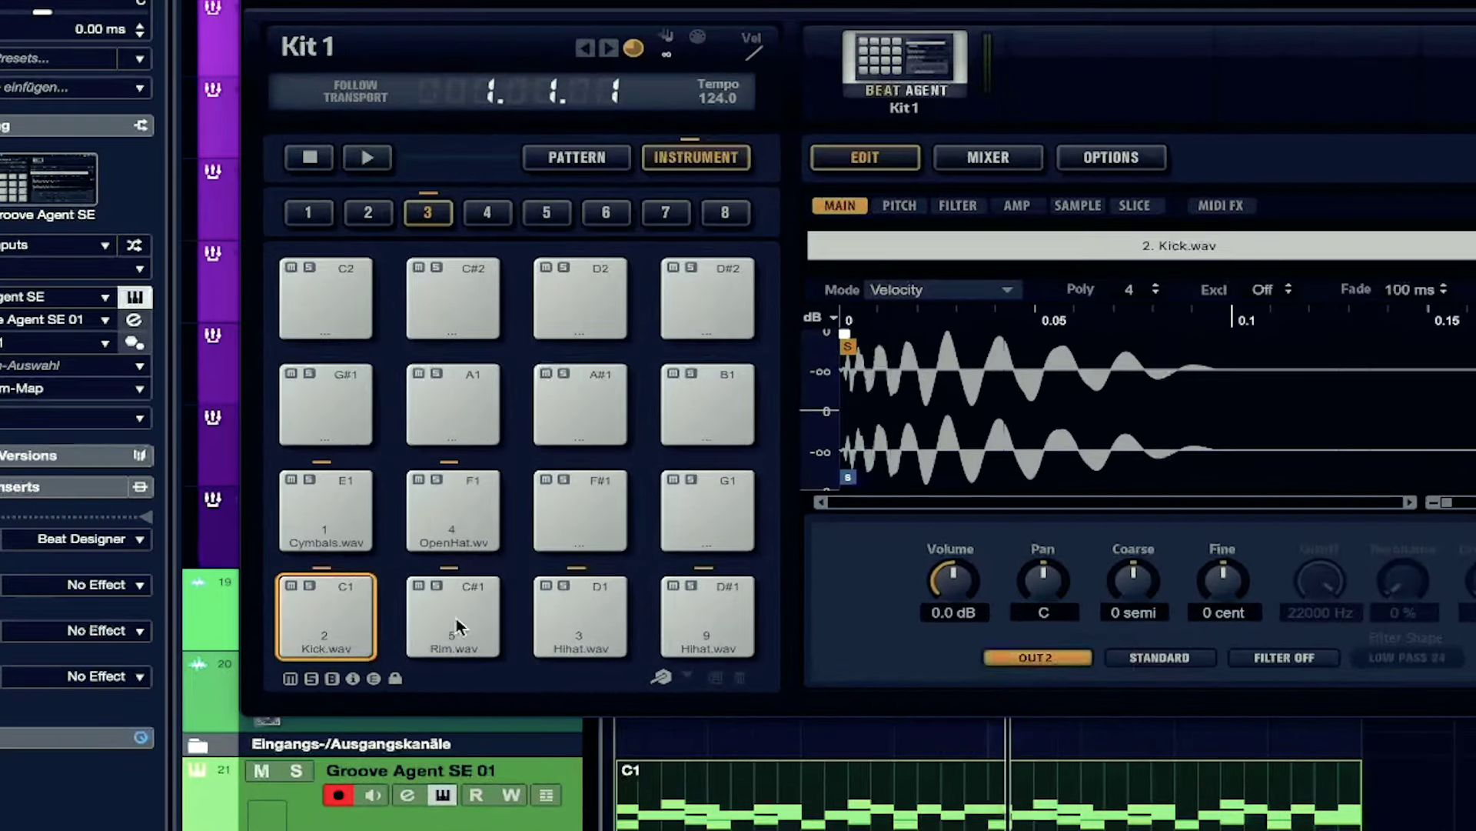
- Choose the output routing for the Rim.wav pad on C#1
{"action": "left_click", "coordinate": [458, 615]}
{"action": "left_click", "coordinate": [1034, 658]}
{"action": "left_click", "coordinate": [1046, 659]}
- Route the D1 and D#1 Hihat.wav pads to Out 4 and Out 5, and the Cymbals.wav pad on E1 to Out 6
{"action": "left_click", "coordinate": [582, 640]}
{"action": "left_click", "coordinate": [1007, 659]}
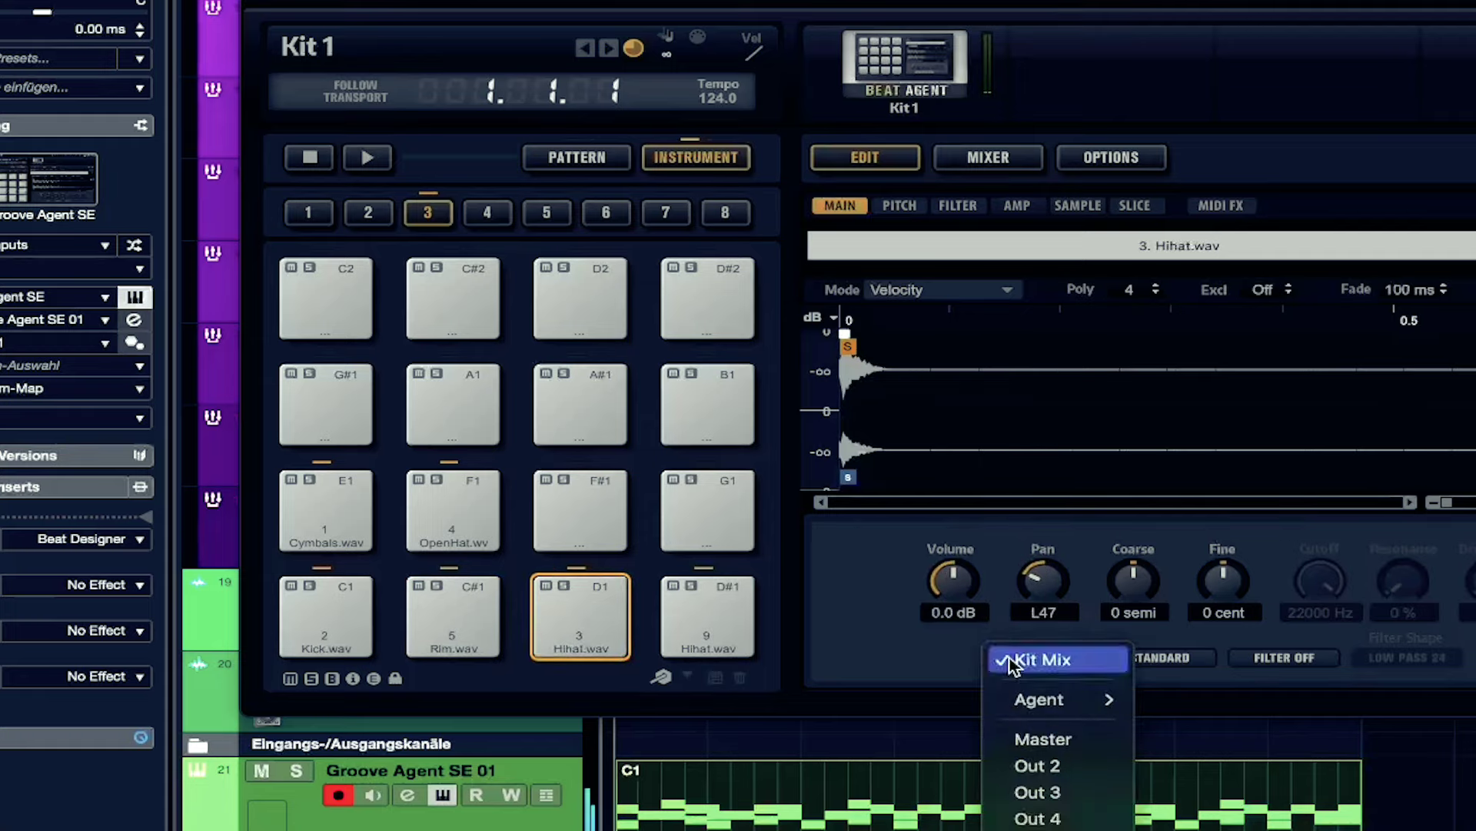
{"action": "left_click", "coordinate": [1034, 815]}
{"action": "left_click", "coordinate": [707, 615]}
{"action": "left_click", "coordinate": [1049, 659]}
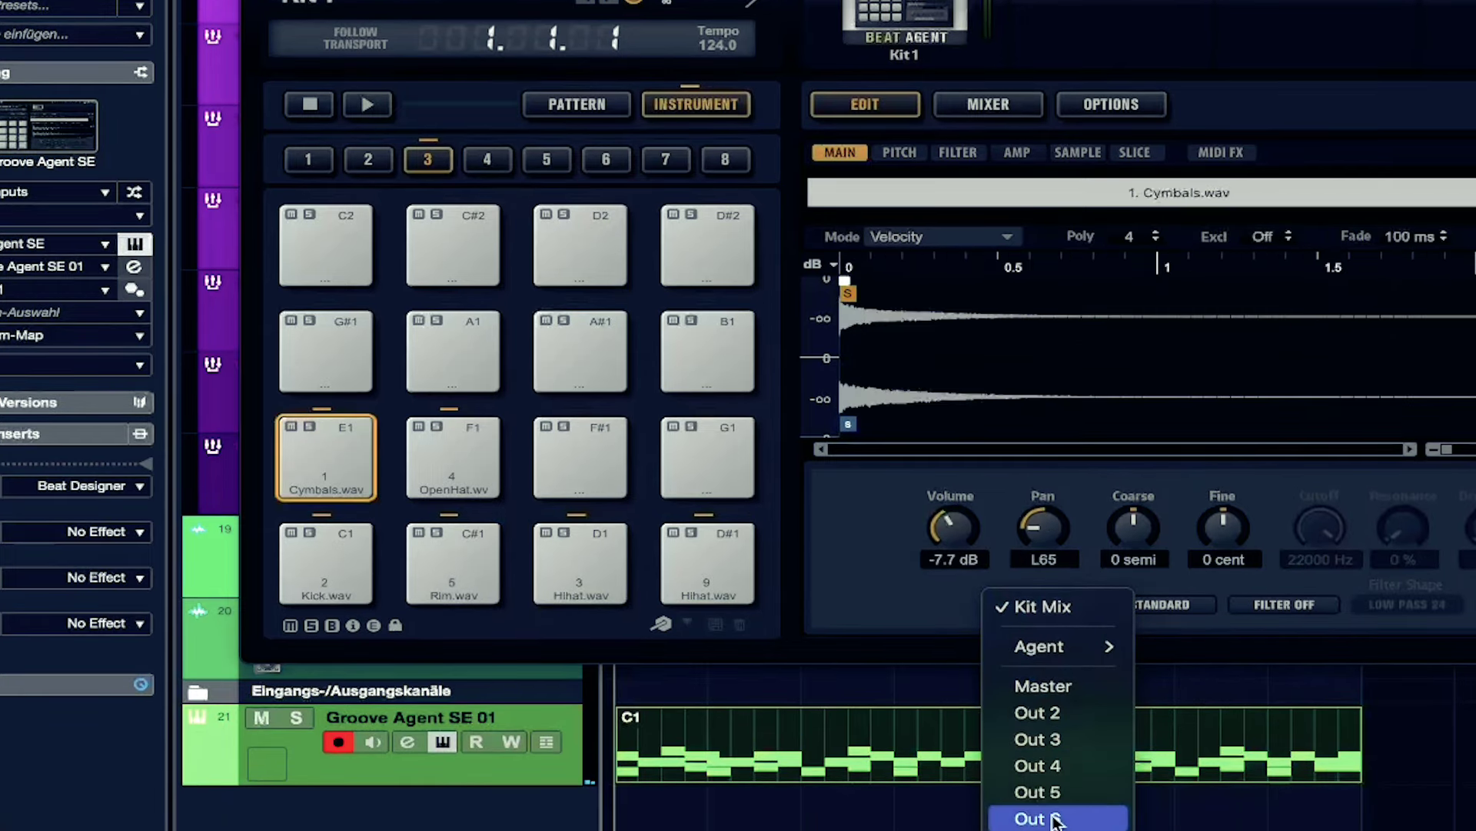
{"action": "left_click", "coordinate": [1054, 818]}
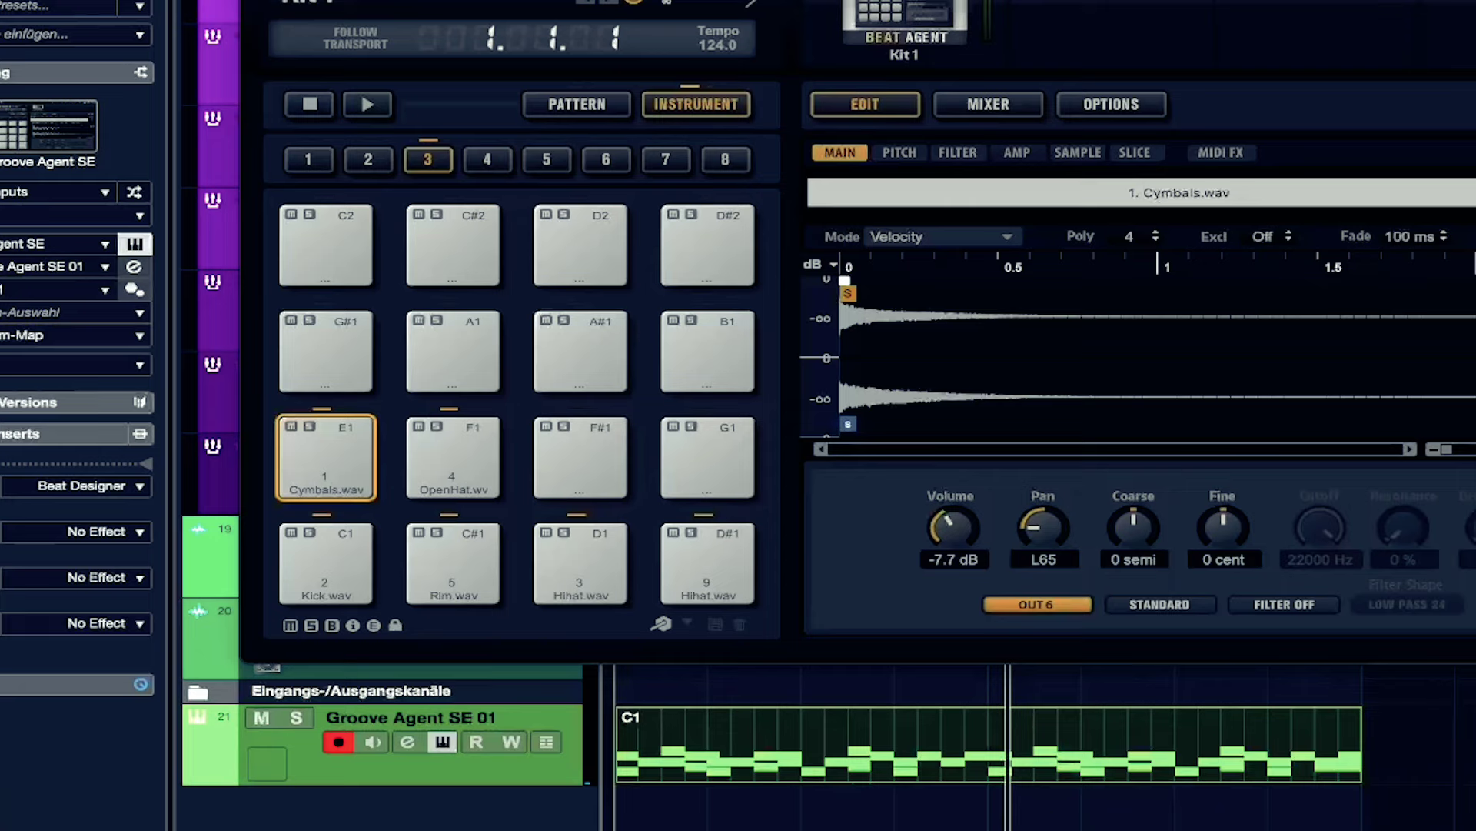
- Show the Groove Agent SE 01 track's separate output channels in the track list and play the part through them
{"action": "left_click", "coordinate": [442, 741]}
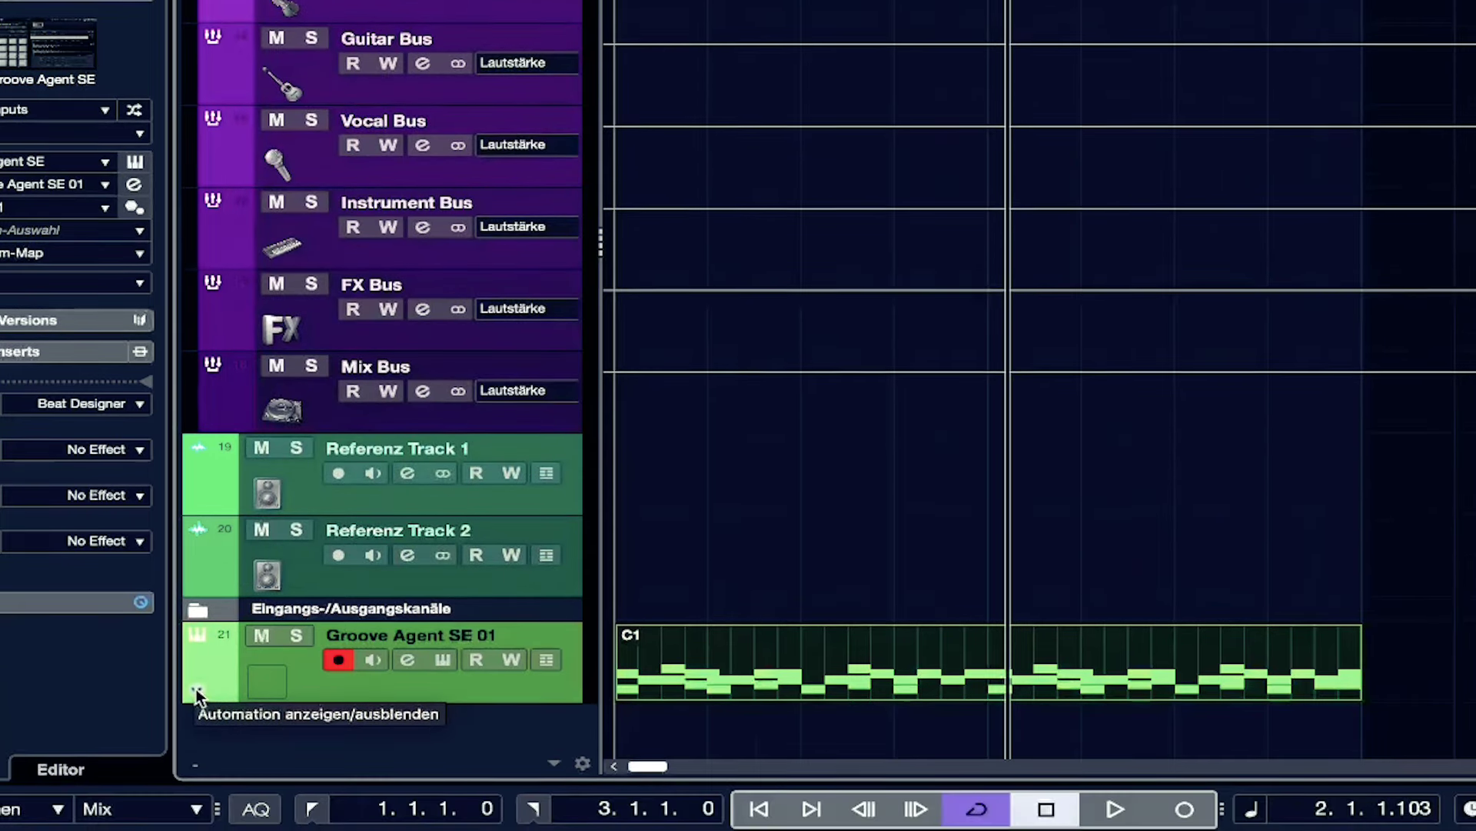
{"action": "left_click", "coordinate": [193, 771]}
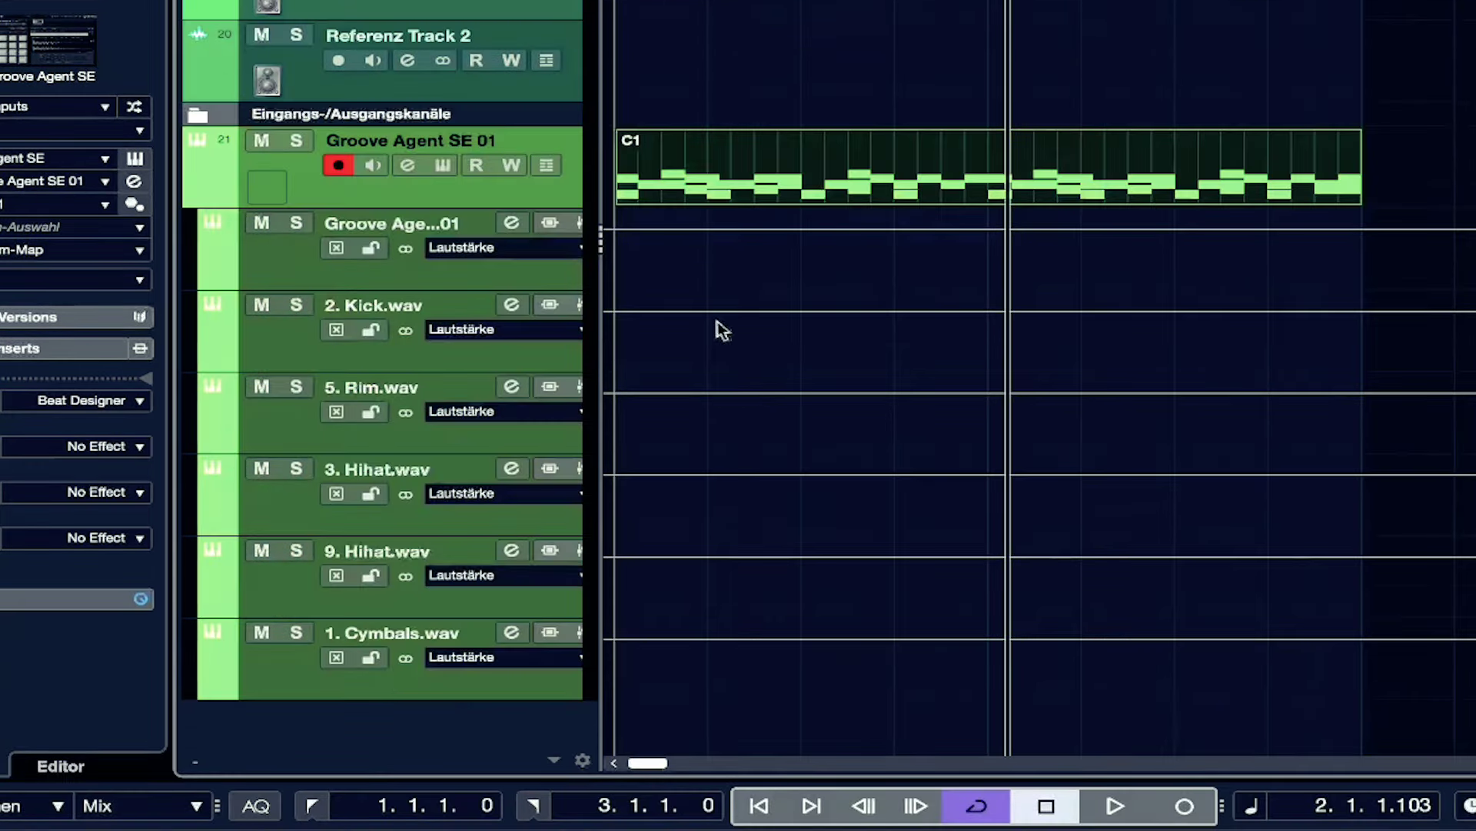
{"action": "left_click", "coordinate": [1097, 800]}
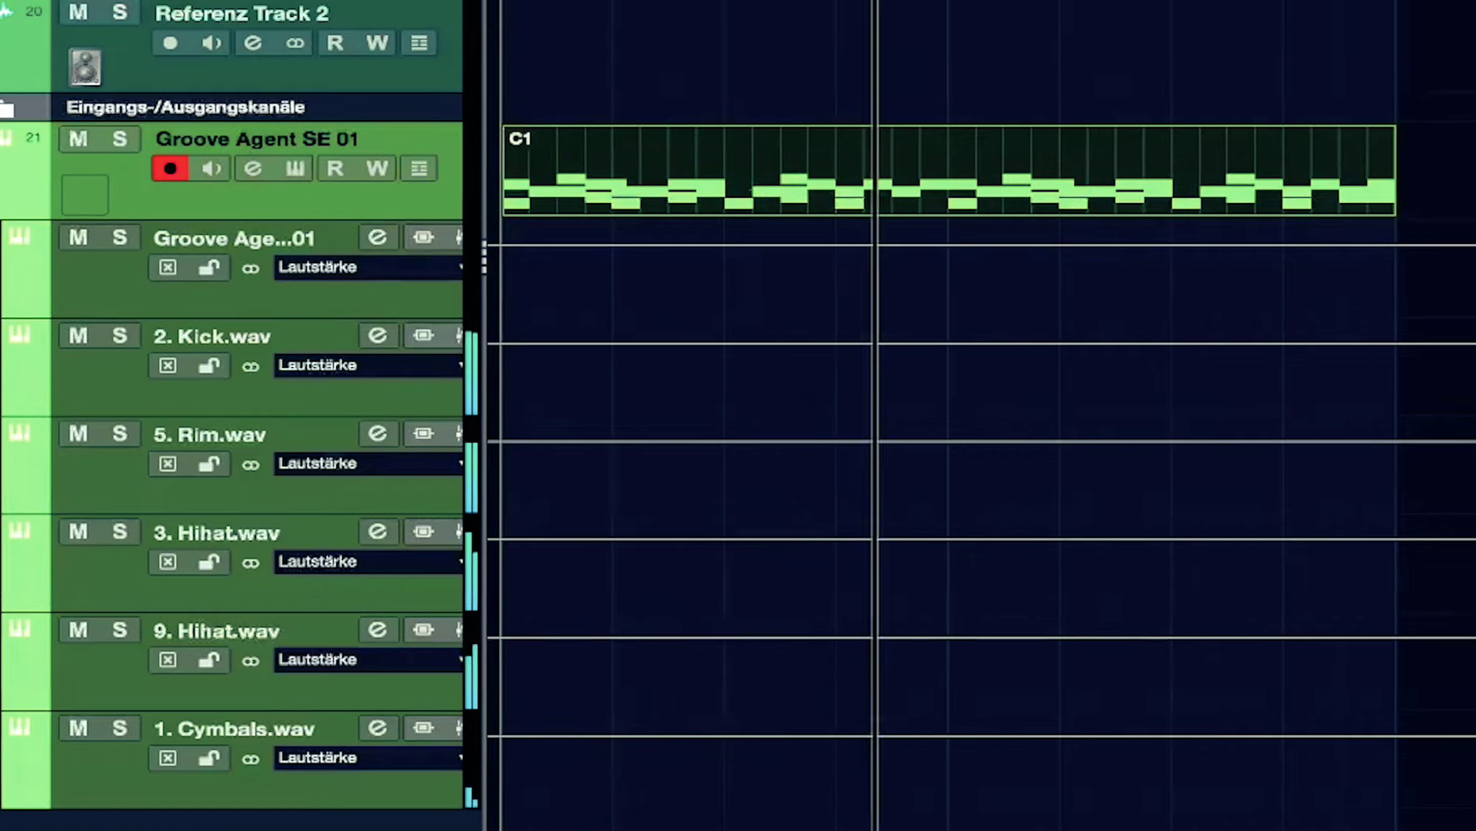
- Open the MixConsole and examine the levels of the individual drum output channels during playback
{"action": "key", "text": "F3"}
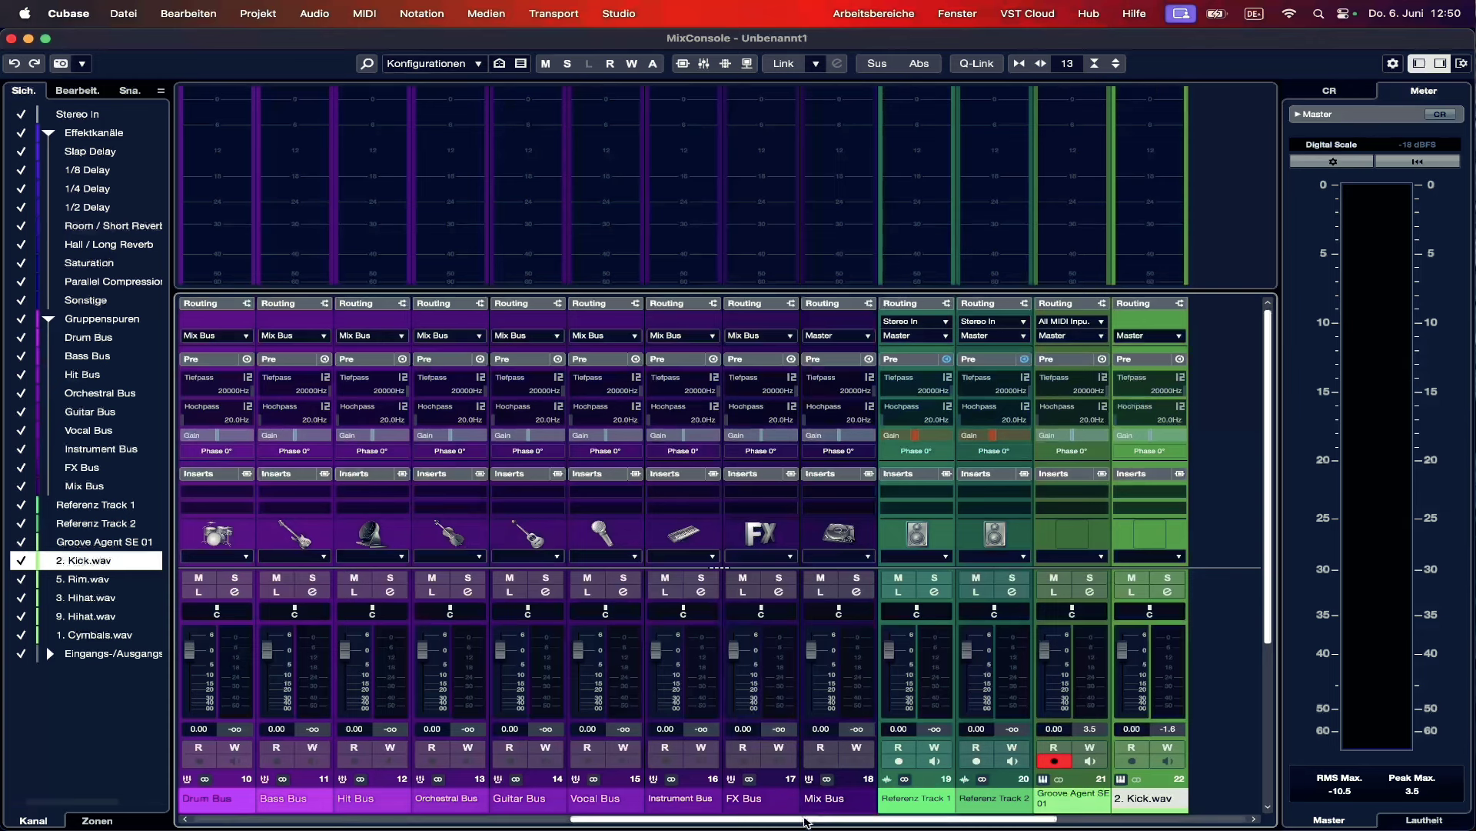
{"action": "left_click_drag", "start_coordinate": [805, 822], "coordinate": [1108, 826]}
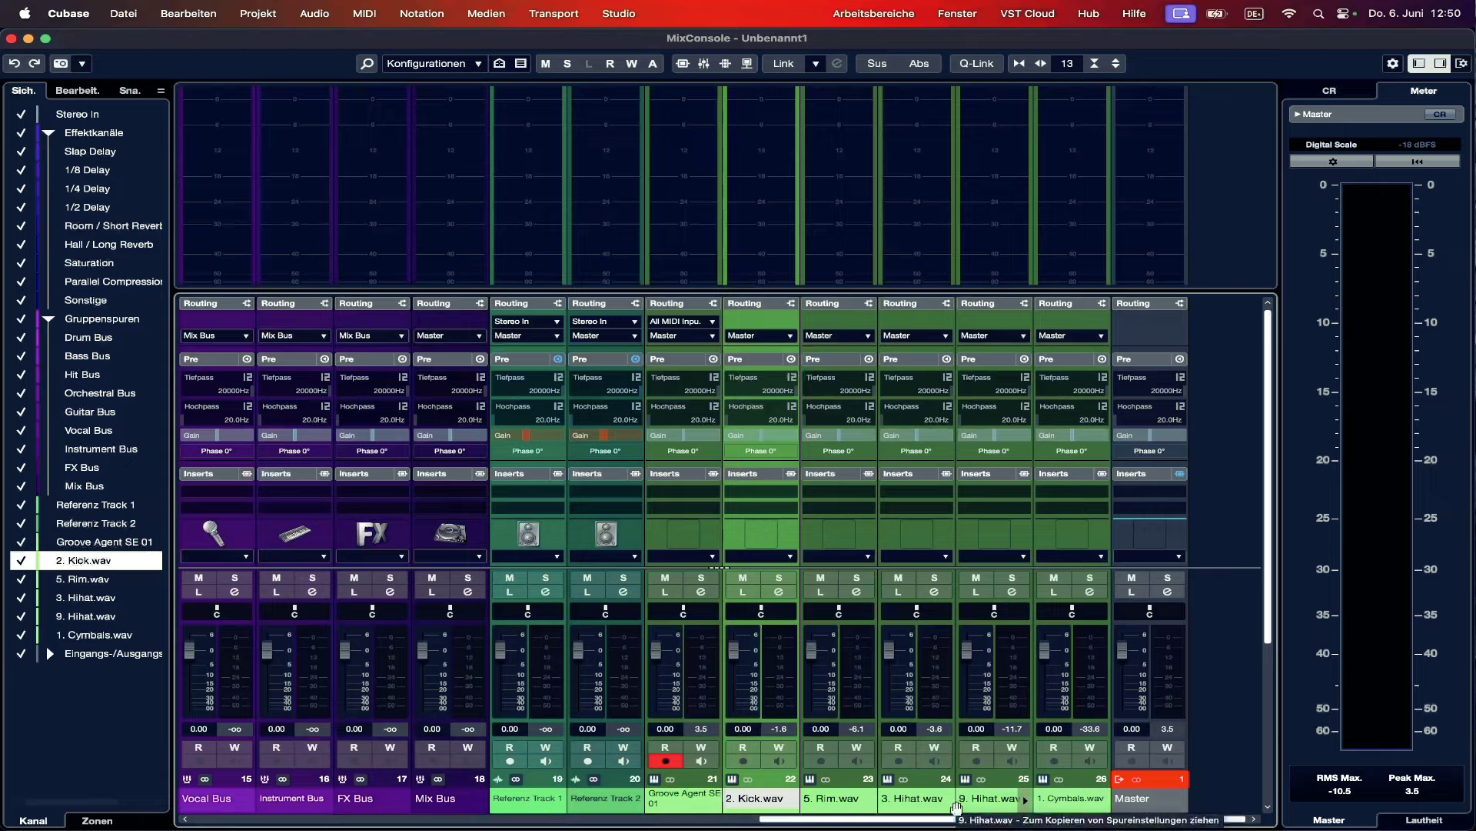
{"action": "key", "text": "space"}
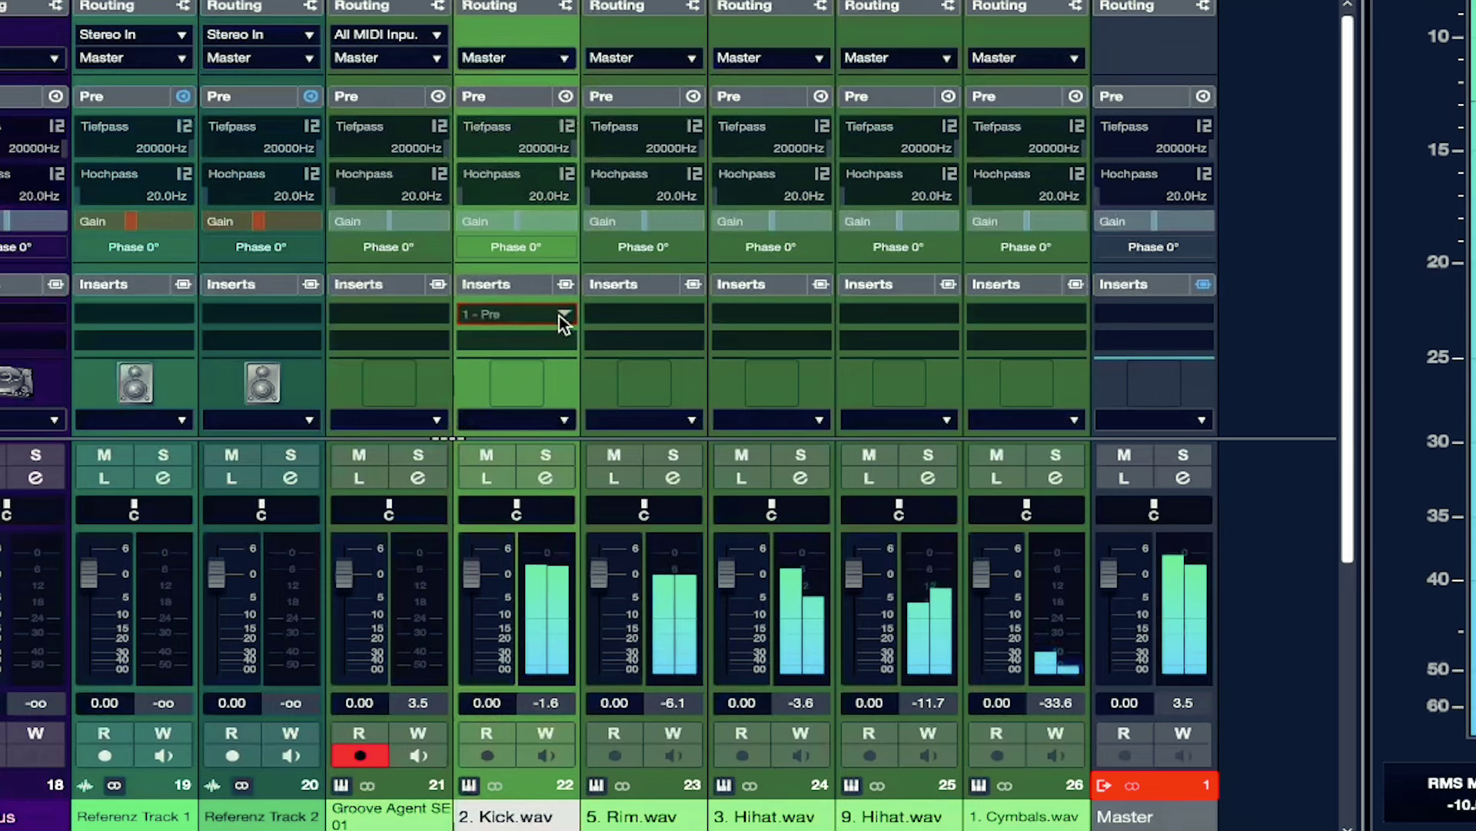
- Insert the L2 Stereo limiter on the 2. Kick.wav channel, adjust its threshold and ceiling together, and close the plug-in
{"action": "left_click", "coordinate": [564, 316]}
{"action": "left_click", "coordinate": [508, 535]}
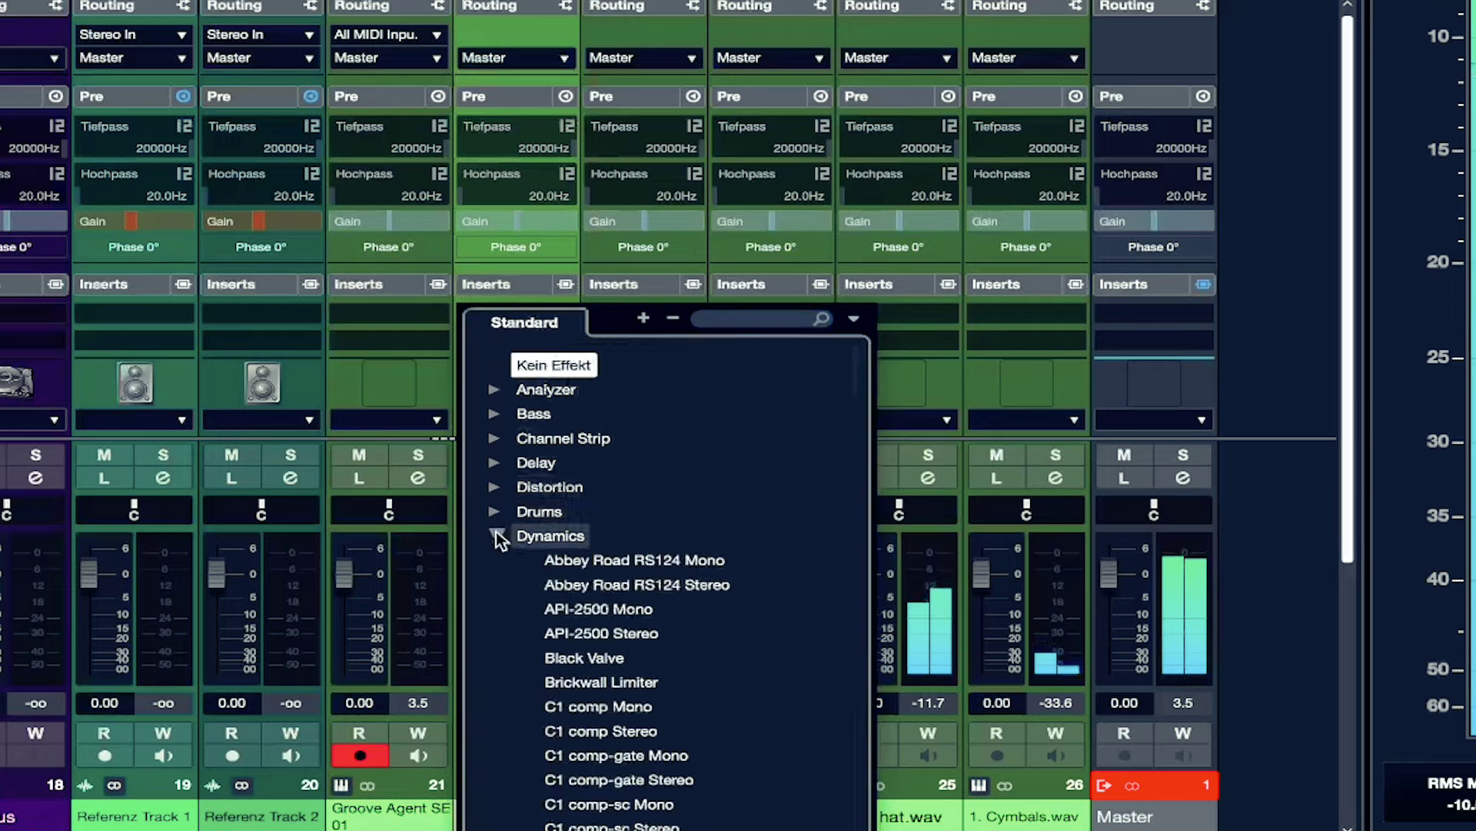
{"action": "scroll", "coordinate": [592, 515], "scroll_direction": "down", "scroll_amount": 10}
{"action": "left_click", "coordinate": [600, 515]}
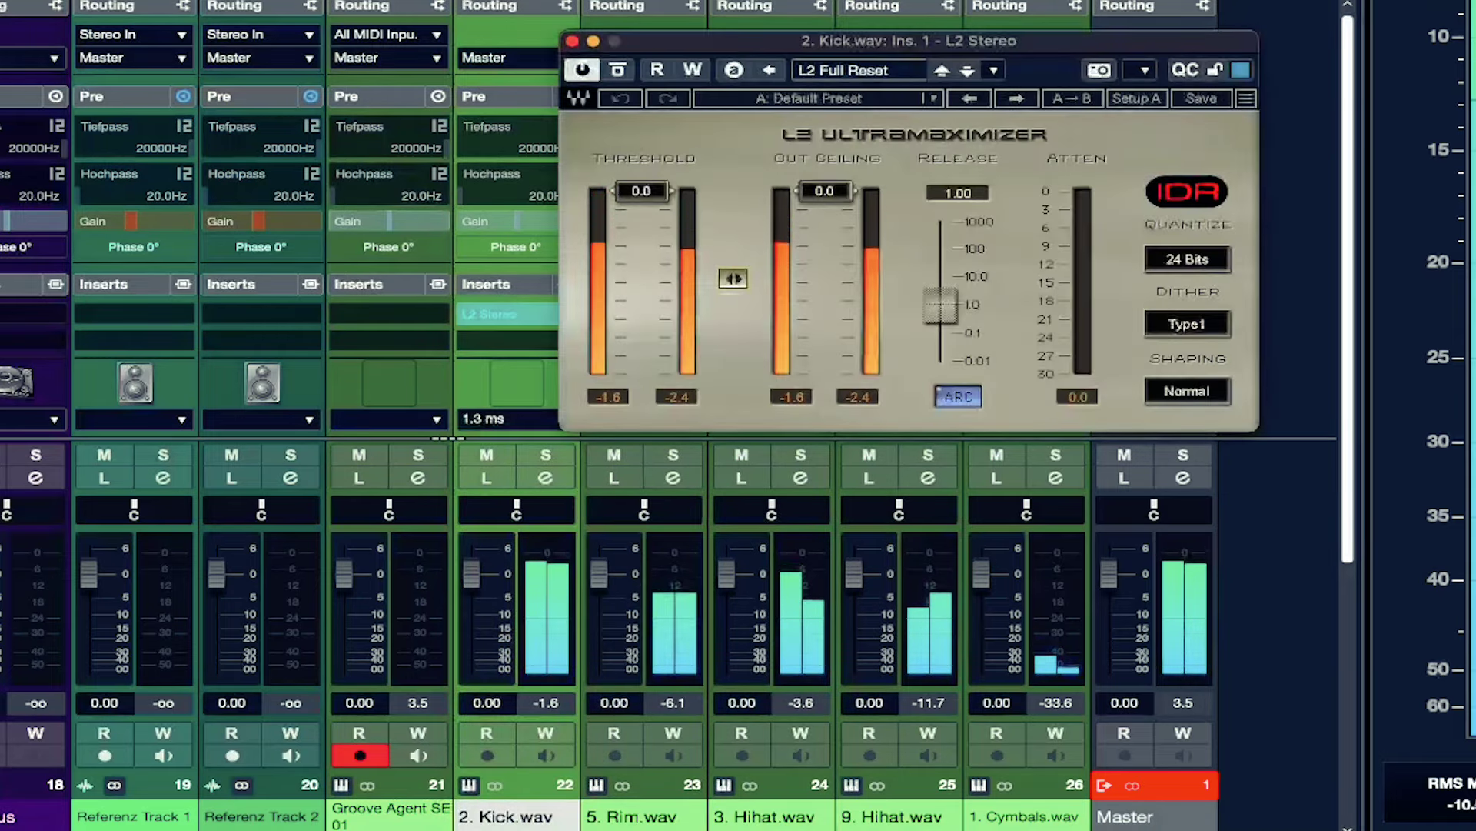
{"action": "mouse_move", "coordinate": [739, 271]}
{"action": "left_mouse_down"}
{"action": "mouse_move", "coordinate": [739, 300]}
{"action": "mouse_move", "coordinate": [738, 285]}
{"action": "left_mouse_up"}
{"action": "left_click", "coordinate": [573, 41]}
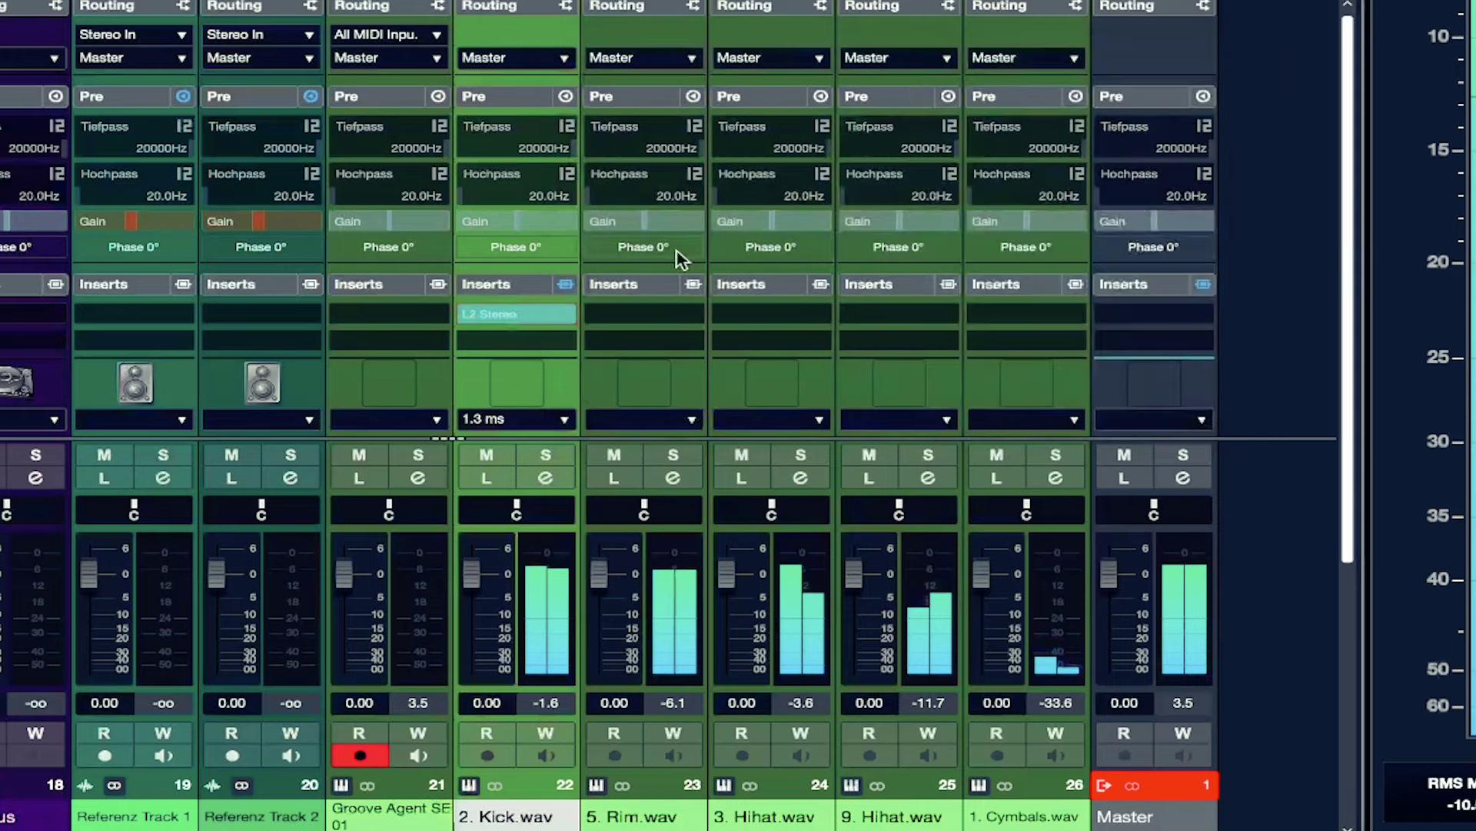
- Insert a MultiTap Delay on the 5. Rim.wav channel
{"action": "left_click", "coordinate": [682, 317]}
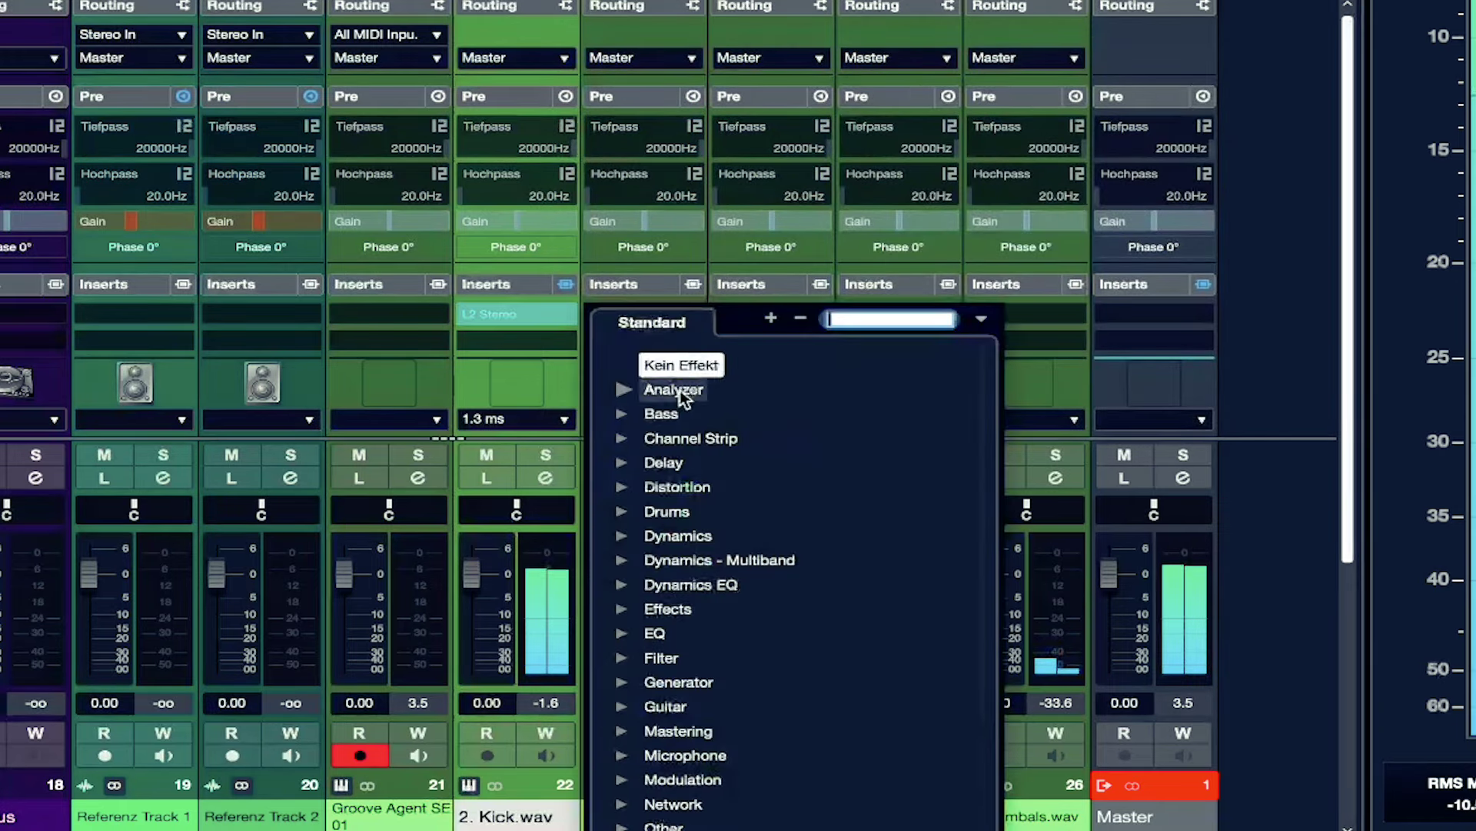
{"action": "left_click", "coordinate": [625, 463]}
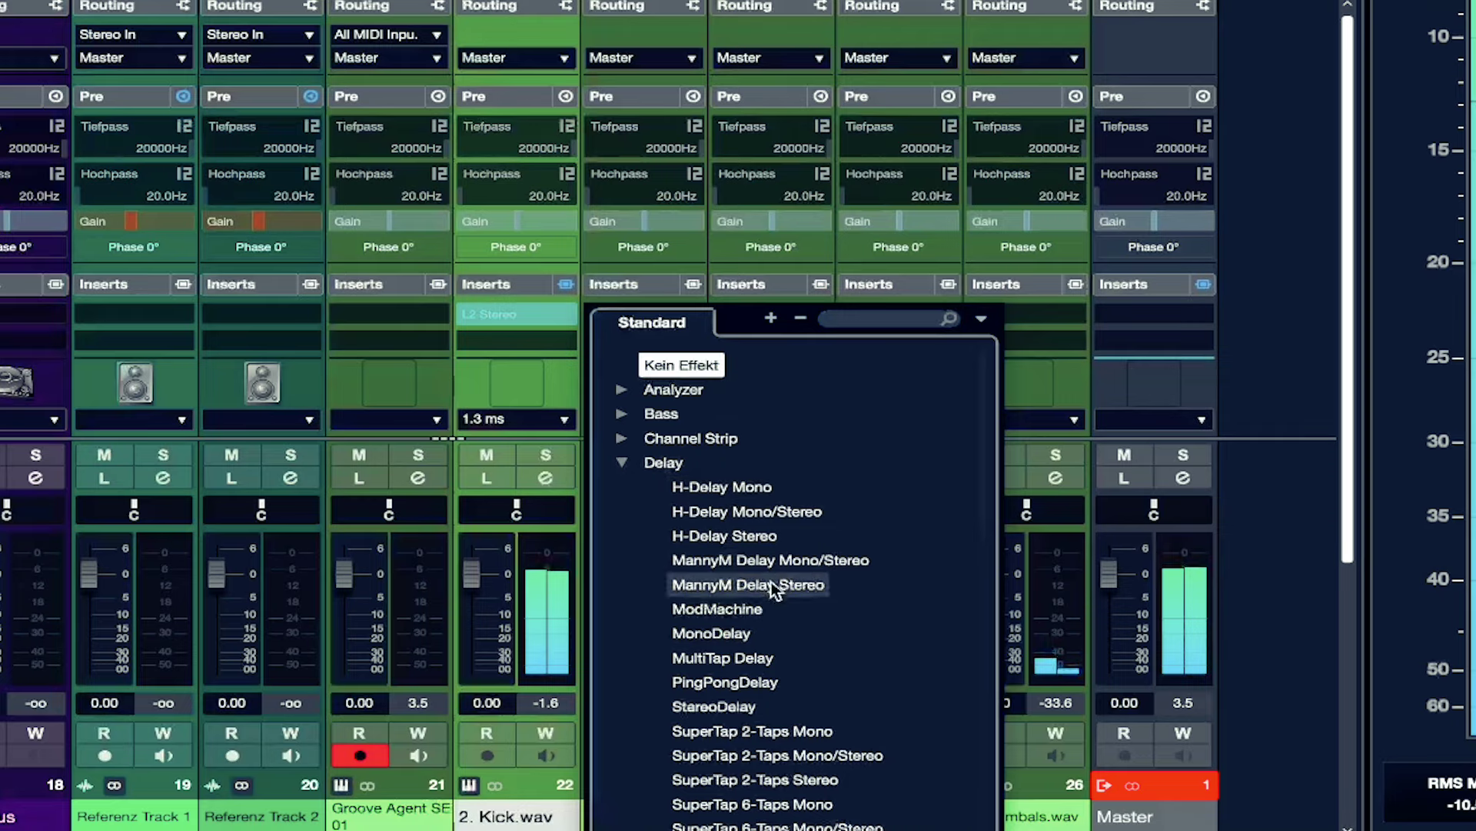
{"action": "left_click", "coordinate": [723, 658]}
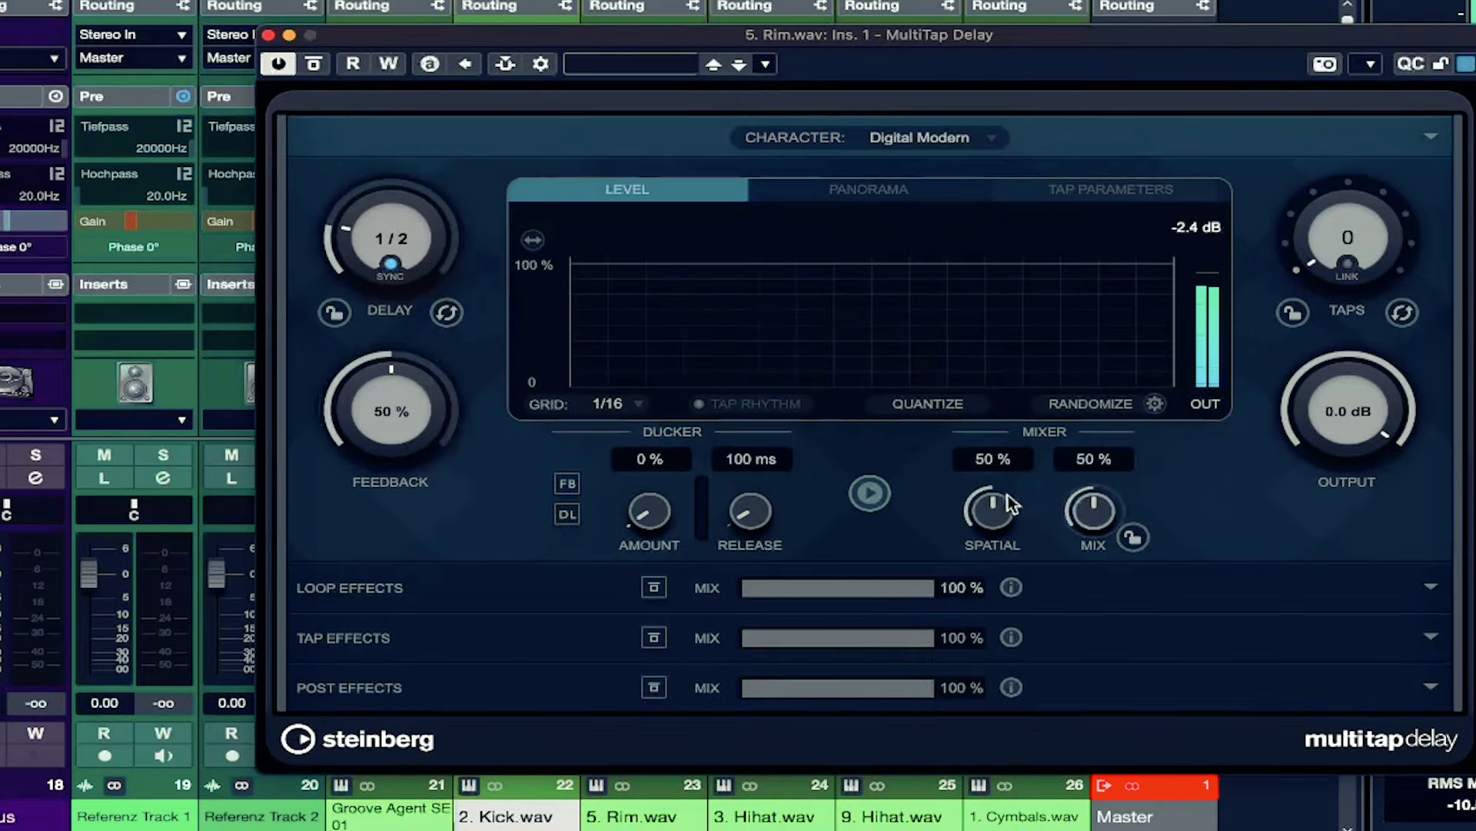
- Set the rim delay's spatial to 75 %, ducker amount to 69 % and feedback to 19 %, and reduce its mix
{"action": "left_click_drag", "start_coordinate": [1089, 516], "coordinate": [1087, 556]}
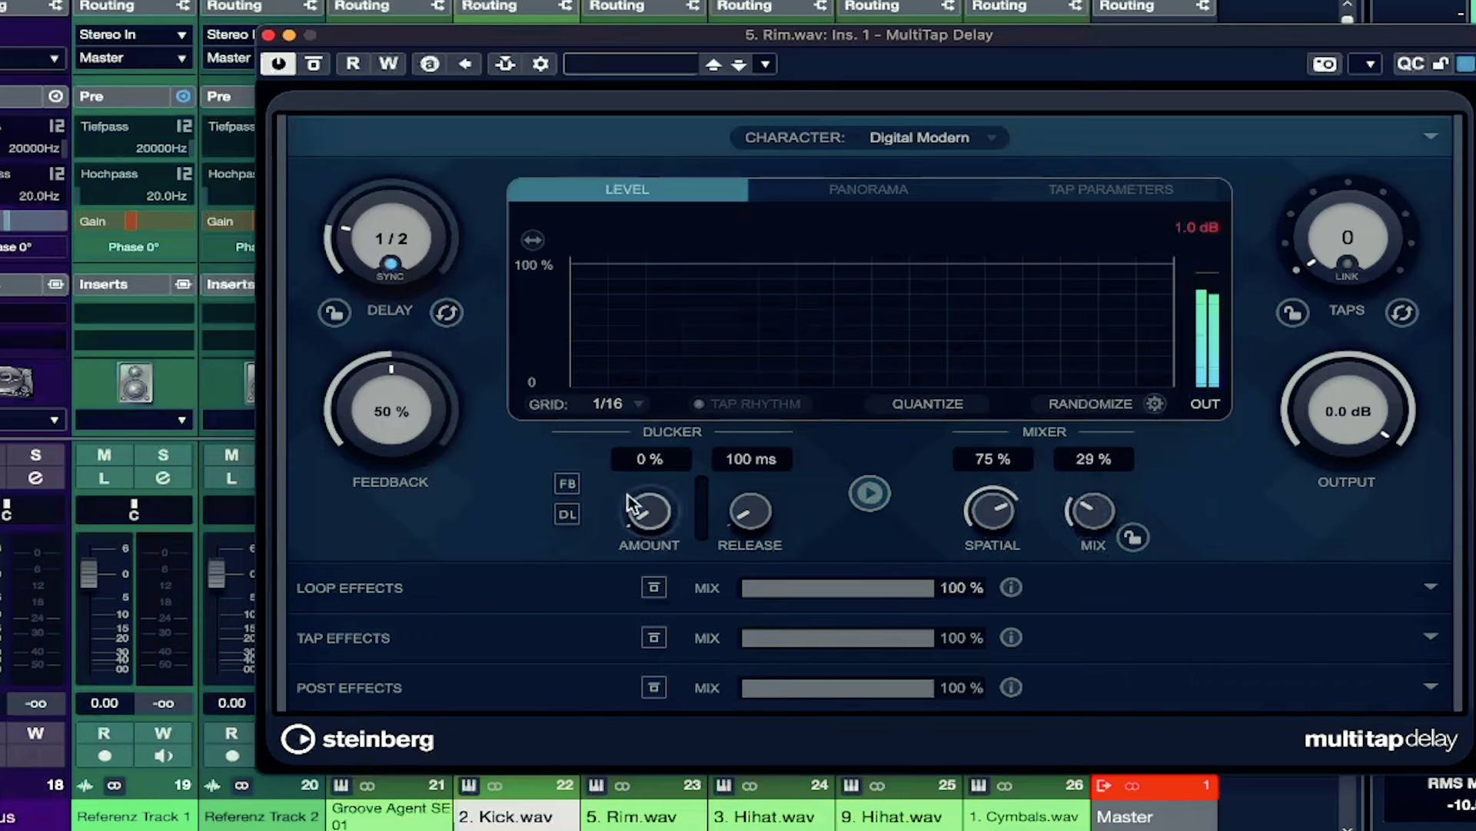
{"action": "left_click_drag", "start_coordinate": [650, 520], "coordinate": [518, 358]}
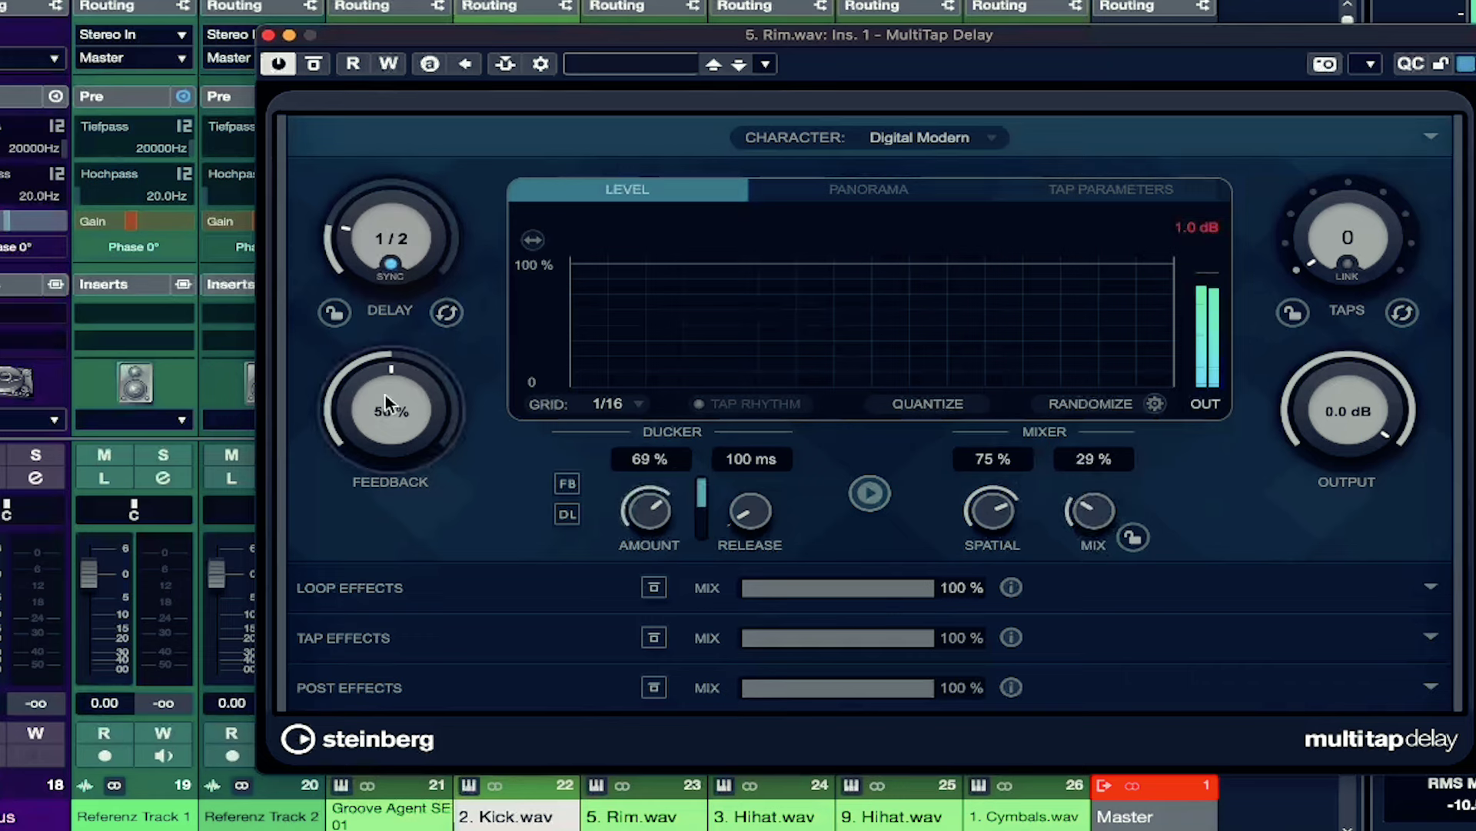
{"action": "left_click_drag", "start_coordinate": [348, 486], "coordinate": [356, 519]}
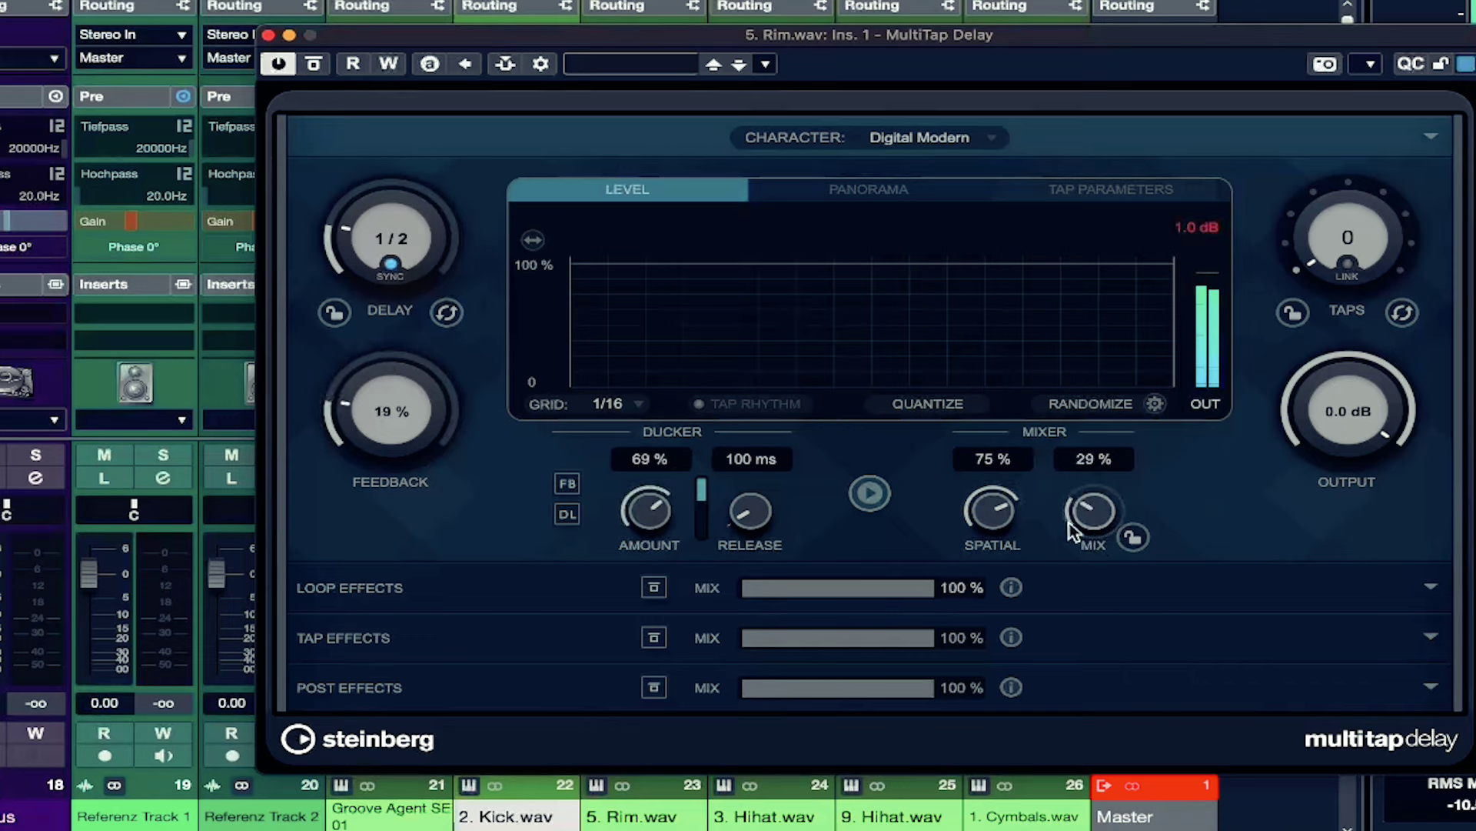
{"action": "left_click_drag", "start_coordinate": [1078, 540], "coordinate": [1075, 555]}
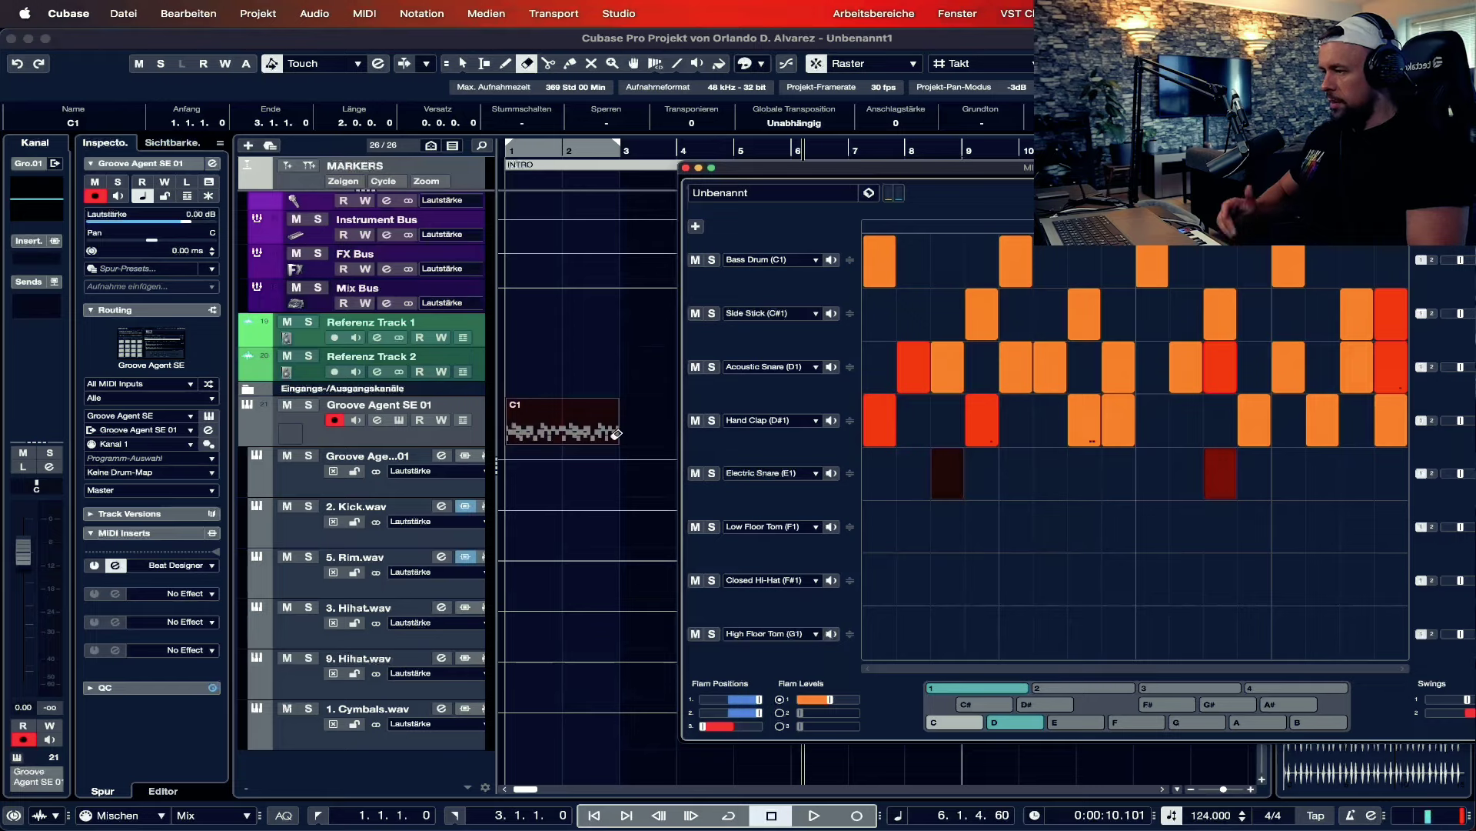
- Erase the C1 part from the Groove Agent SE 01 track and play the Beat Designer pattern
{"action": "left_click", "coordinate": [593, 419]}
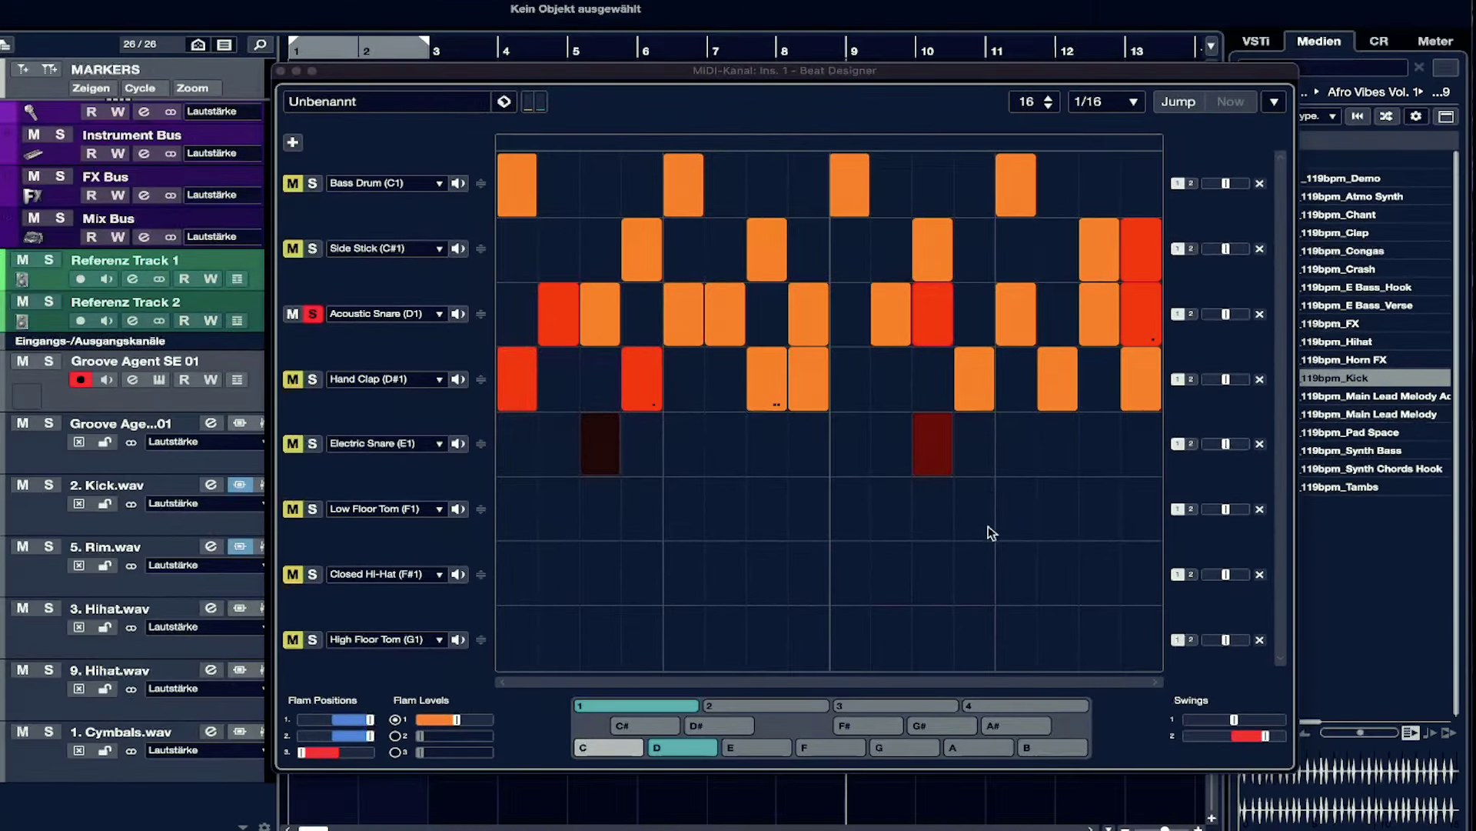
{"action": "key", "text": "space"}
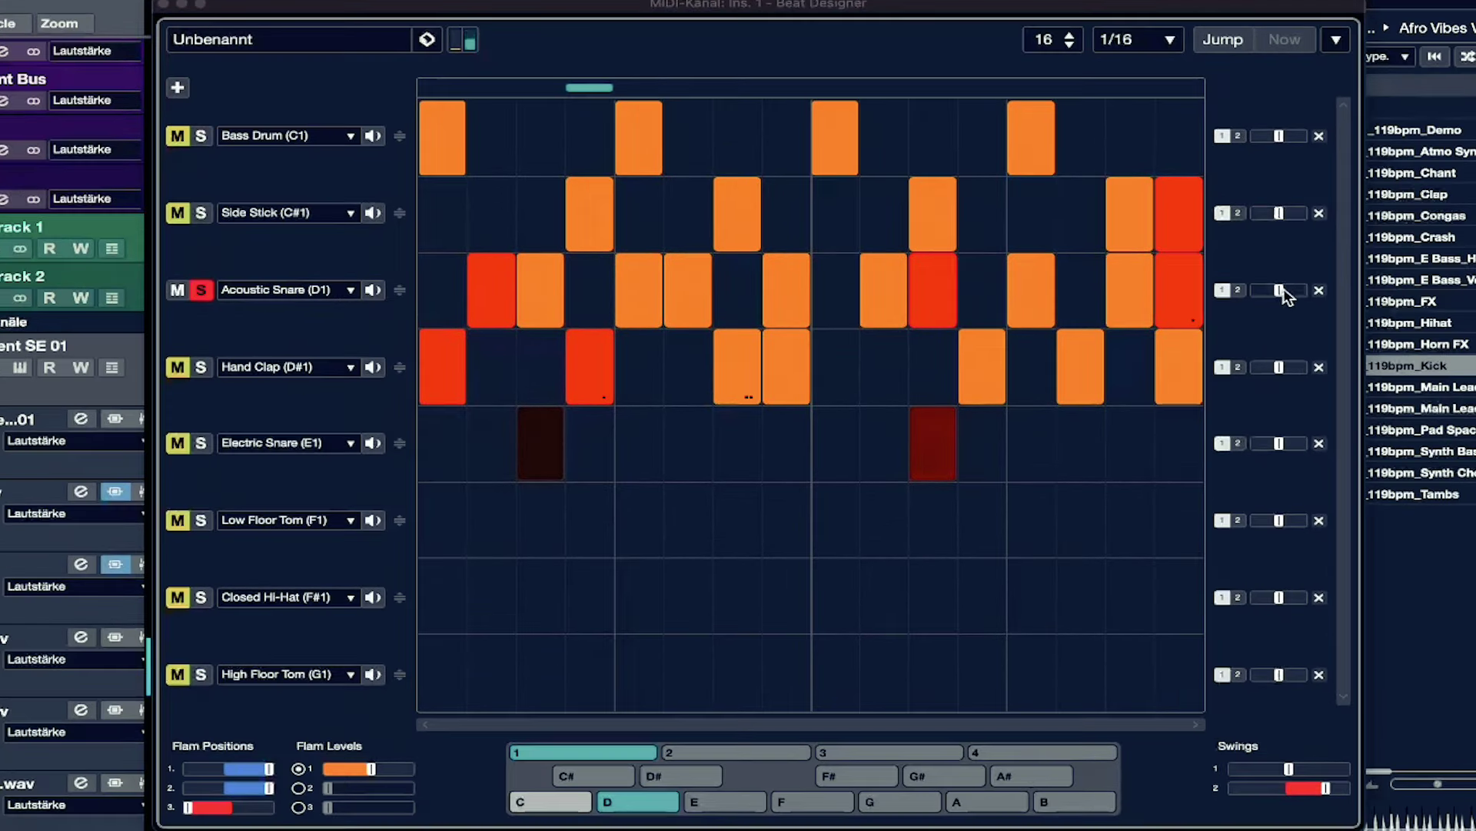
- Offset the Acoustic Snare (D1) lane slightly later, end its solo, and offset the Hand Clap (D#1) lane slightly later too
{"action": "left_click_drag", "start_coordinate": [1226, 314], "coordinate": [1287, 292]}
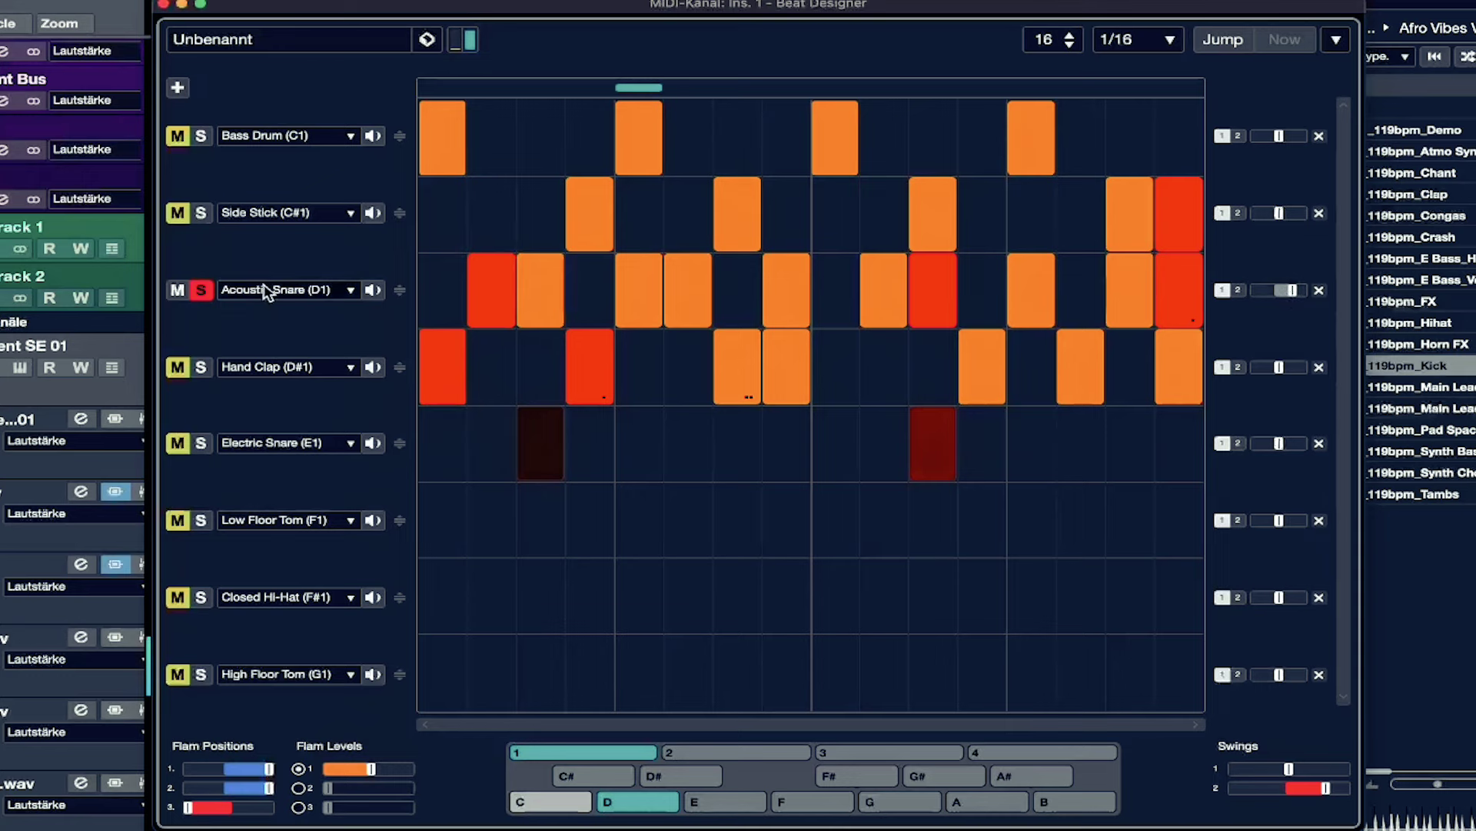
{"action": "left_click", "coordinate": [201, 290]}
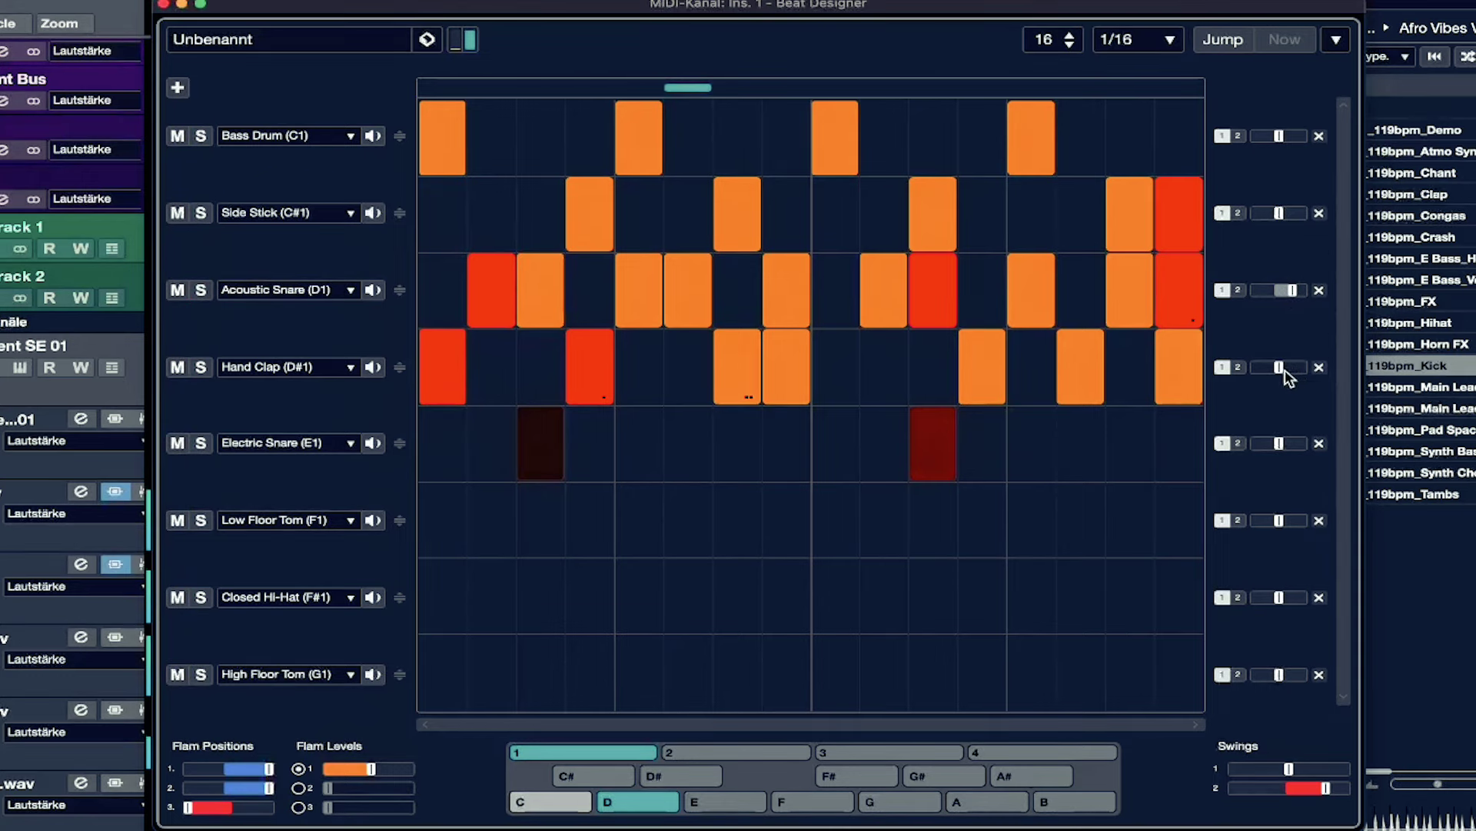
{"action": "left_click_drag", "start_coordinate": [1295, 367], "coordinate": [1286, 367]}
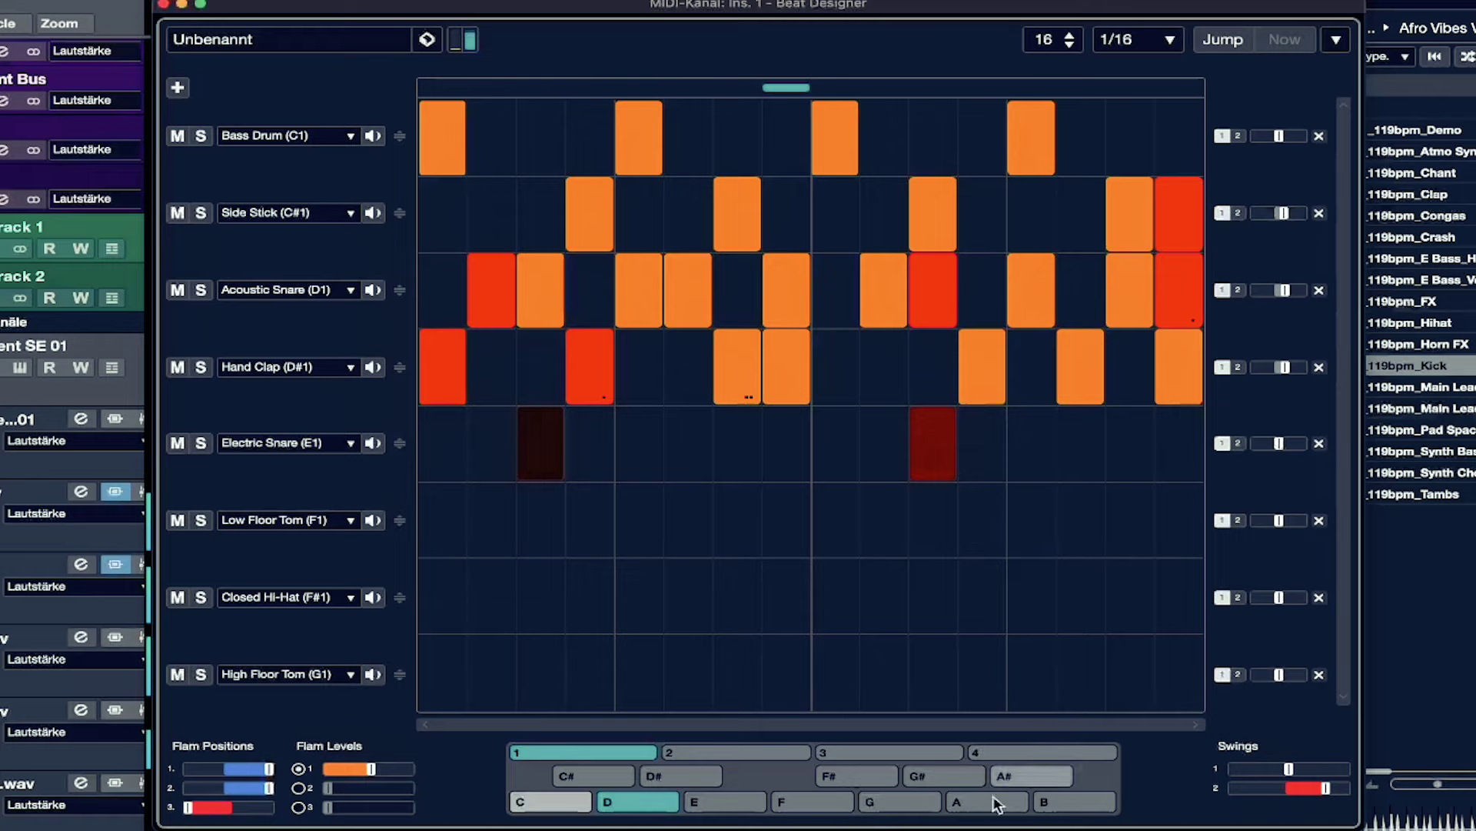
{"action": "left_click", "coordinate": [1372, 375]}
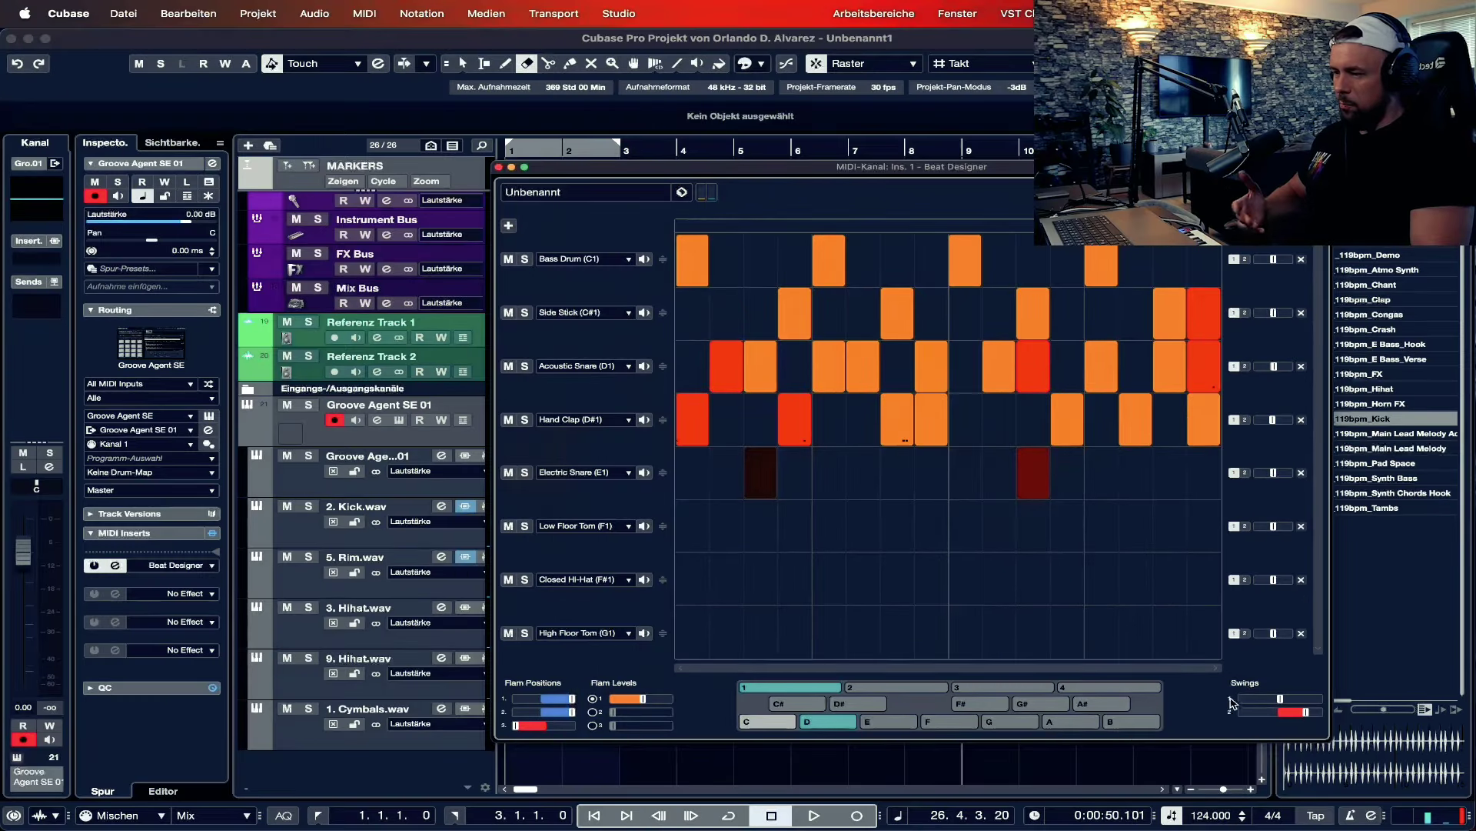
- Play the pattern while raising swing 1 close to its maximum and reducing swing 2
{"action": "left_click", "coordinate": [822, 822]}
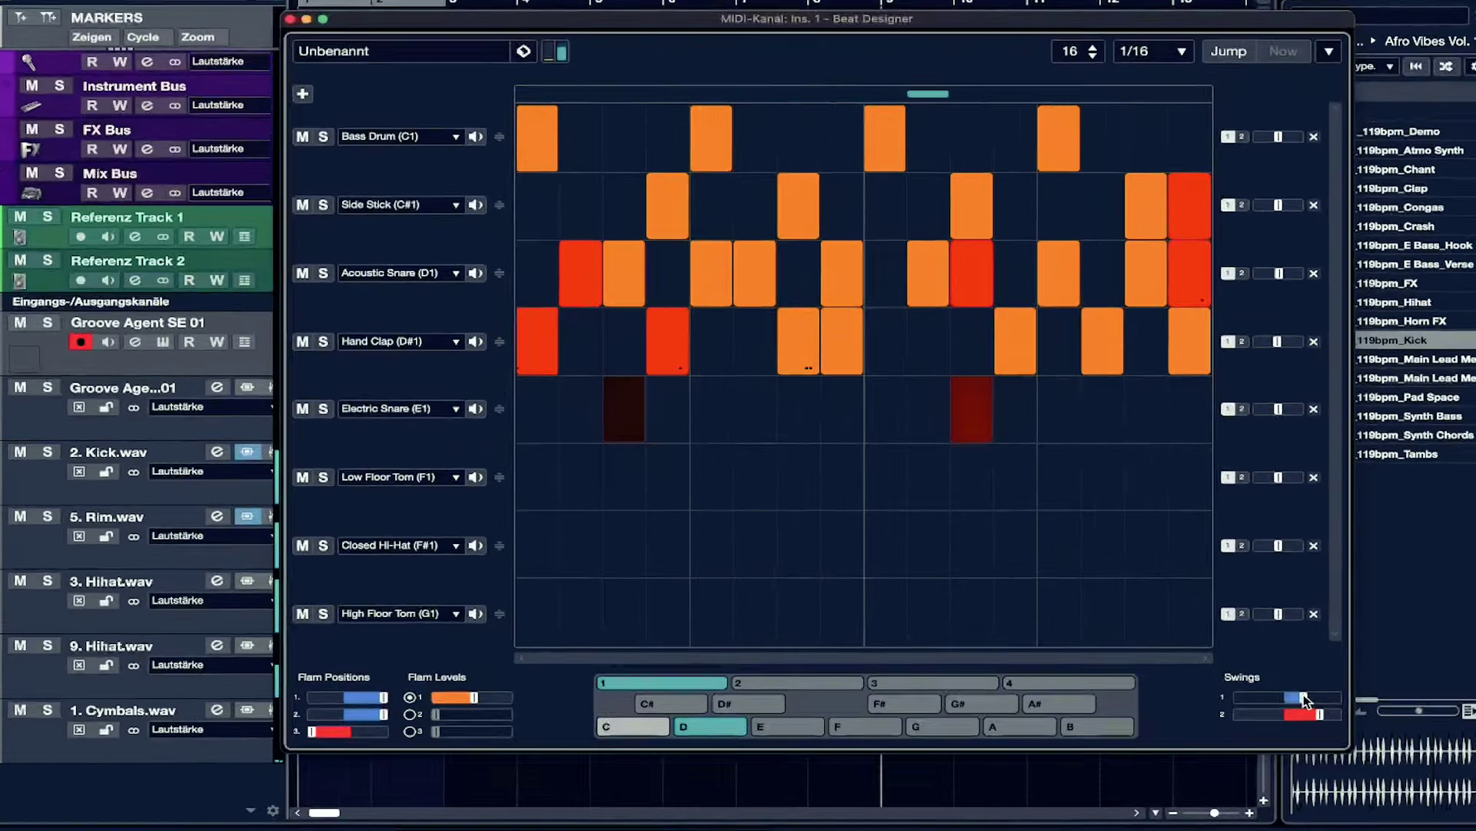
{"action": "left_click_drag", "start_coordinate": [1303, 694], "coordinate": [1340, 693]}
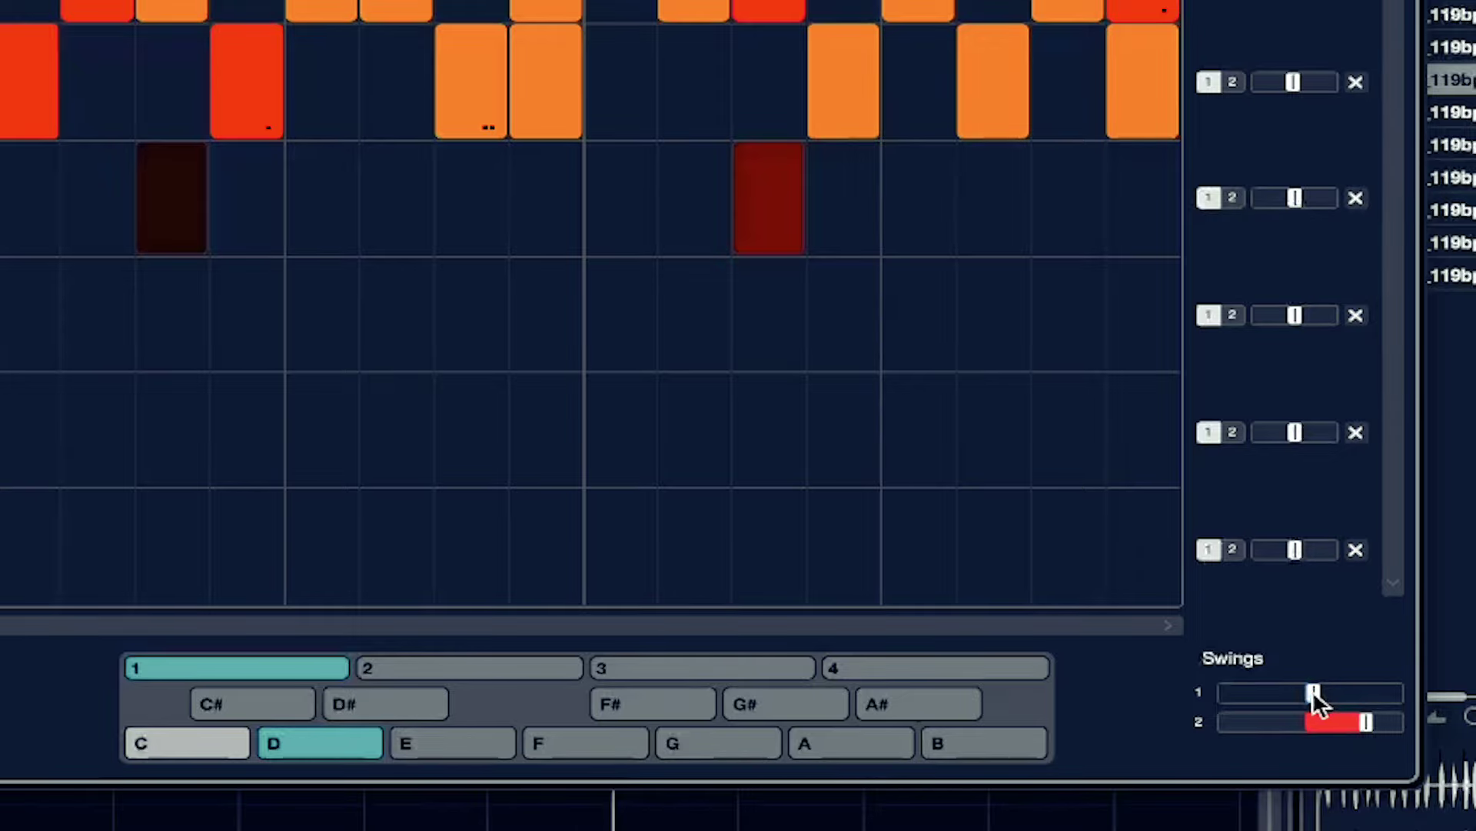
{"action": "left_click_drag", "start_coordinate": [1361, 721], "coordinate": [1338, 722]}
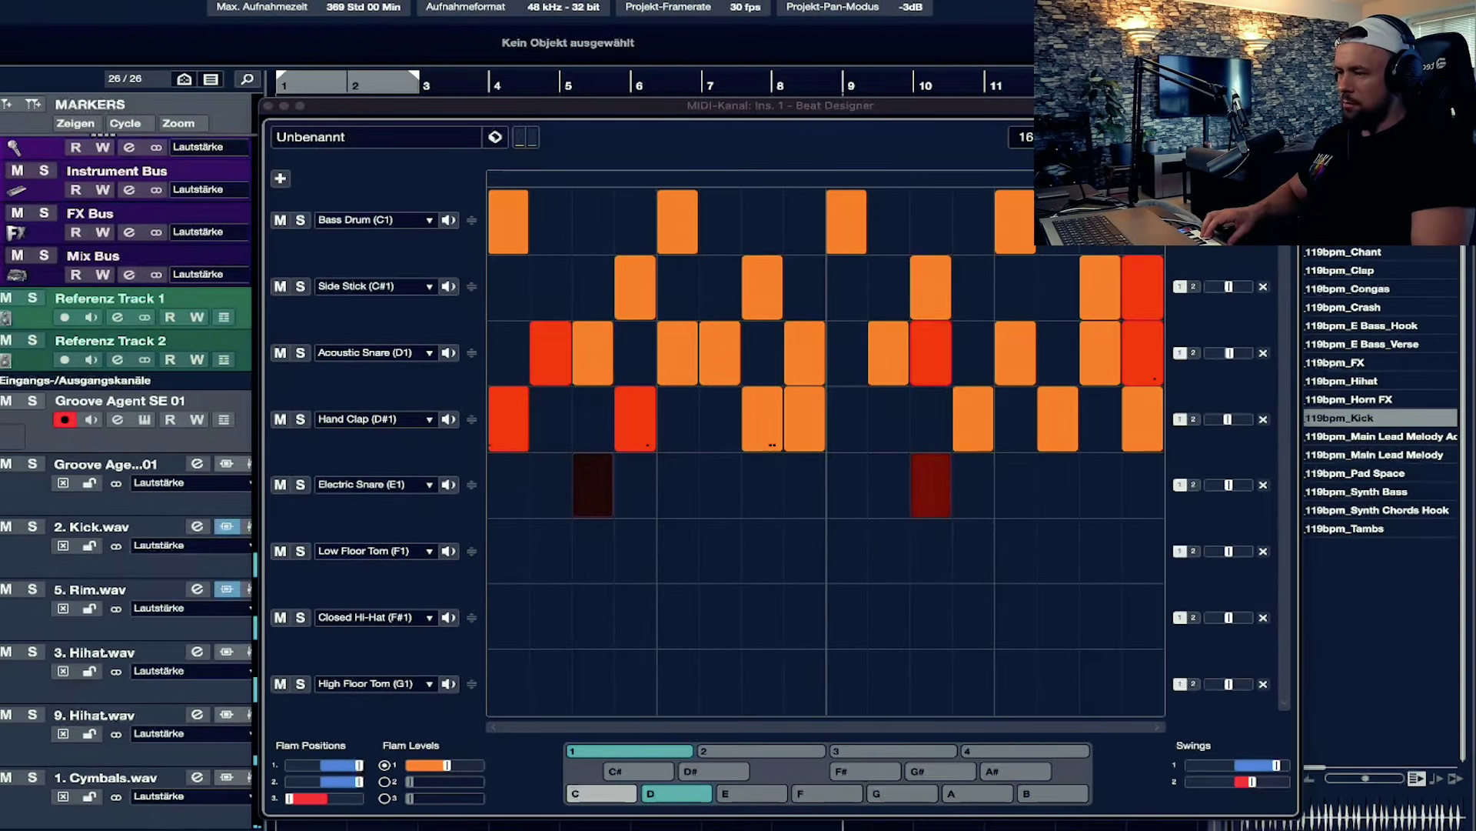
- Switch to pattern C and try 20 steps for its length before setting it back to 16
{"action": "left_click", "coordinate": [628, 797]}
{"action": "scroll", "coordinate": [1050, 139], "scroll_direction": "up", "scroll_amount": 8}
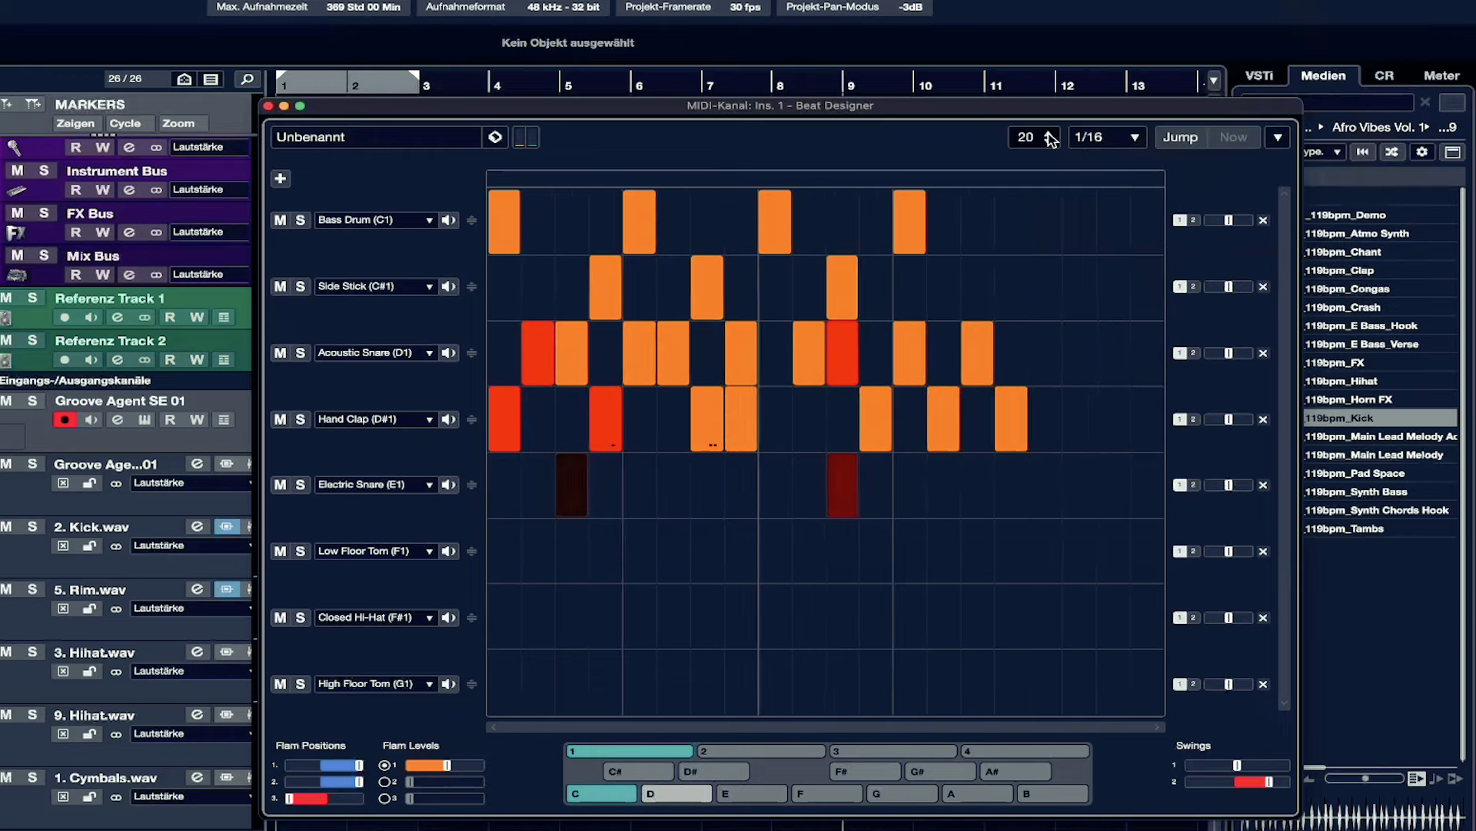
{"action": "scroll", "coordinate": [1050, 143], "scroll_direction": "down", "scroll_amount": 8}
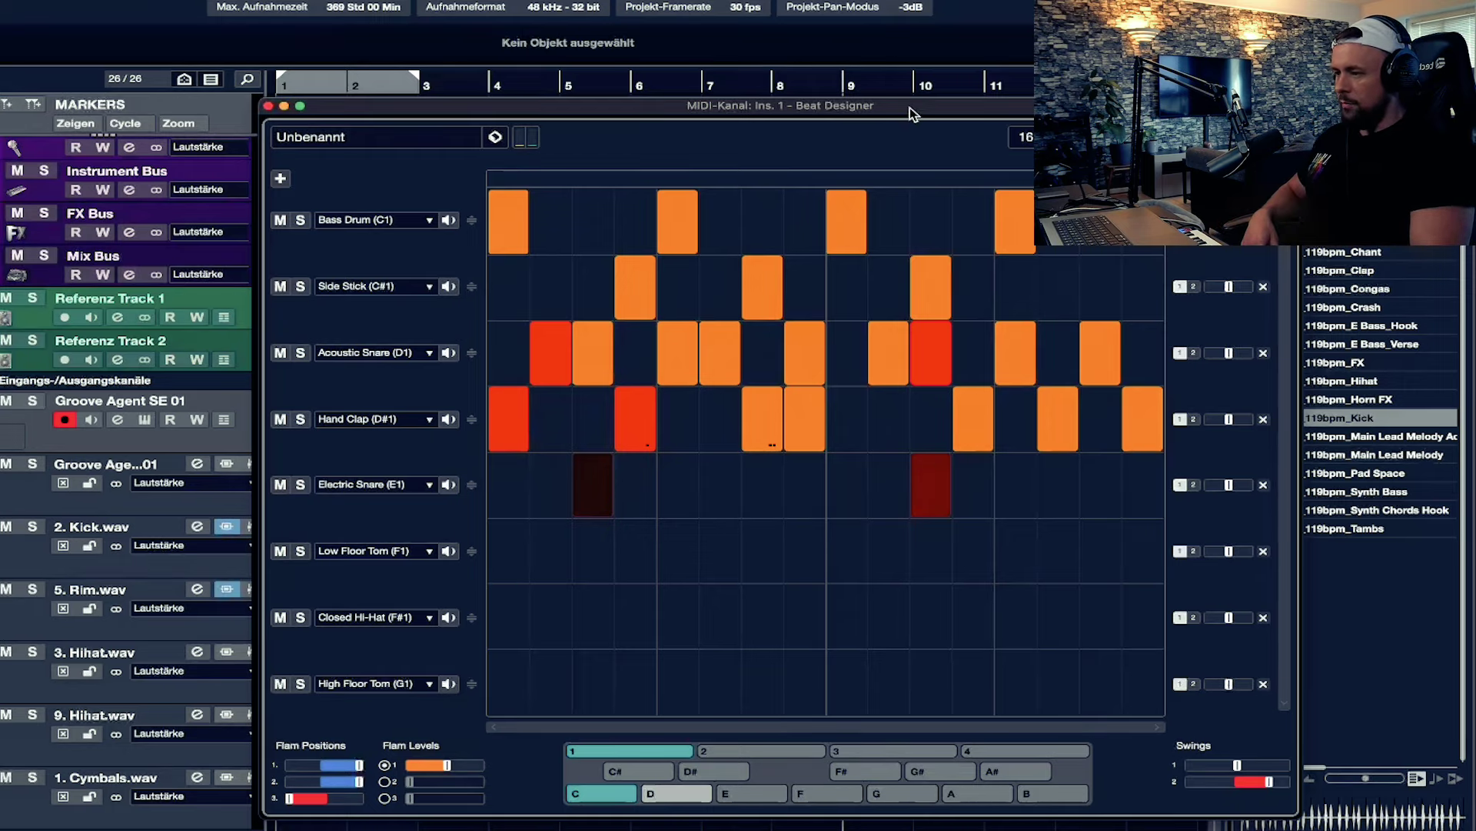
- Move the Beat Designer window clear of the track list and toggle Jump mode for pattern switching
{"action": "left_click_drag", "start_coordinate": [910, 108], "coordinate": [1060, 89]}
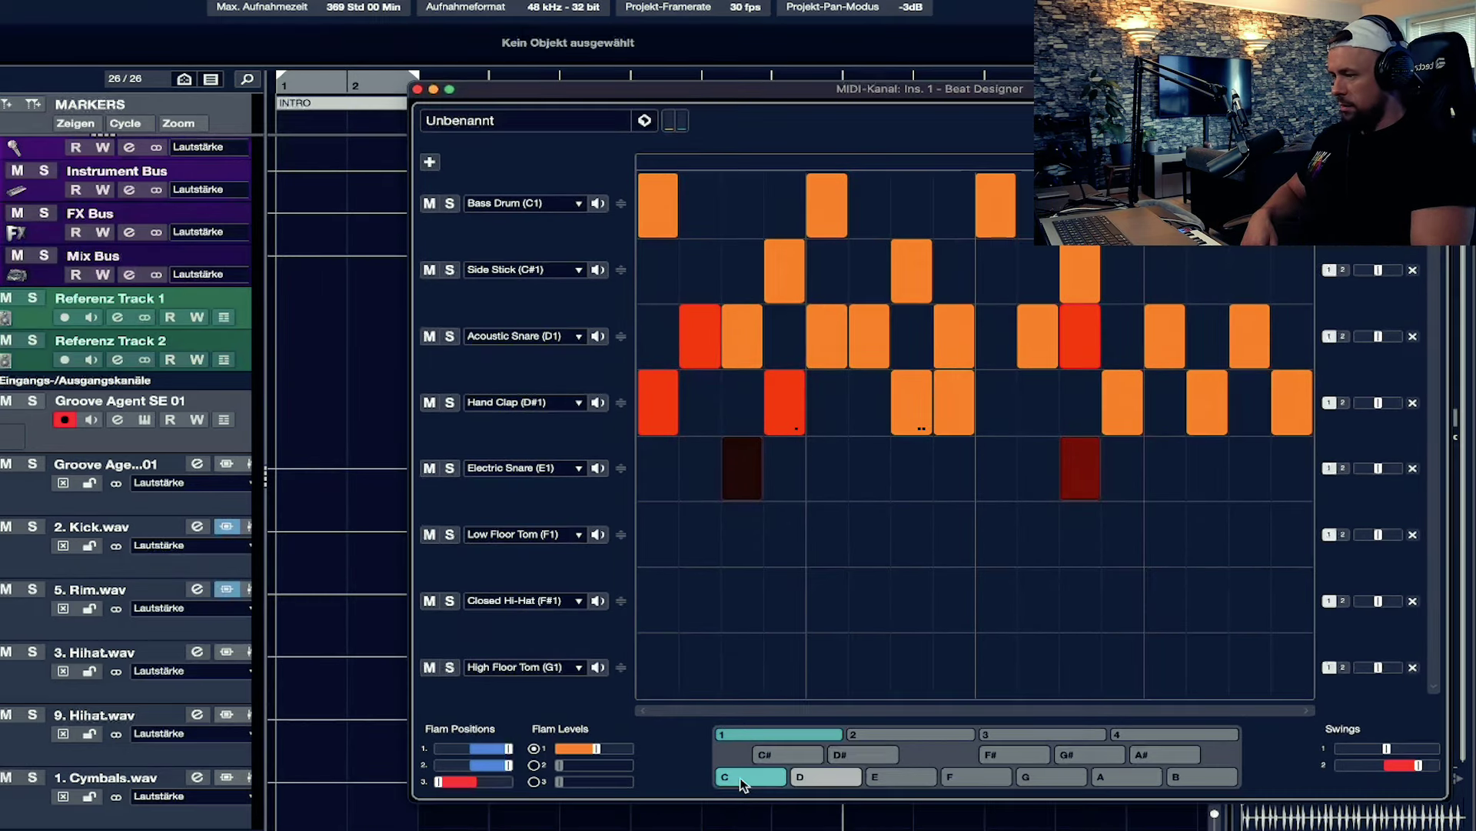
{"action": "left_click", "coordinate": [308, 422]}
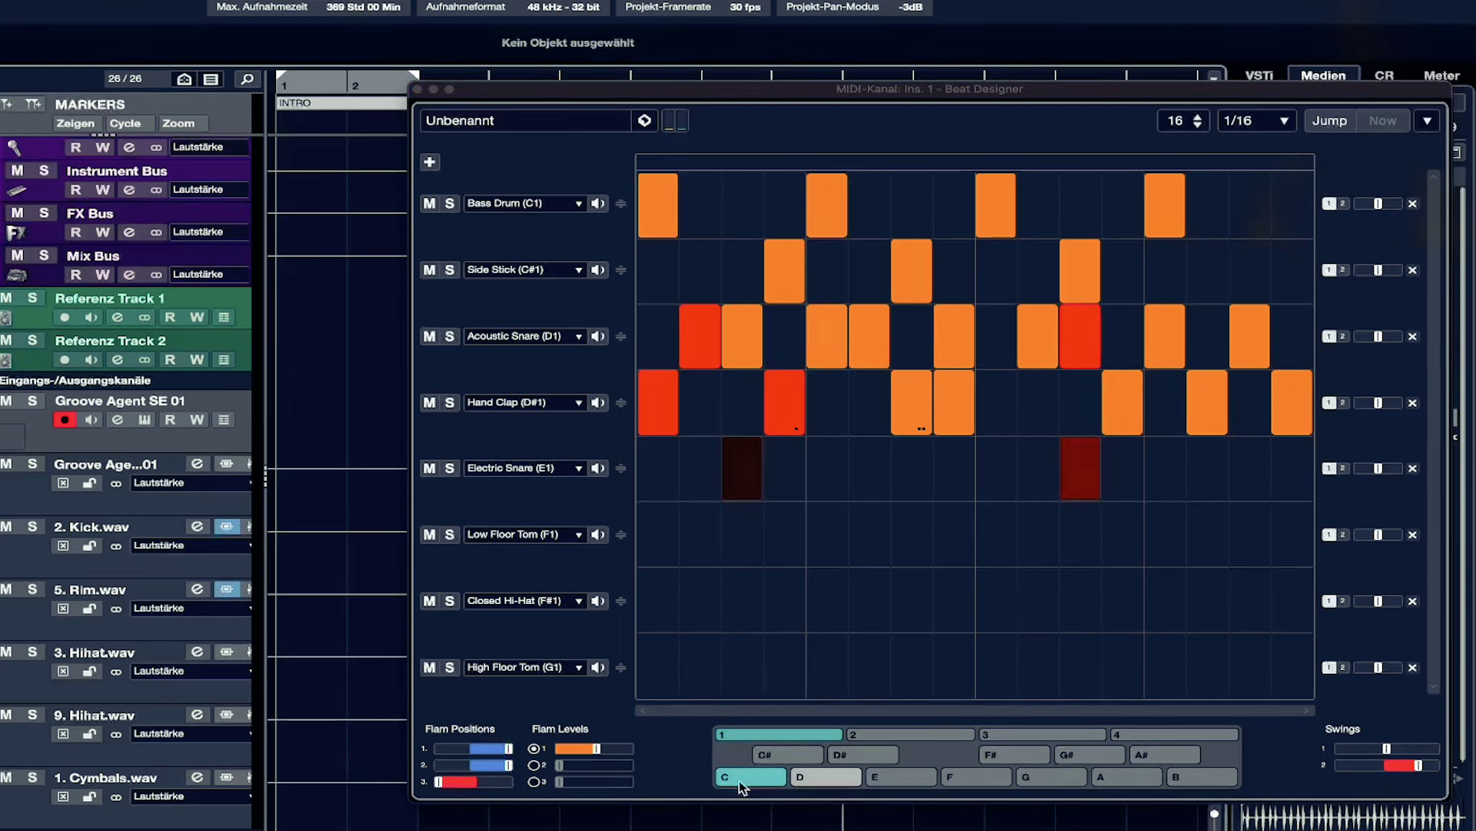
{"action": "left_click", "coordinate": [1331, 126]}
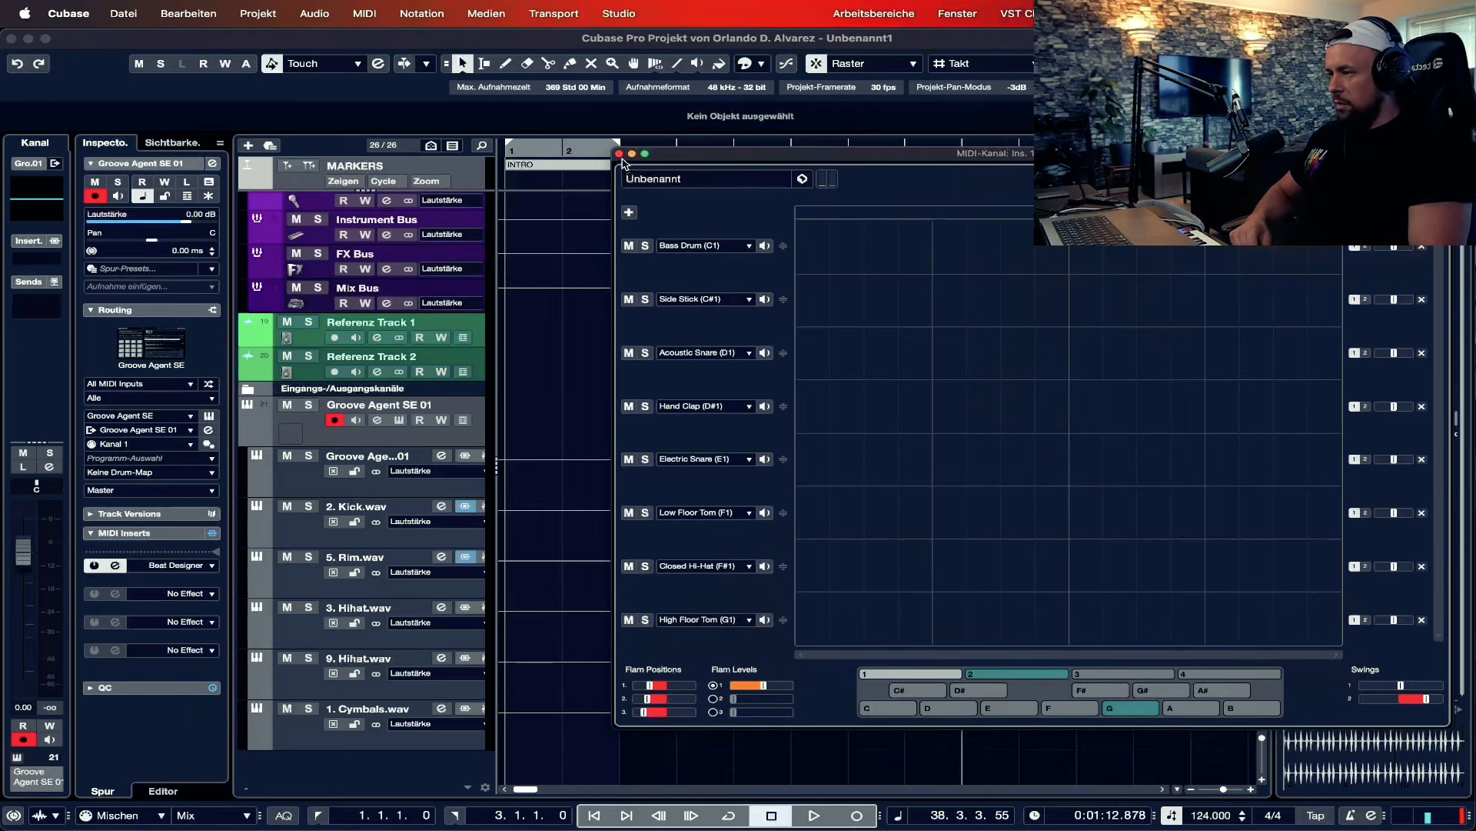
- Set the step resolution of pattern C to 1/8 during playback
{"action": "left_click", "coordinate": [1300, 192]}
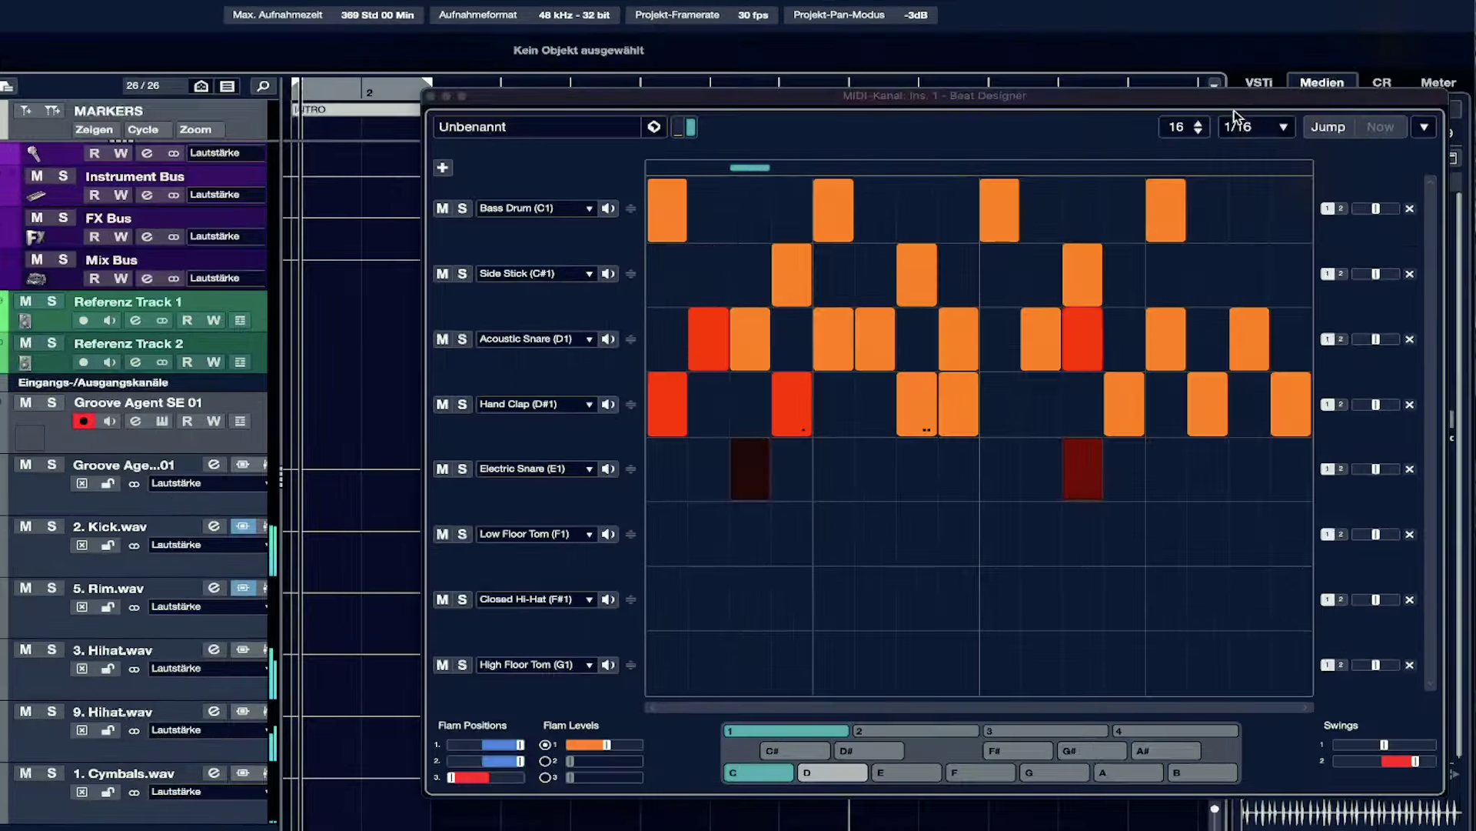
{"action": "left_click", "coordinate": [1258, 86]}
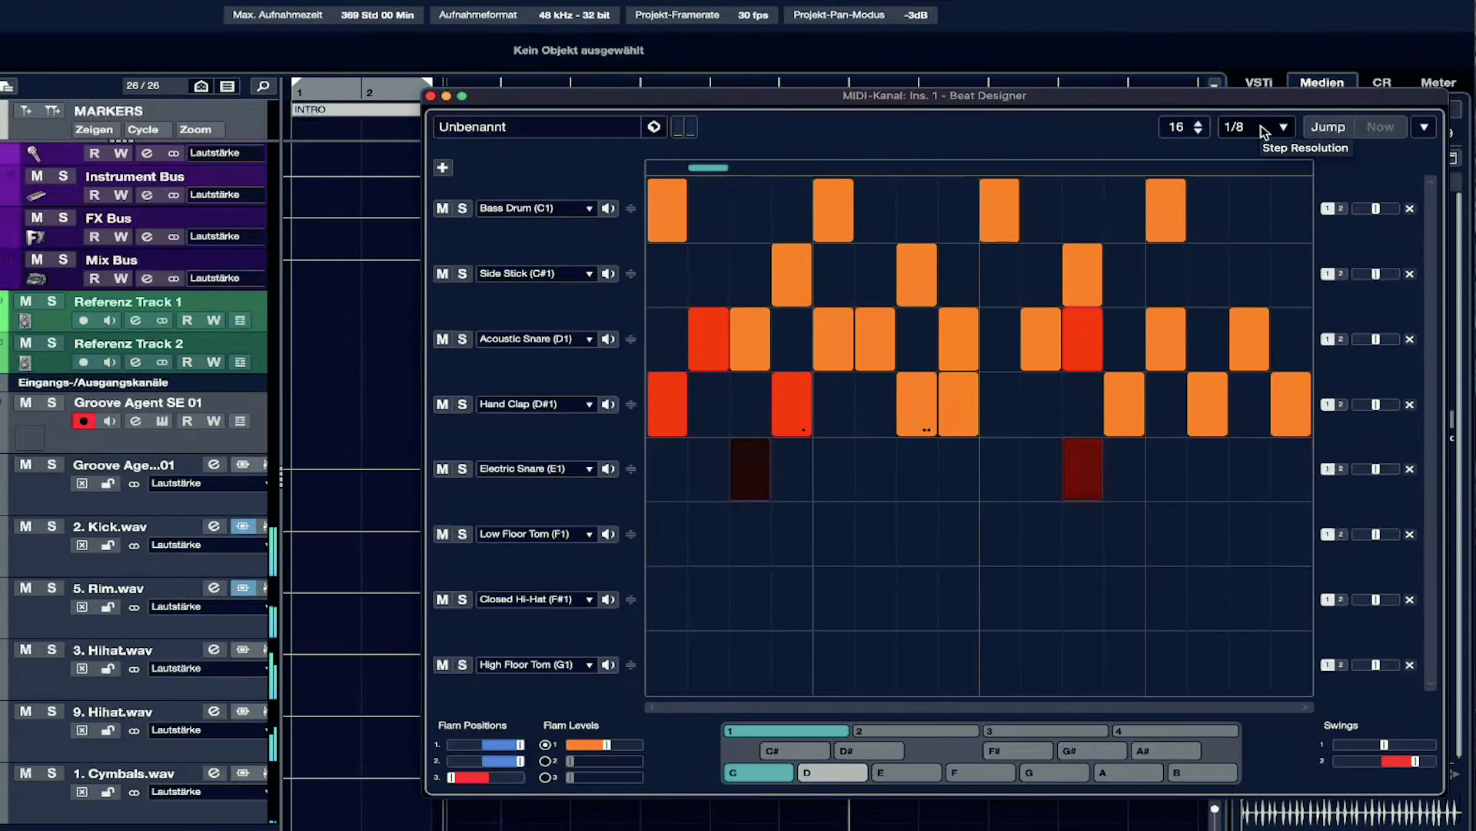
- Try a 1/16 T step resolution for pattern C during playback, and reopen the resolution choices
{"action": "left_click", "coordinate": [1261, 126]}
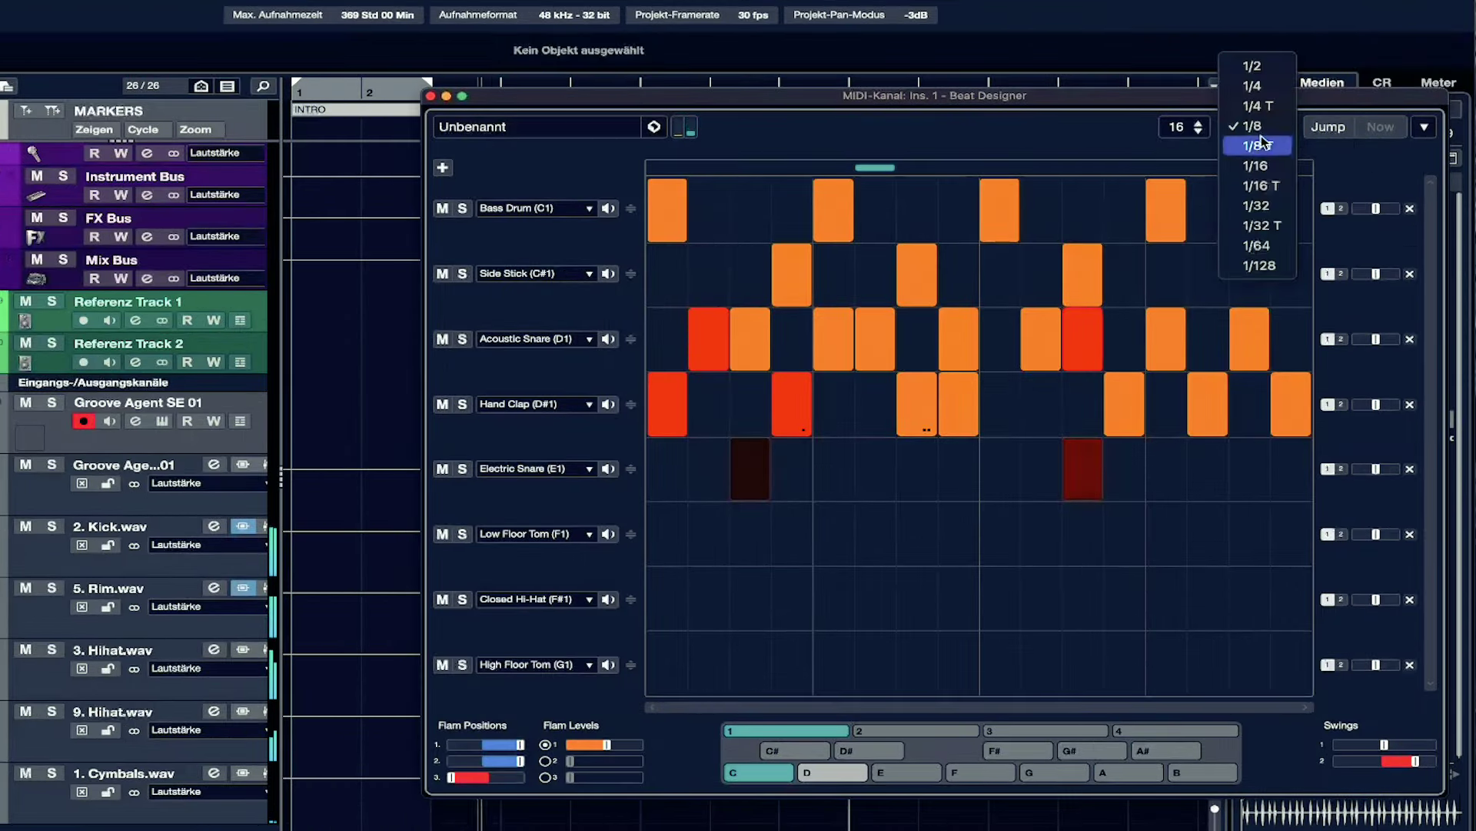
{"action": "left_click", "coordinate": [1265, 184]}
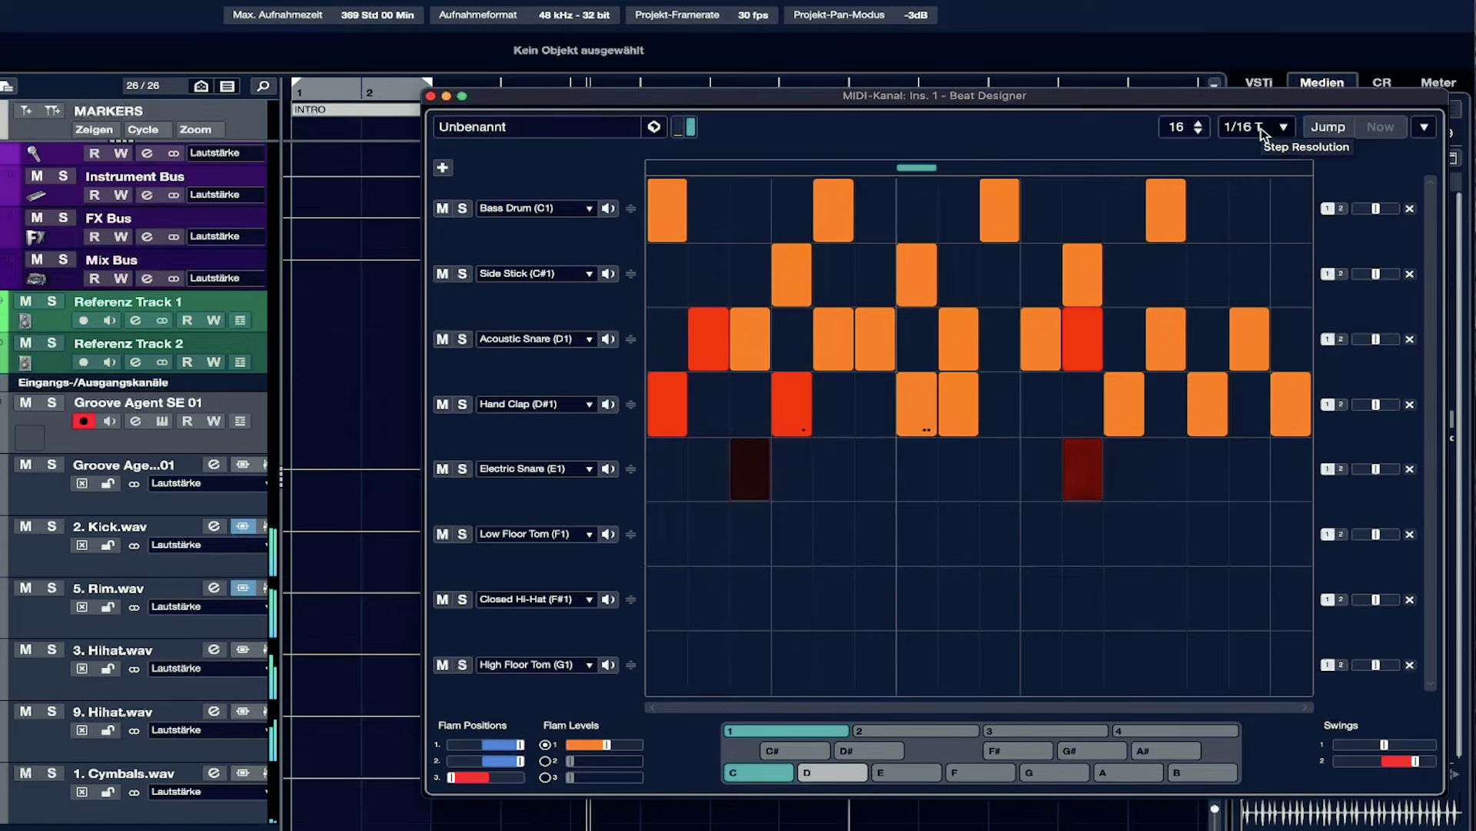
{"action": "left_click", "coordinate": [1262, 130]}
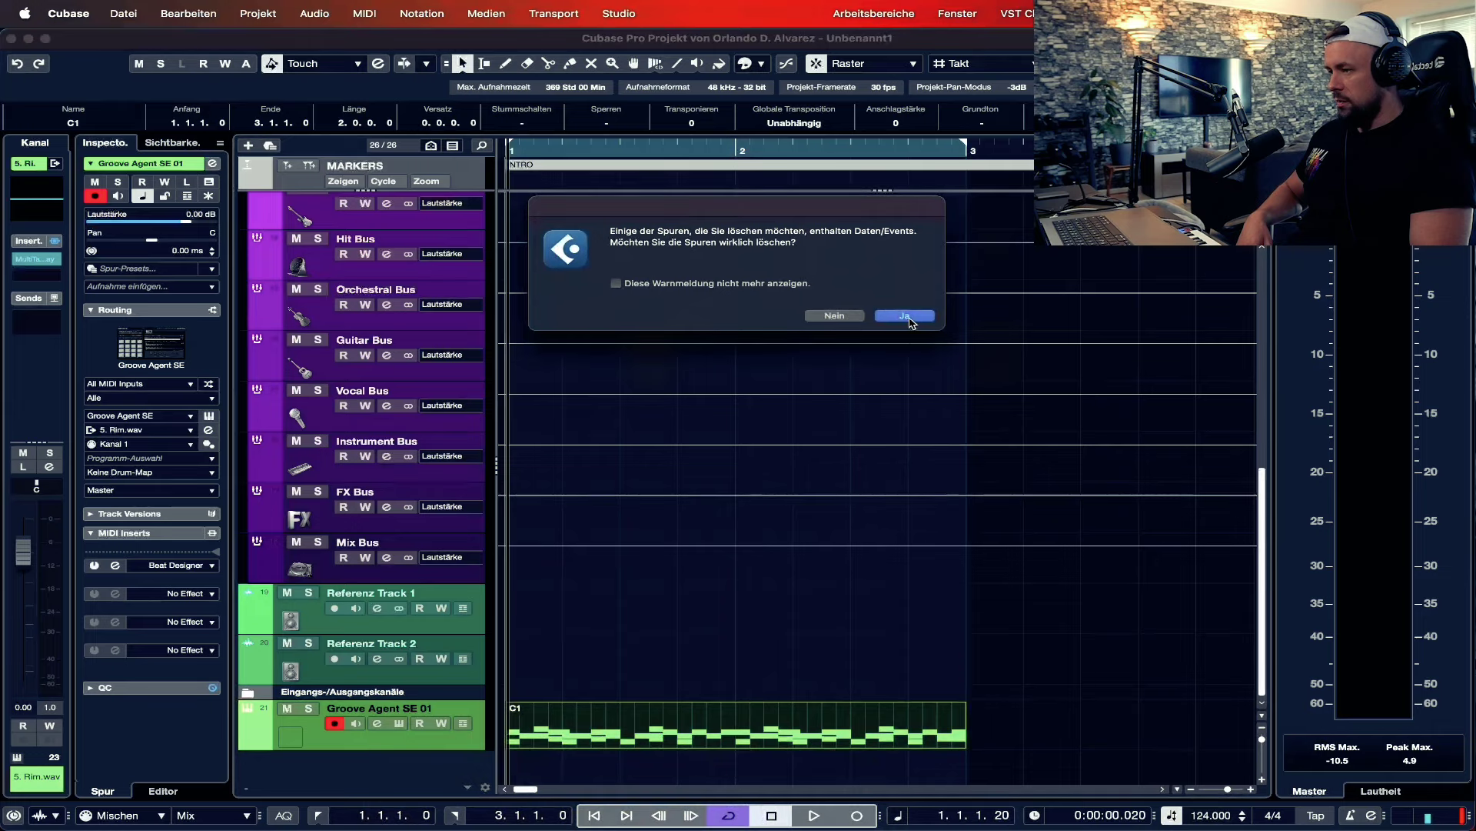
- Delete the Groove Agent SE 01 track with its events, and add one sampler track routed to Master
{"action": "left_click", "coordinate": [905, 316]}
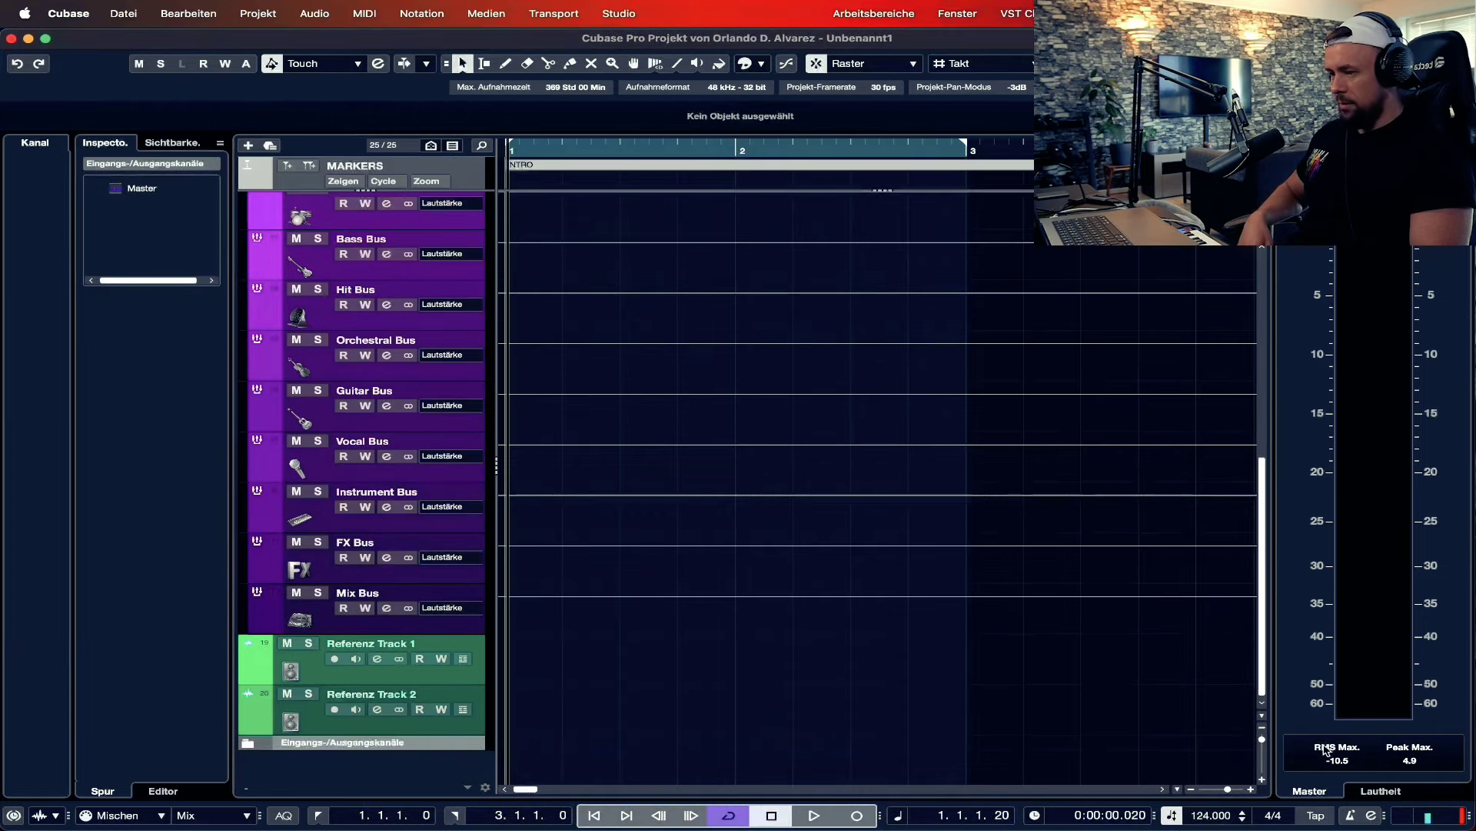
{"action": "right_click", "coordinate": [318, 631]}
{"action": "left_click", "coordinate": [398, 699]}
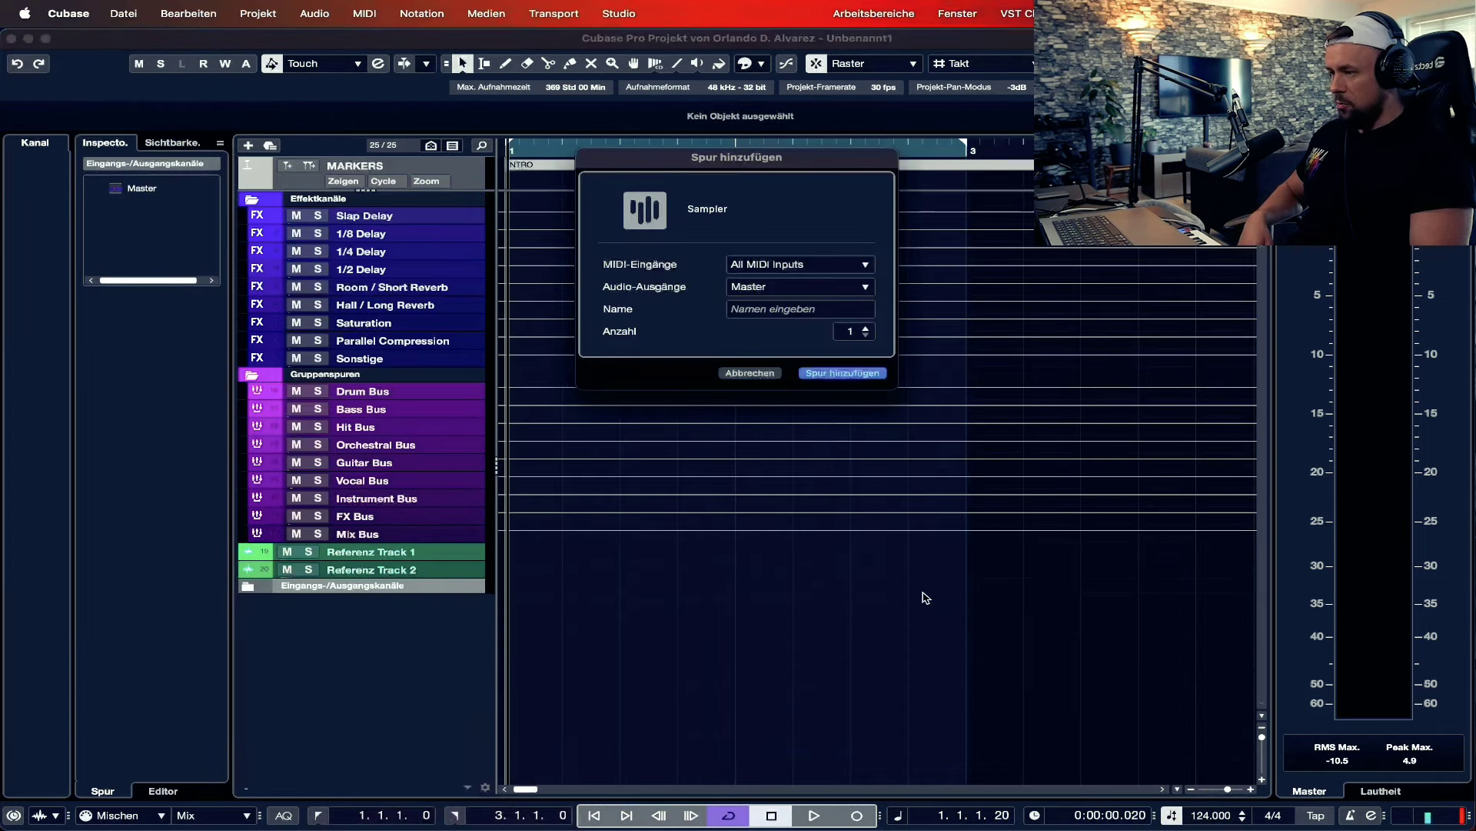
{"action": "left_click", "coordinate": [841, 374]}
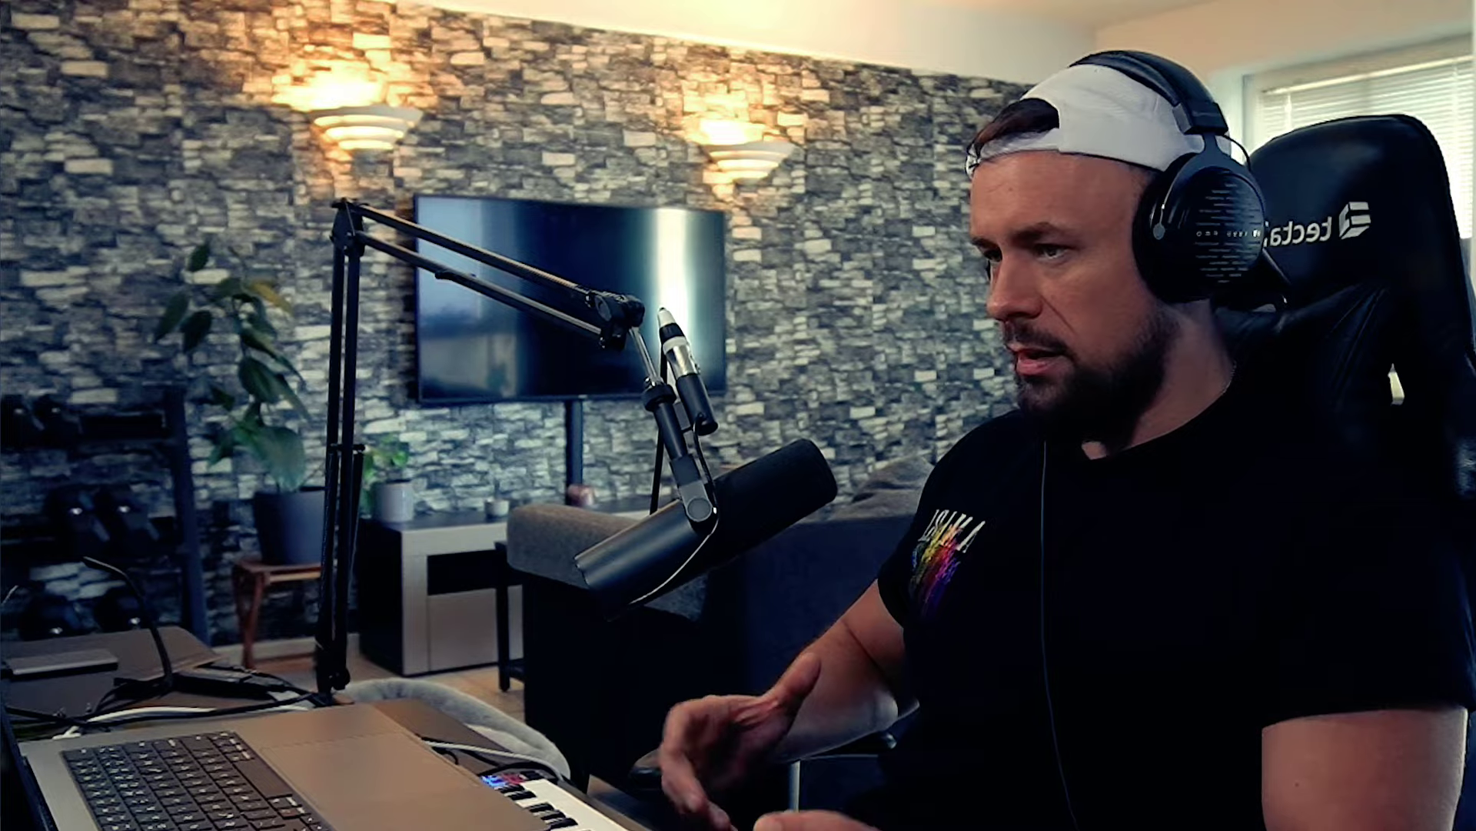
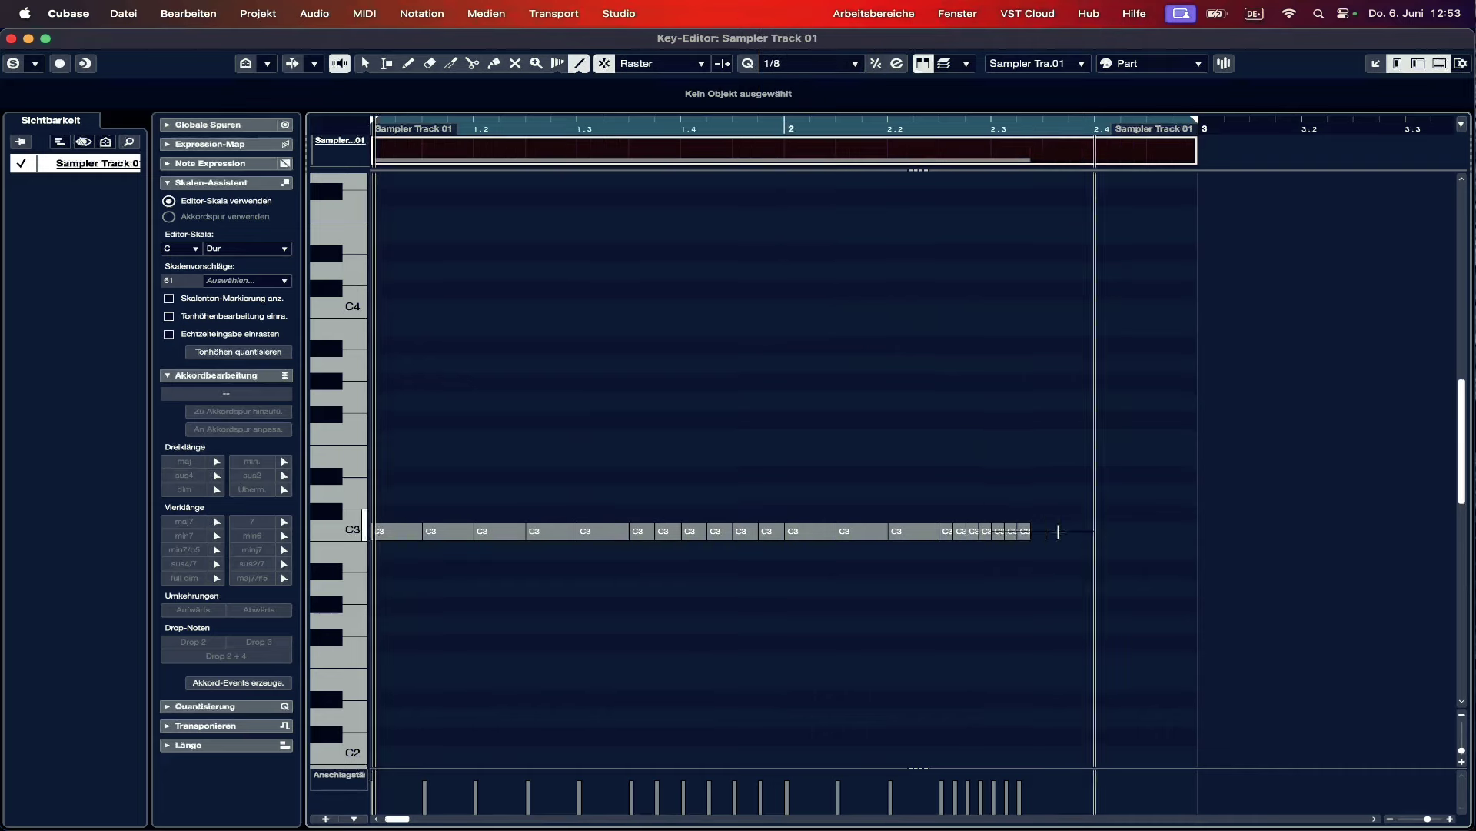
- Draw a burst of 1/128 notes on C3 at the end of the Sampler Track 01 part, and select the burst
{"action": "left_click_drag", "start_coordinate": [1148, 531], "coordinate": [1202, 530]}
{"action": "key", "text": "super+a"}
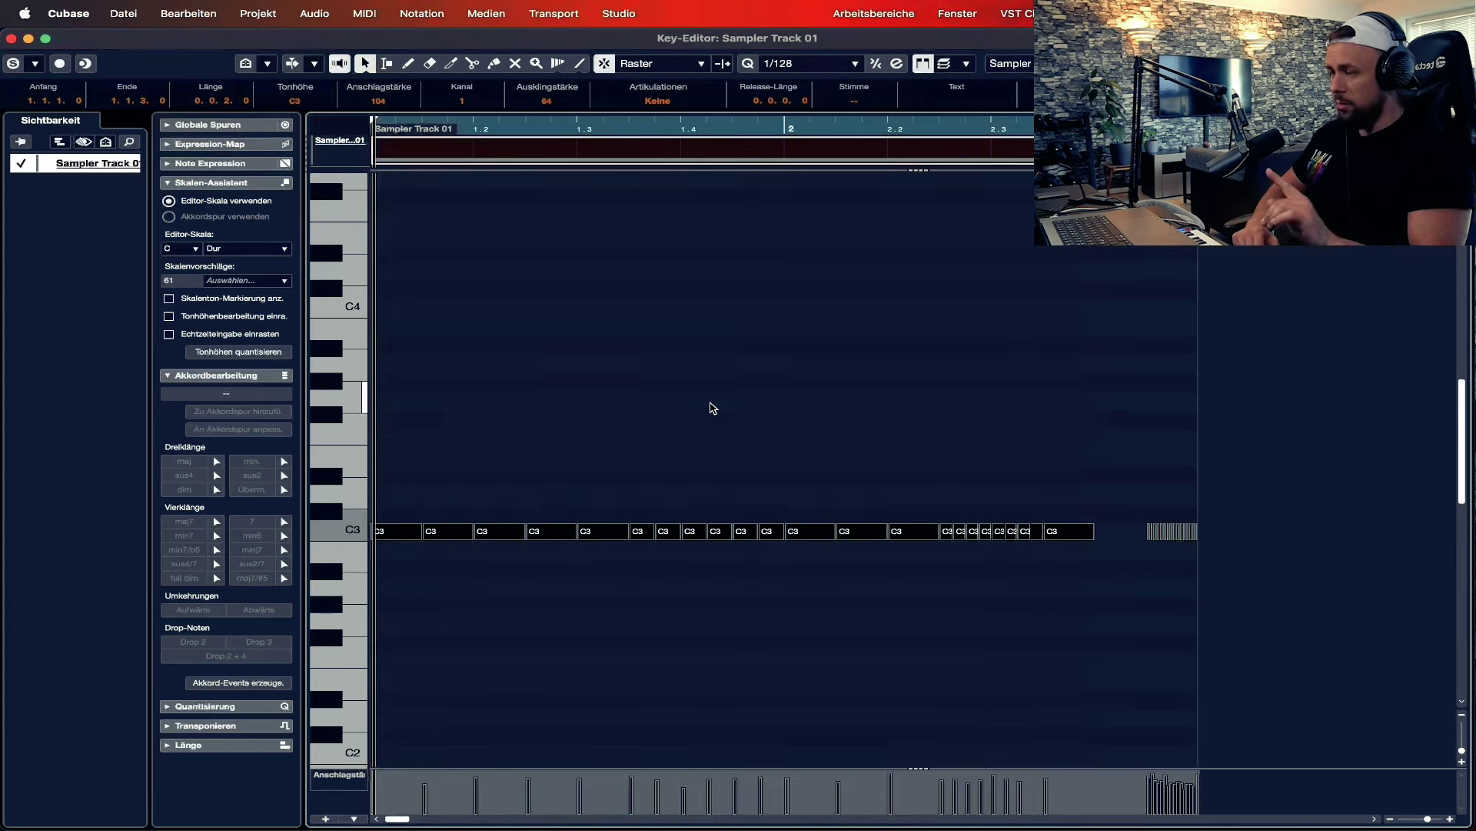
{"action": "left_click_drag", "start_coordinate": [1302, 471], "coordinate": [1127, 585]}
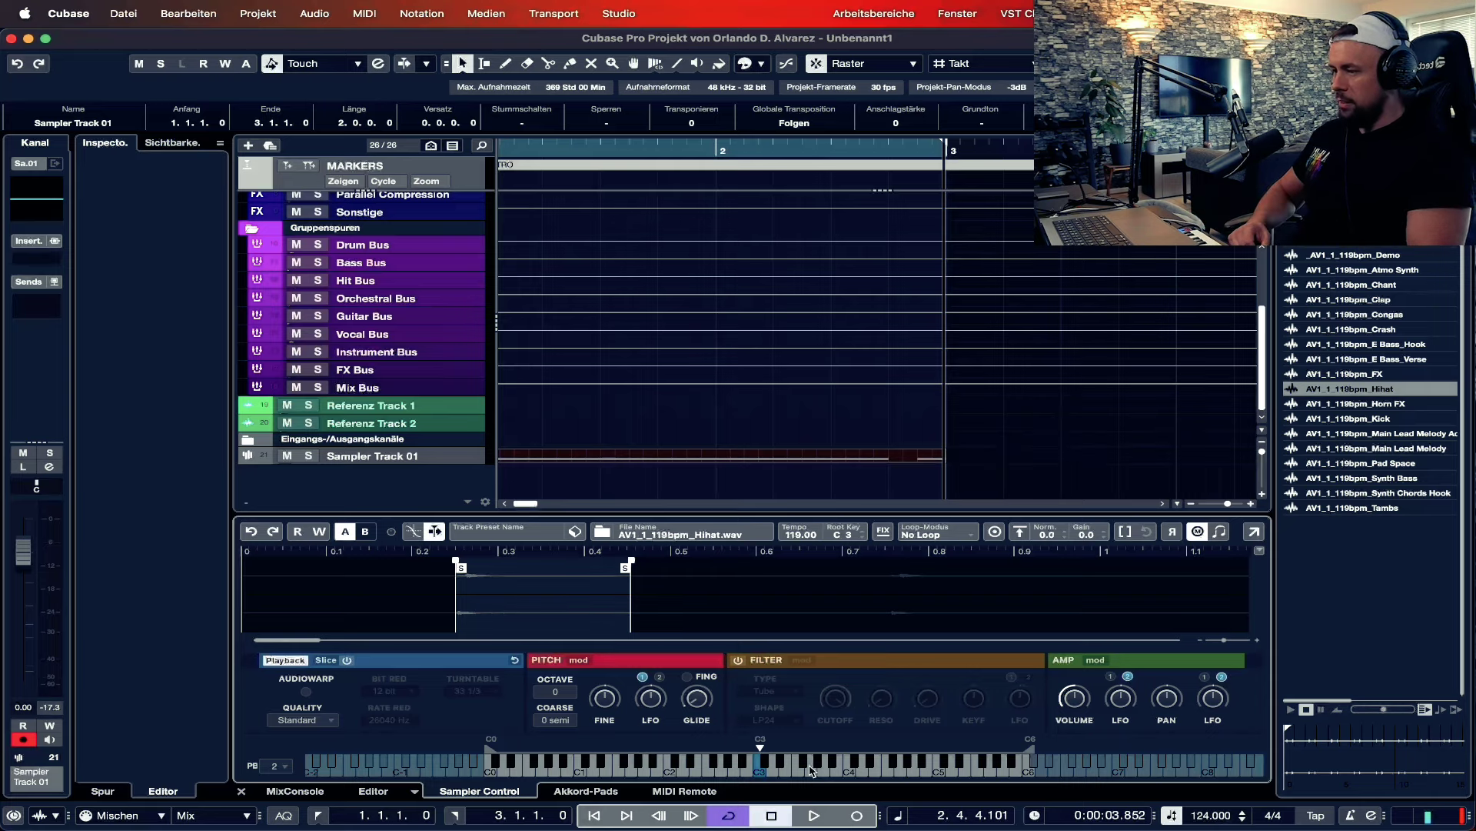
- Enable automation read and write for Sampler Track 01, and record pan automation by moving the amp Pan control during playback
{"action": "left_click", "coordinate": [322, 534]}
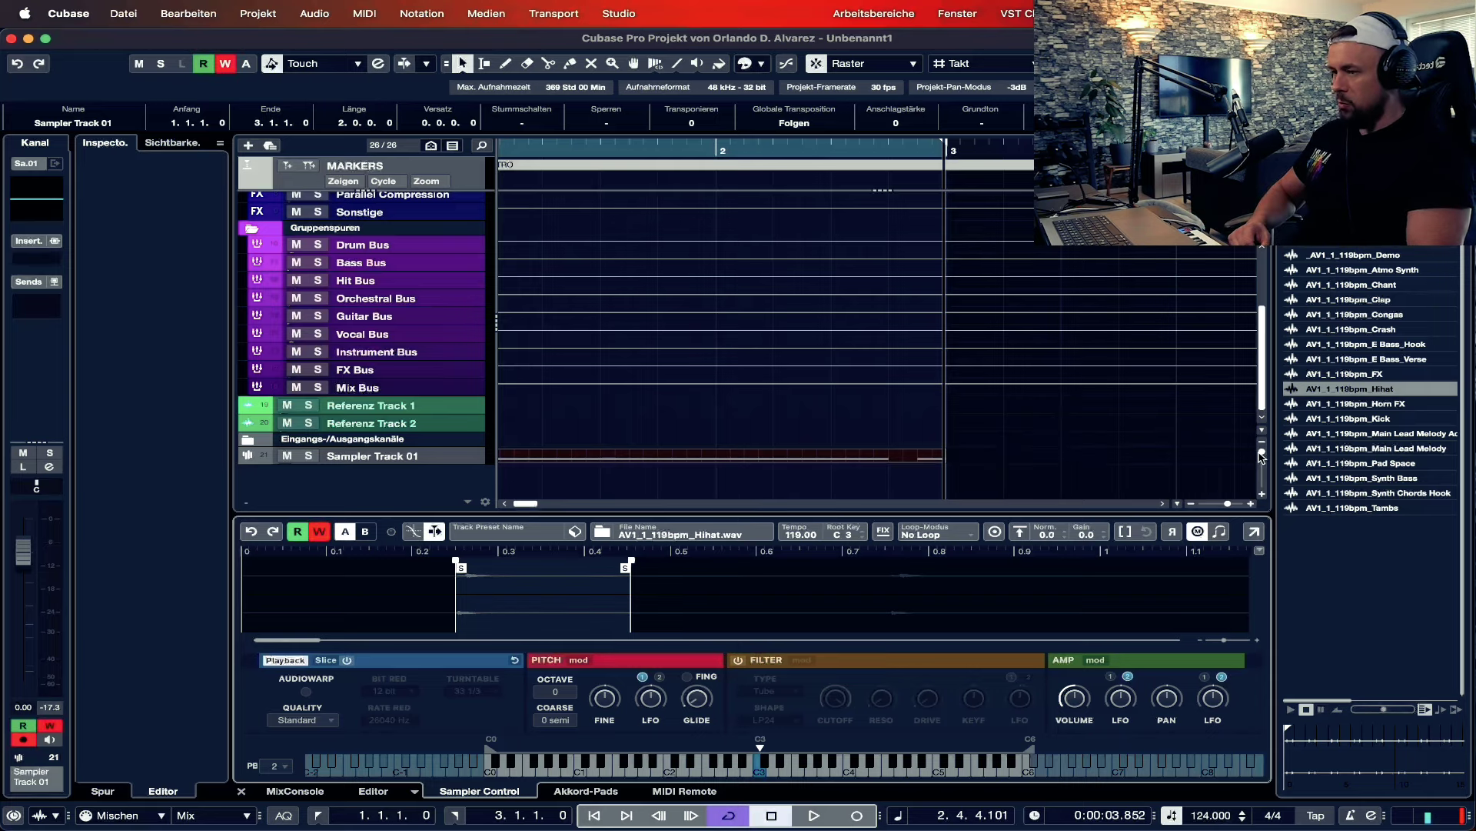
{"action": "left_click_drag", "start_coordinate": [1261, 453], "coordinate": [1261, 456]}
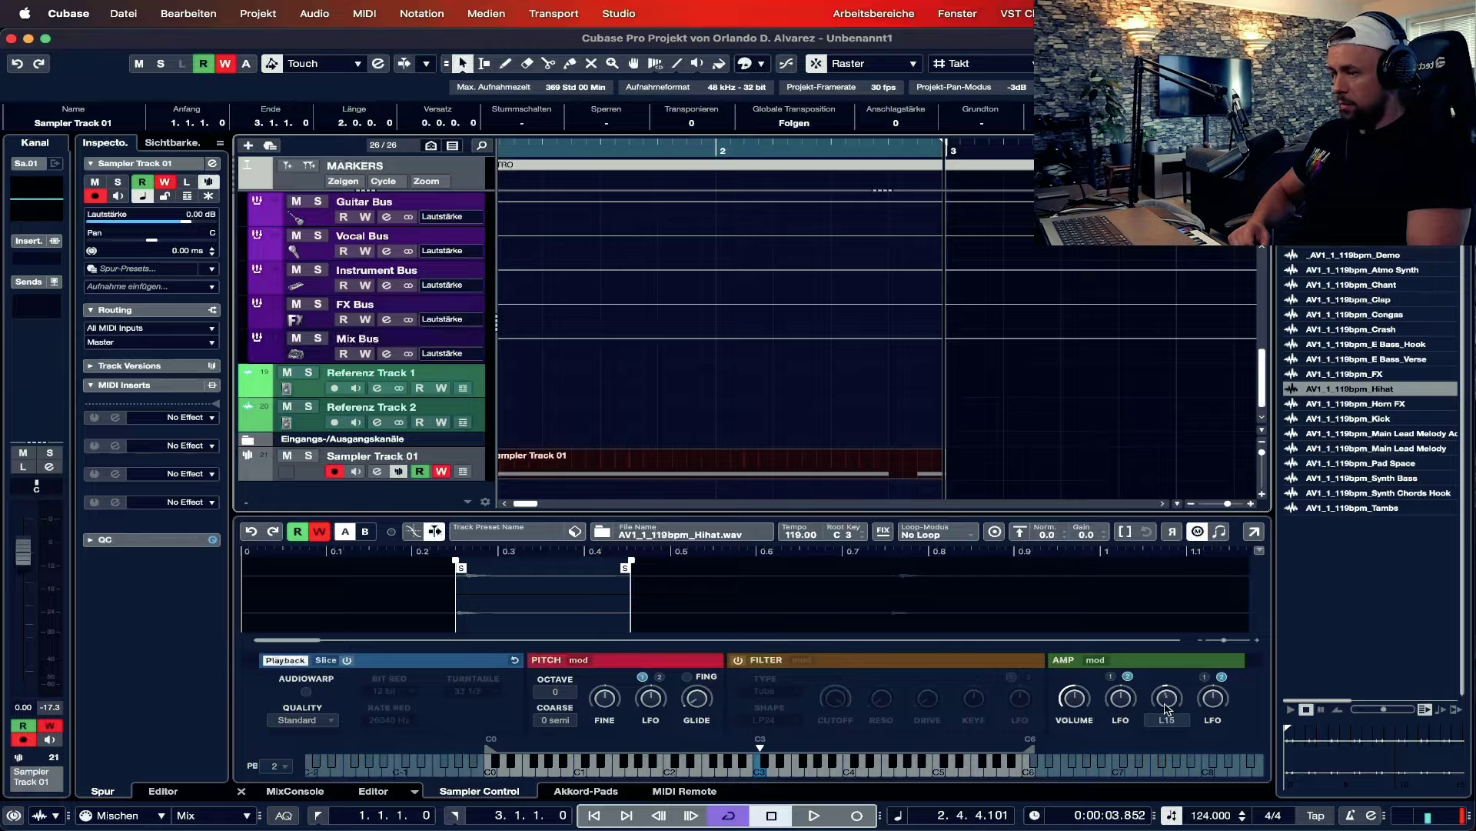
{"action": "left_click", "coordinate": [815, 817]}
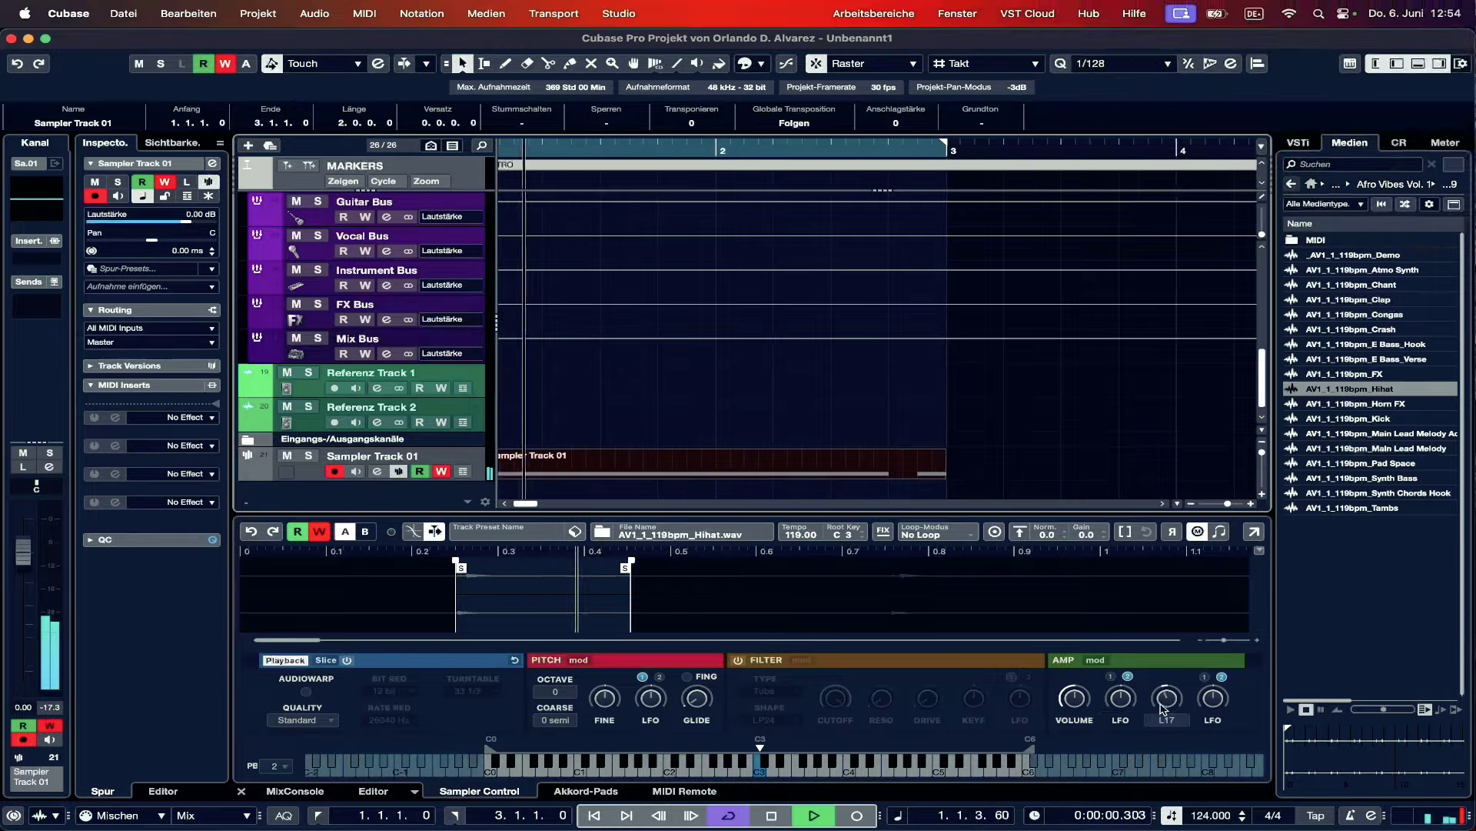
{"action": "left_click_drag", "start_coordinate": [1167, 696], "coordinate": [1204, 737]}
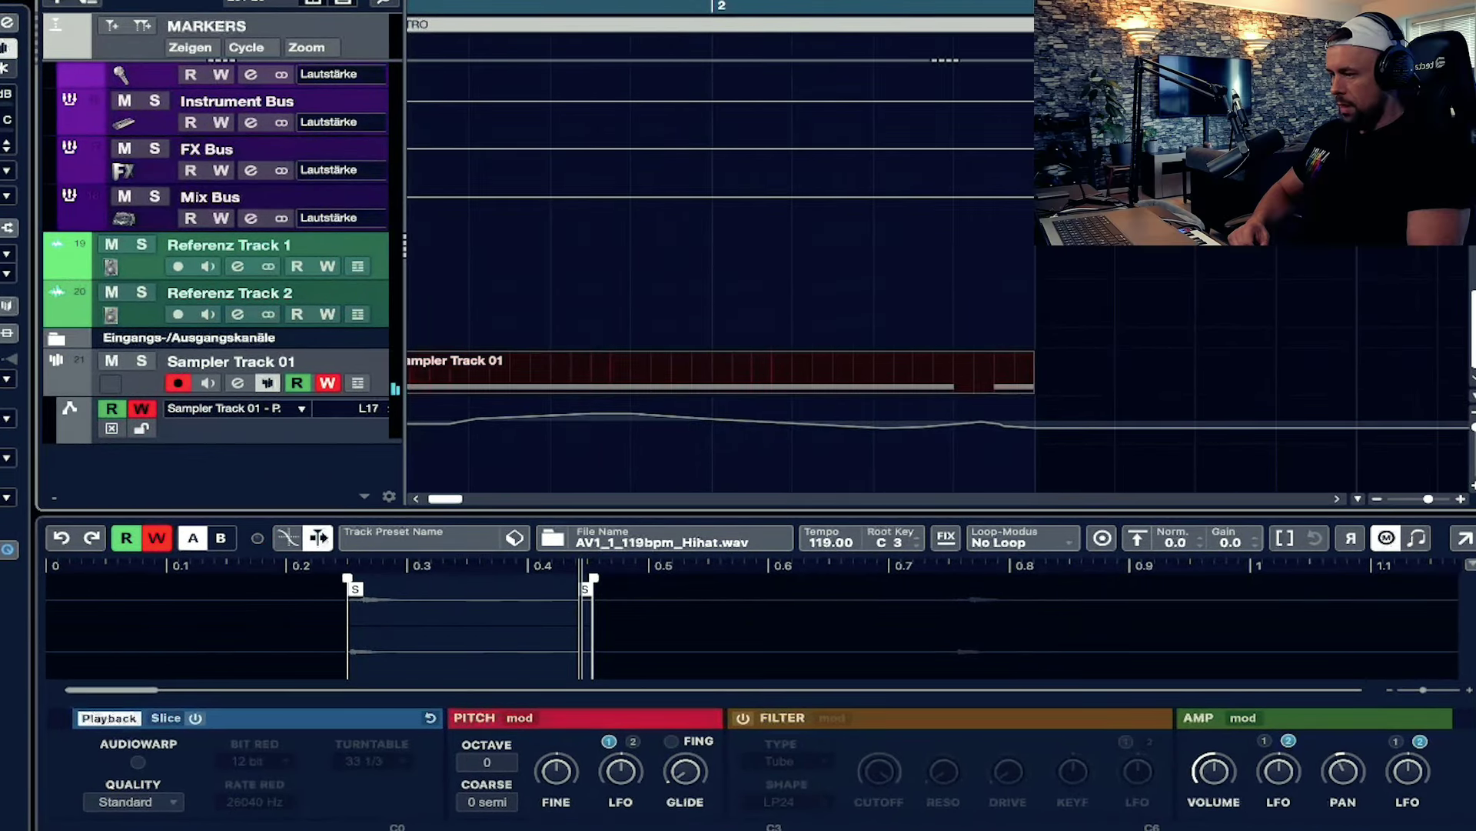
- Turn on the sampler's filter and record Drive automation while the part plays, stopping playback at the end
{"action": "left_click", "coordinate": [742, 719]}
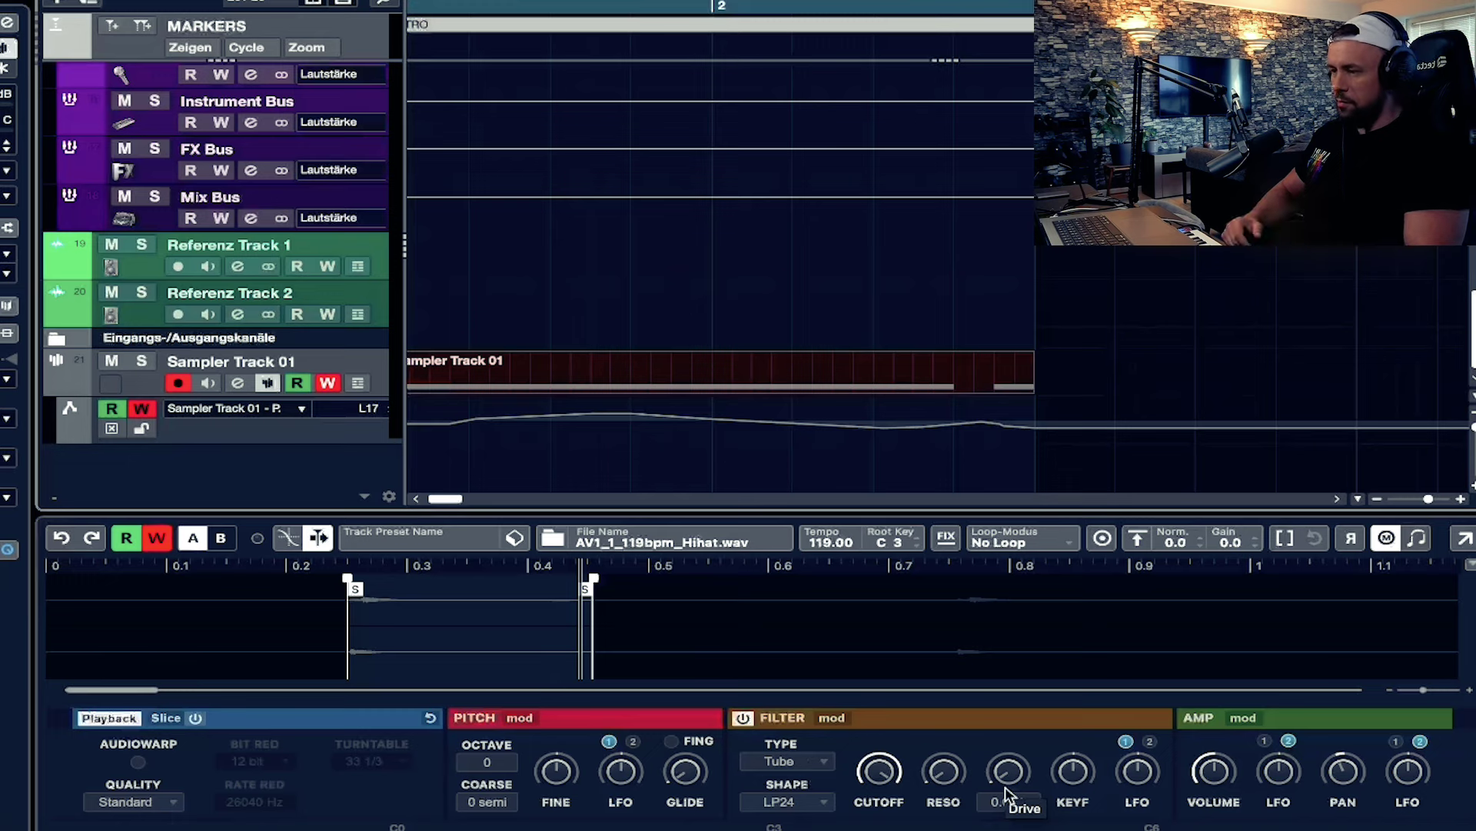
{"action": "key", "text": "space"}
{"action": "left_click_drag", "start_coordinate": [1004, 802], "coordinate": [1015, 589]}
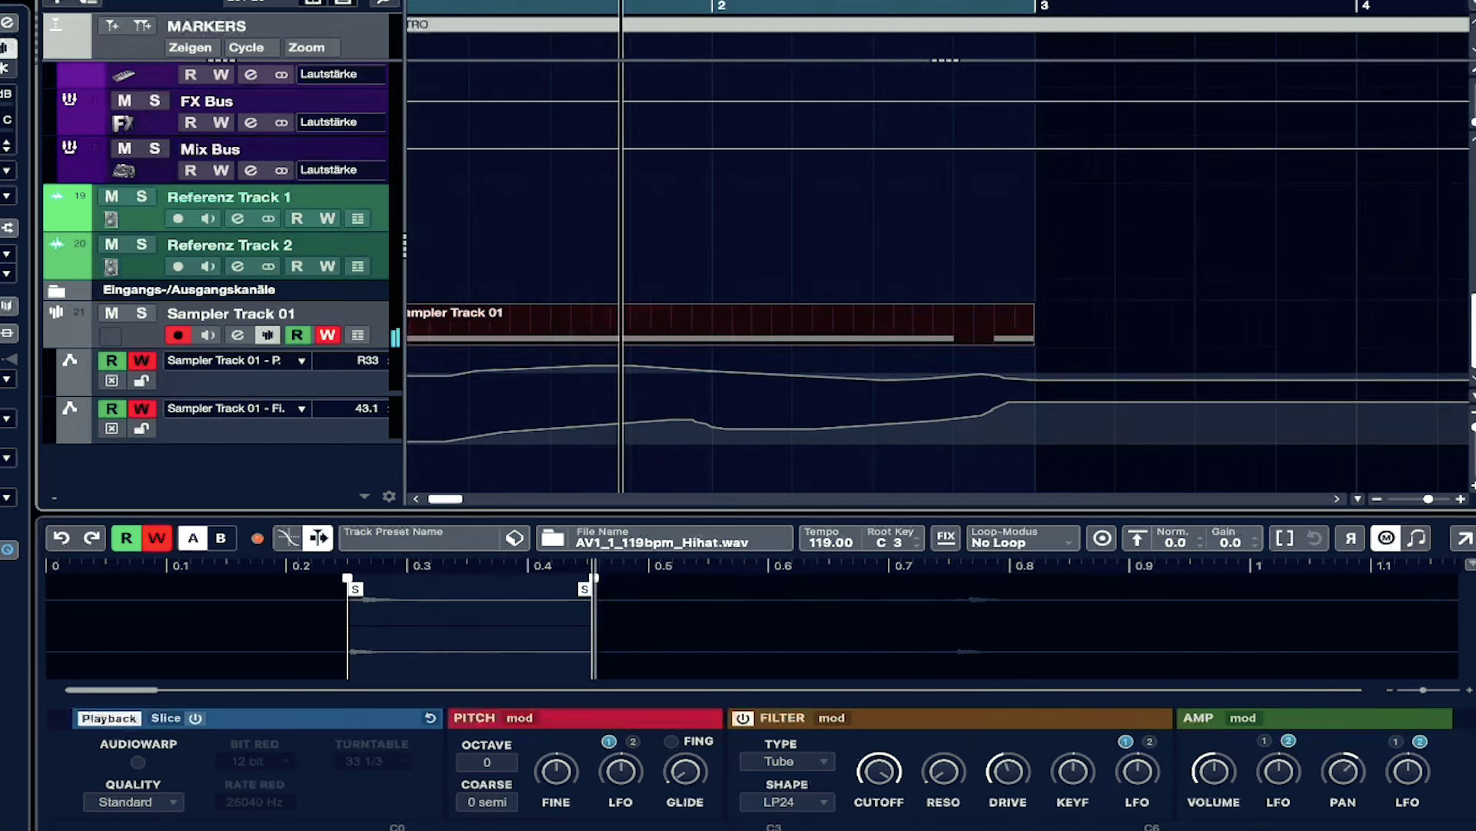
{"action": "key", "text": "space"}
- Open the amp modulation settings and raise the Shape of LFO 1
{"action": "left_click", "coordinate": [1243, 718]}
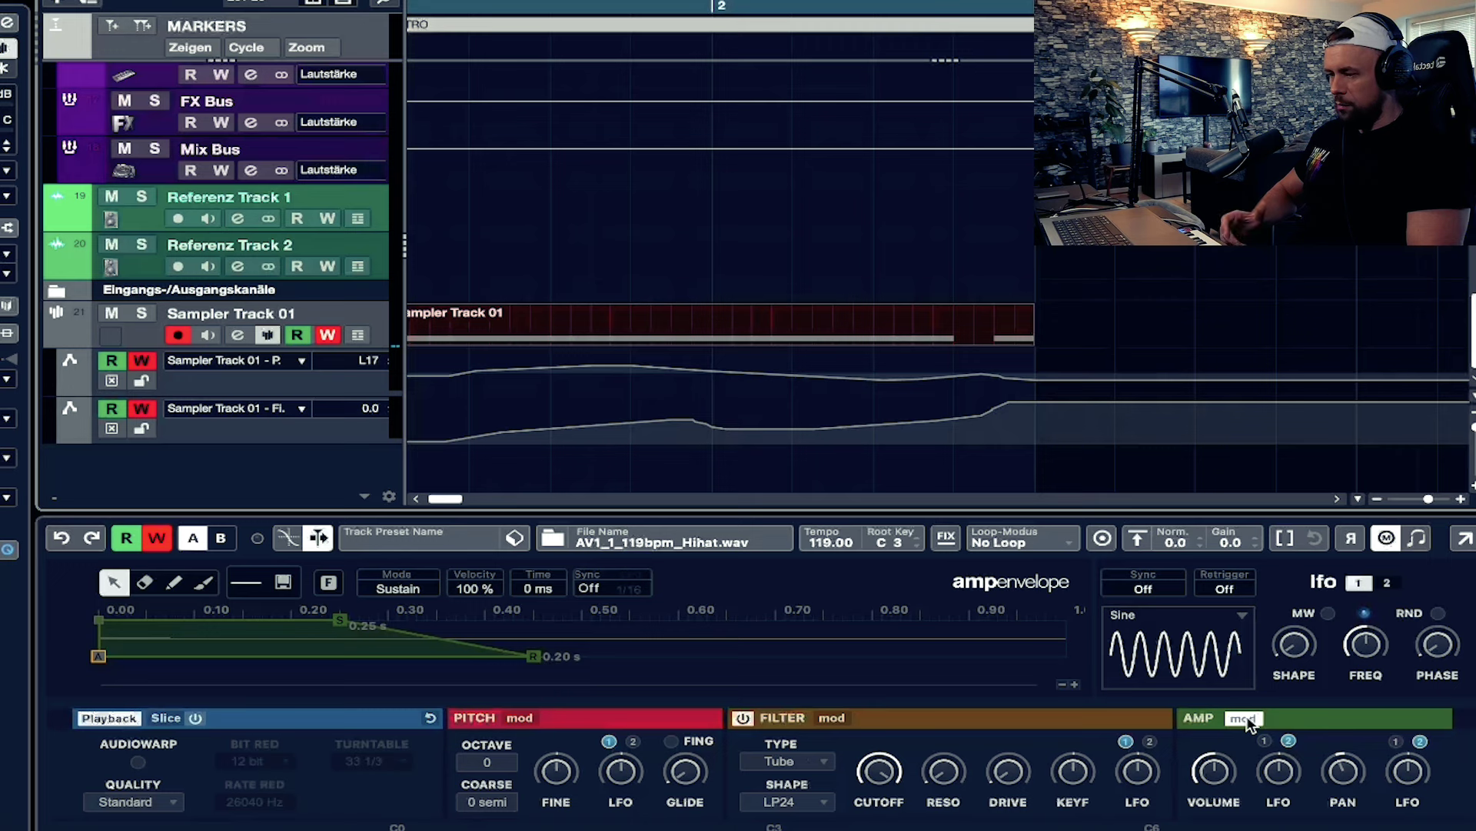
{"action": "mouse_move", "coordinate": [1278, 638]}
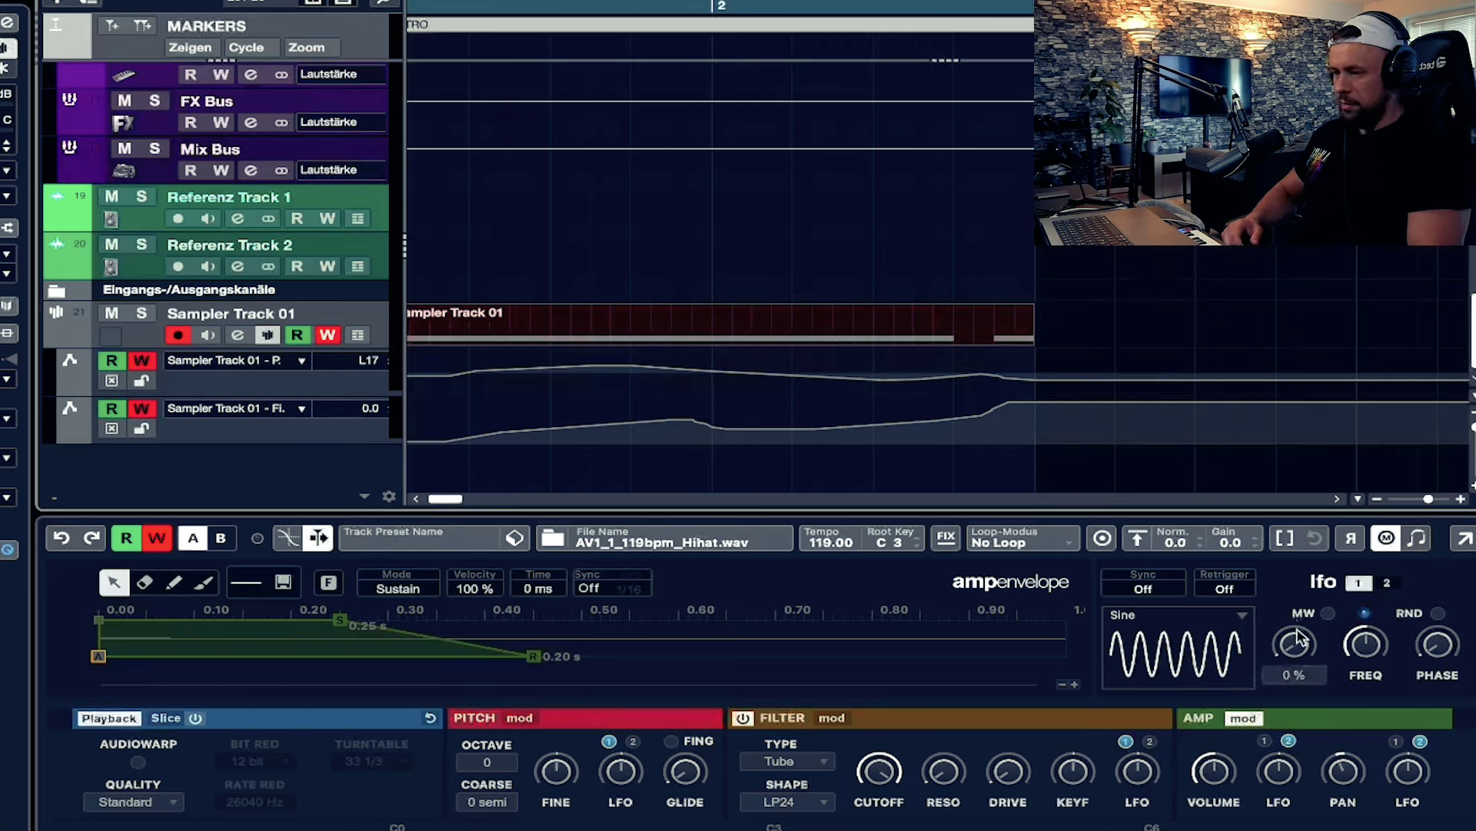
{"action": "mouse_move", "coordinate": [1467, 641]}
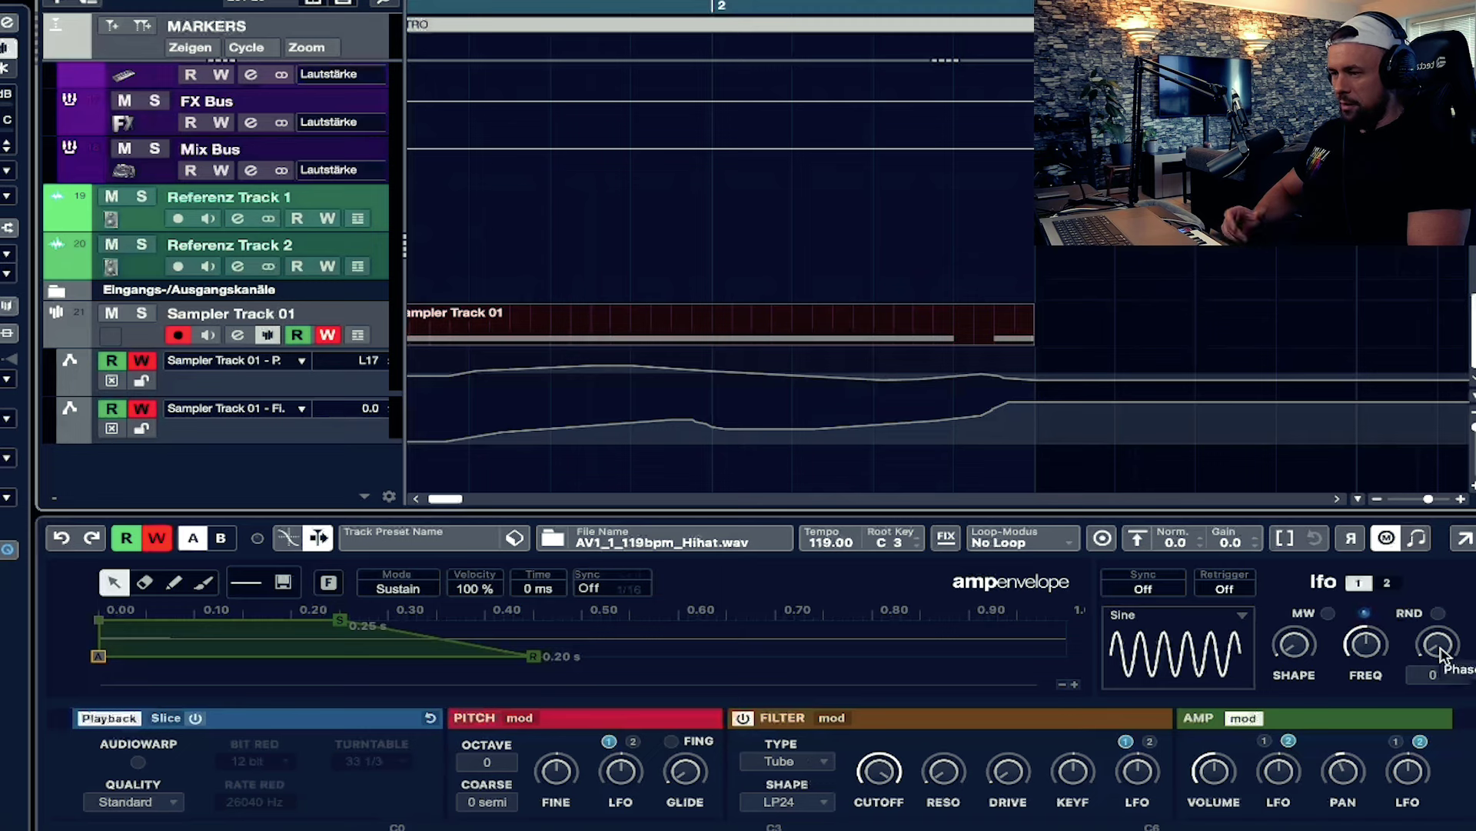
{"action": "left_click_drag", "start_coordinate": [1307, 644], "coordinate": [1317, 610]}
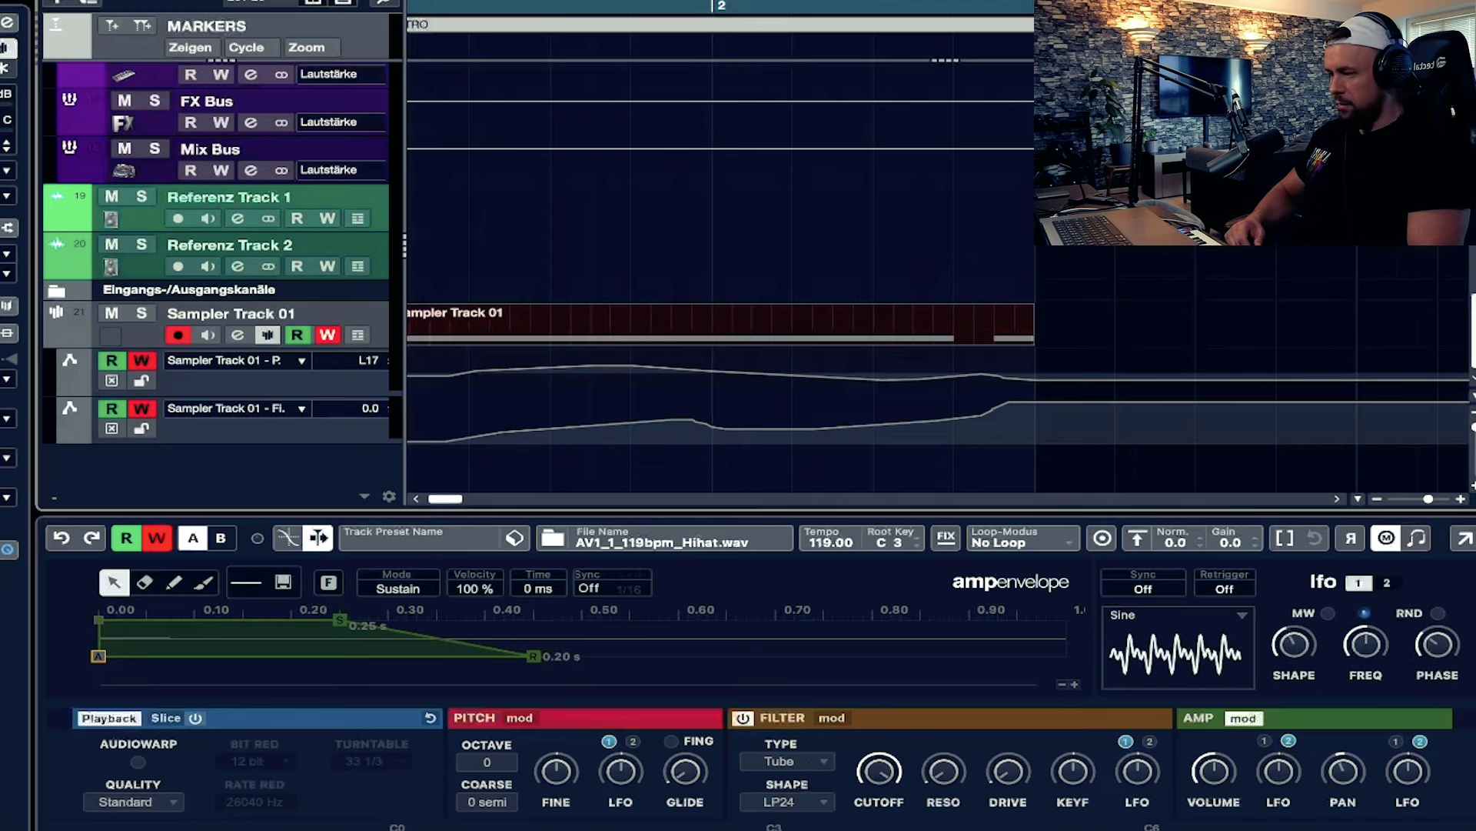
- Record automation for LFO 1's Shape and Phase and for the filter Cutoff during playback, and stop playback
{"action": "key", "text": "space"}
{"action": "left_click_drag", "start_coordinate": [1286, 656], "coordinate": [1320, 588]}
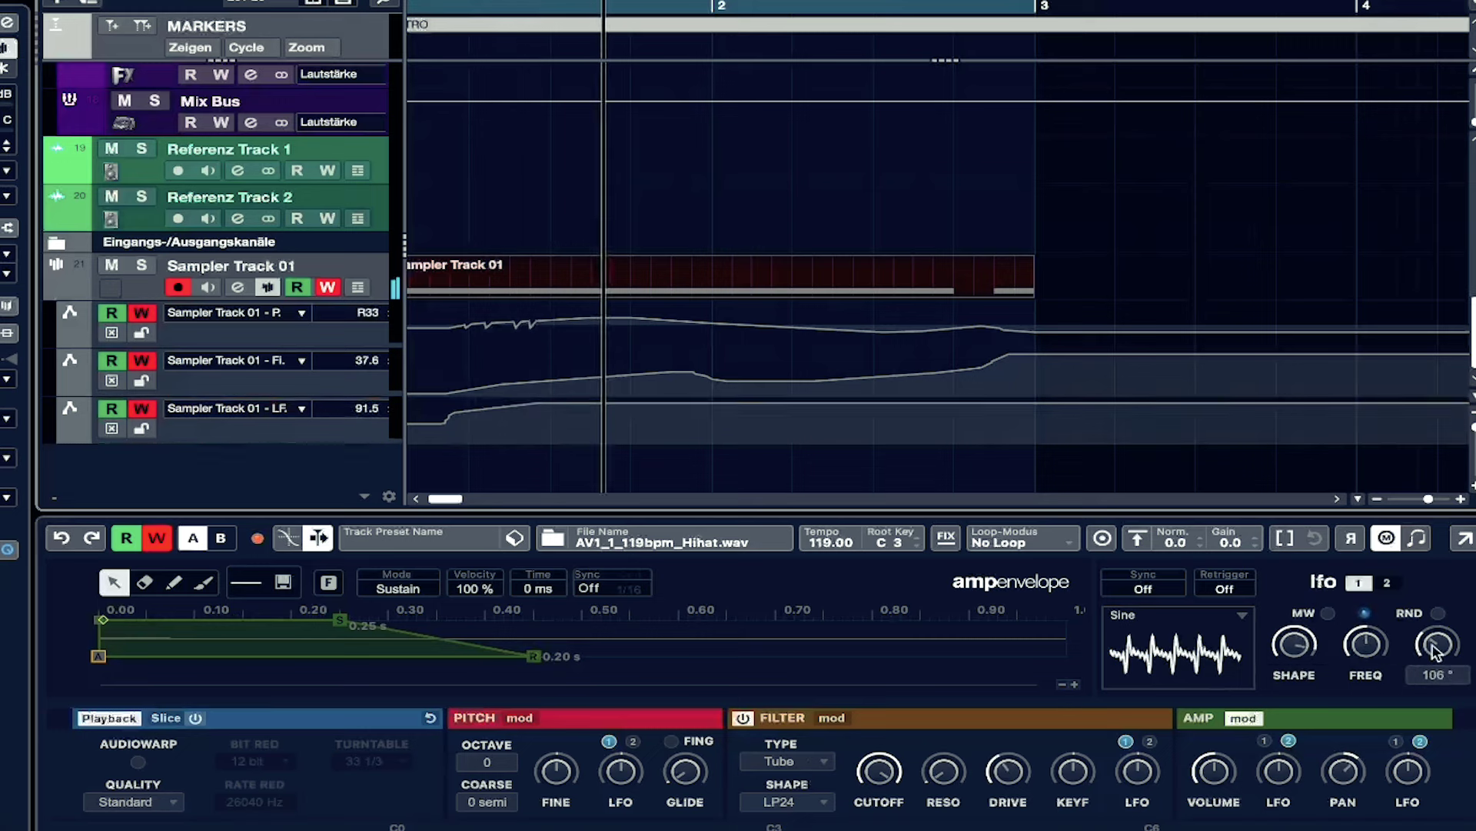
{"action": "mouse_move", "coordinate": [1435, 649]}
{"action": "left_mouse_down"}
{"action": "mouse_move", "coordinate": [1453, 598]}
{"action": "mouse_move", "coordinate": [1453, 626]}
{"action": "left_mouse_up"}
{"action": "left_click_drag", "start_coordinate": [1295, 644], "coordinate": [1269, 757]}
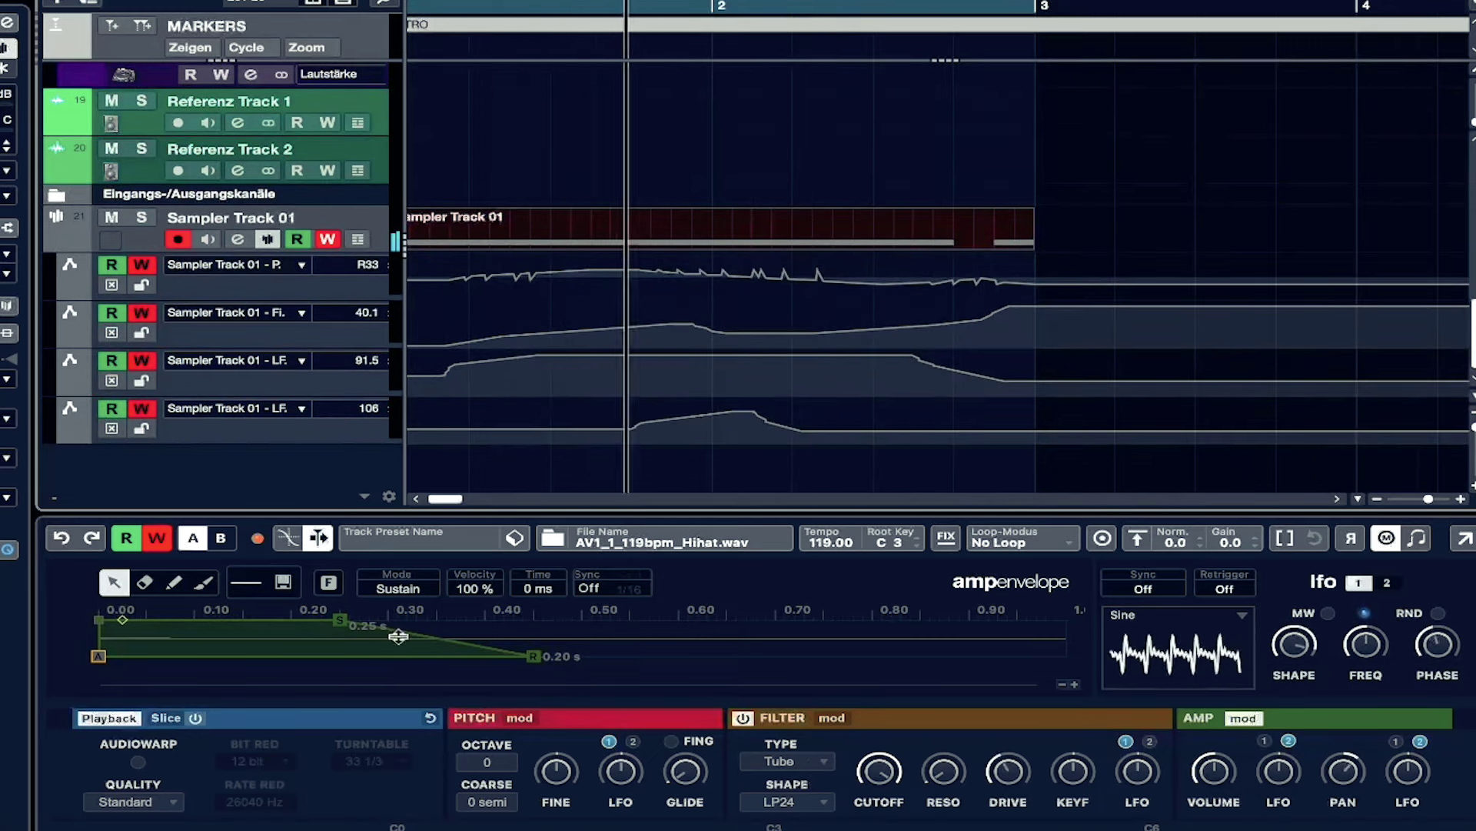
{"action": "left_click_drag", "start_coordinate": [879, 769], "coordinate": [870, 825]}
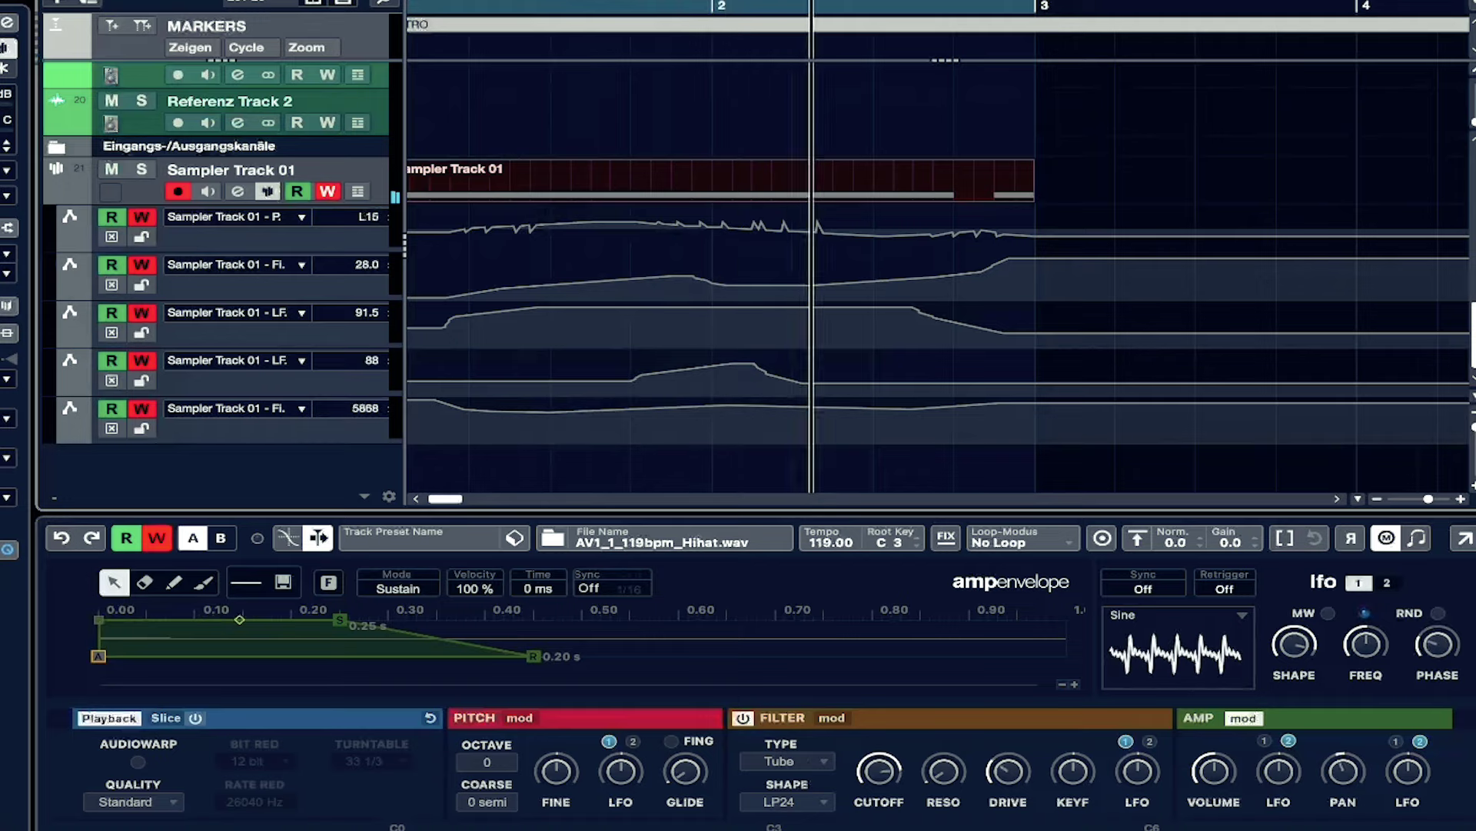
{"action": "left_click", "coordinate": [773, 817]}
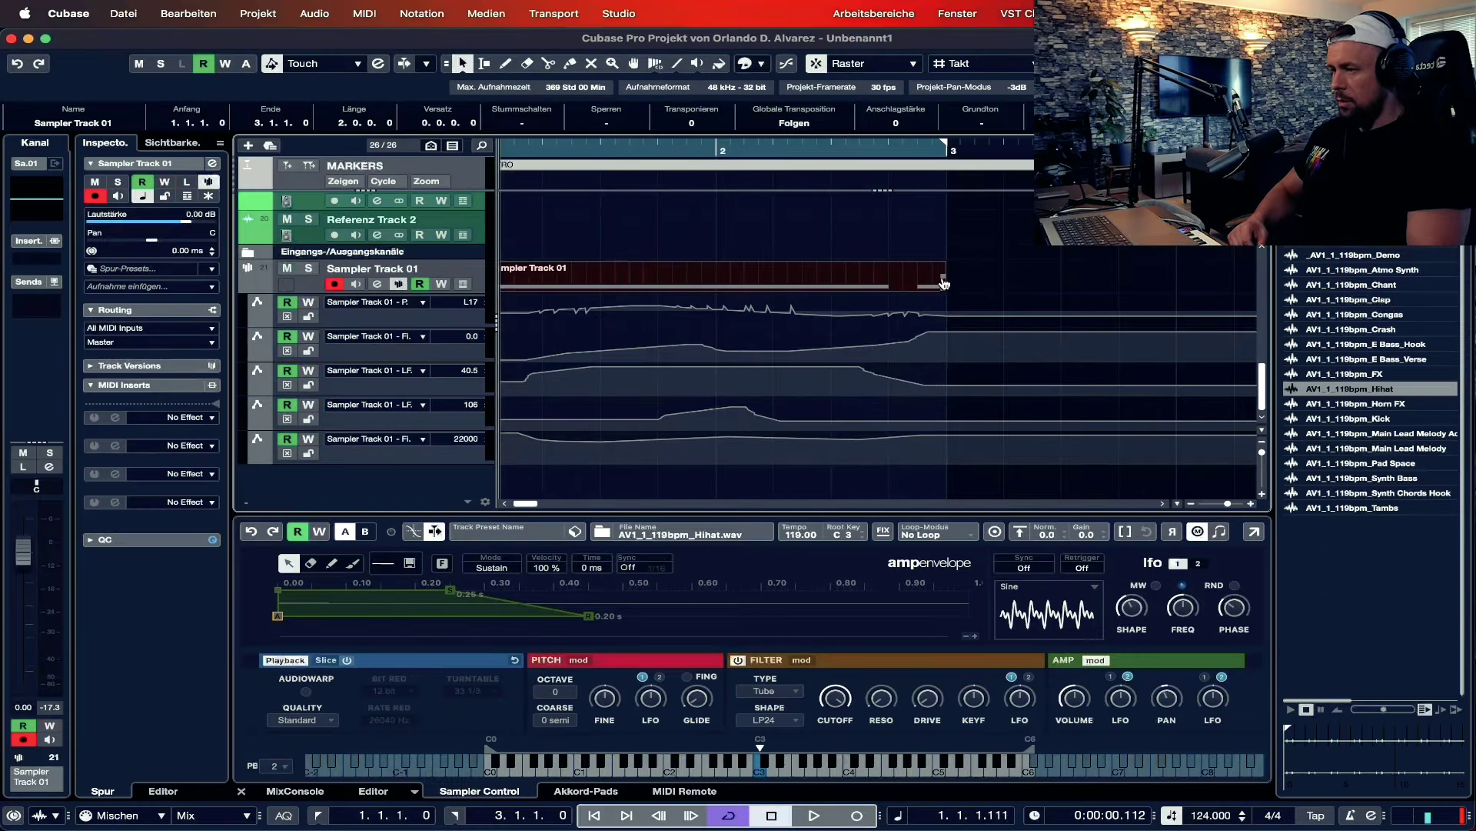
- Duplicate the Sampler Track 01 part with its automation to bar 3, and toggle the Automation folgt Events option
{"action": "key", "text": "super+d"}
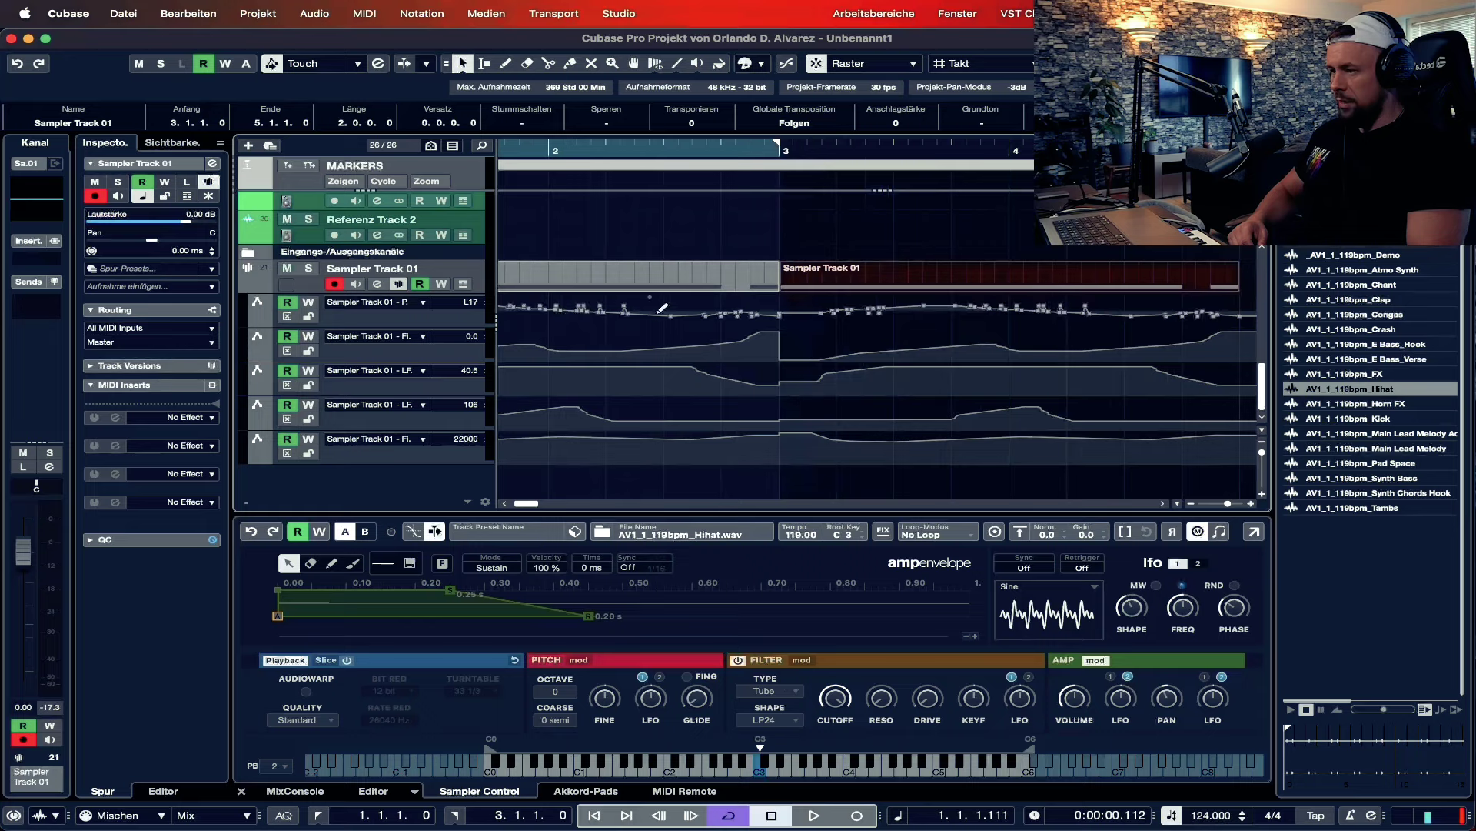
{"action": "left_click_drag", "start_coordinate": [1229, 505], "coordinate": [1223, 505]}
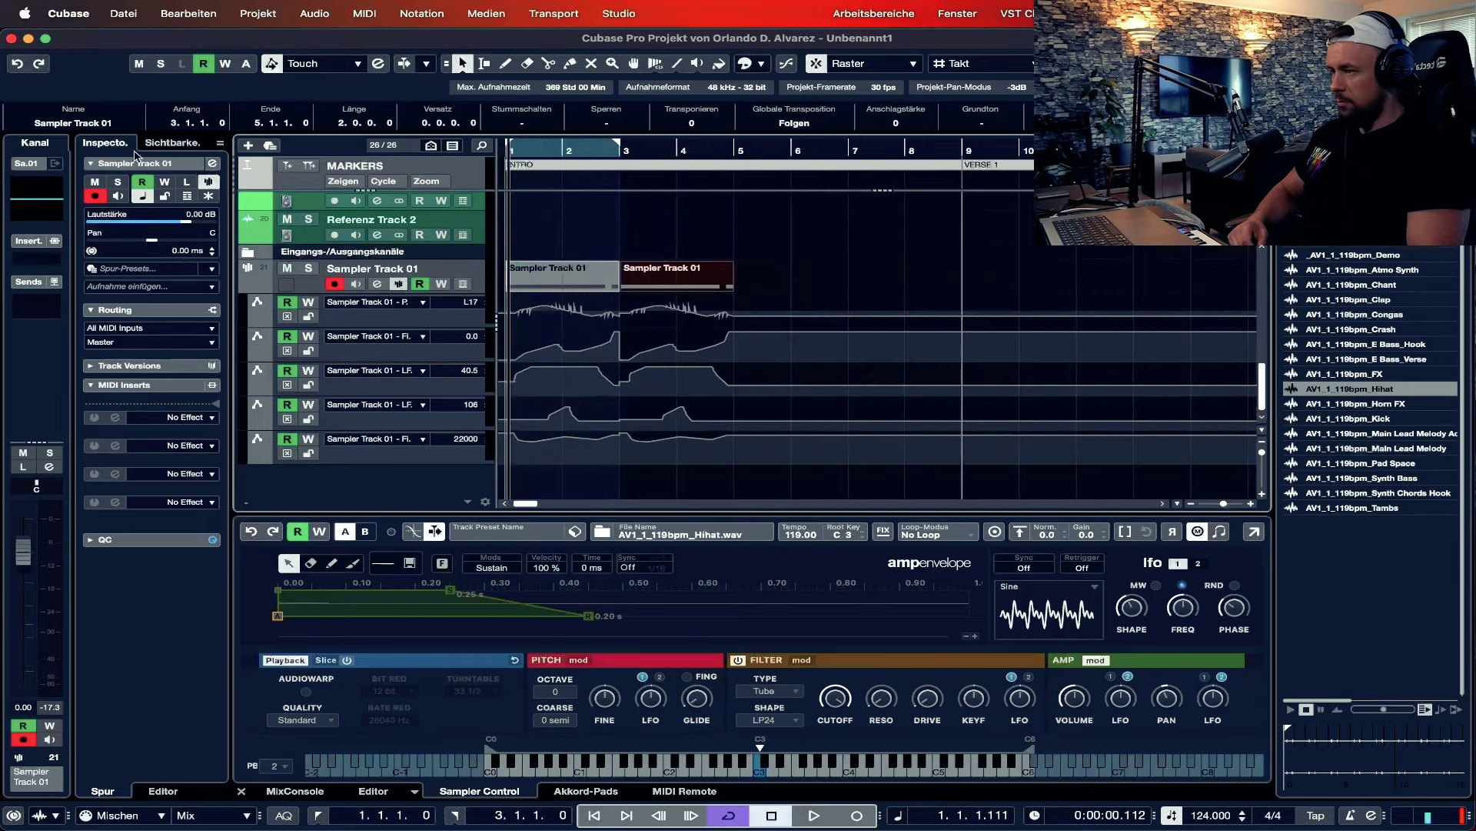
{"action": "scroll", "coordinate": [696, 362], "scroll_direction": "up", "scroll_amount": 2}
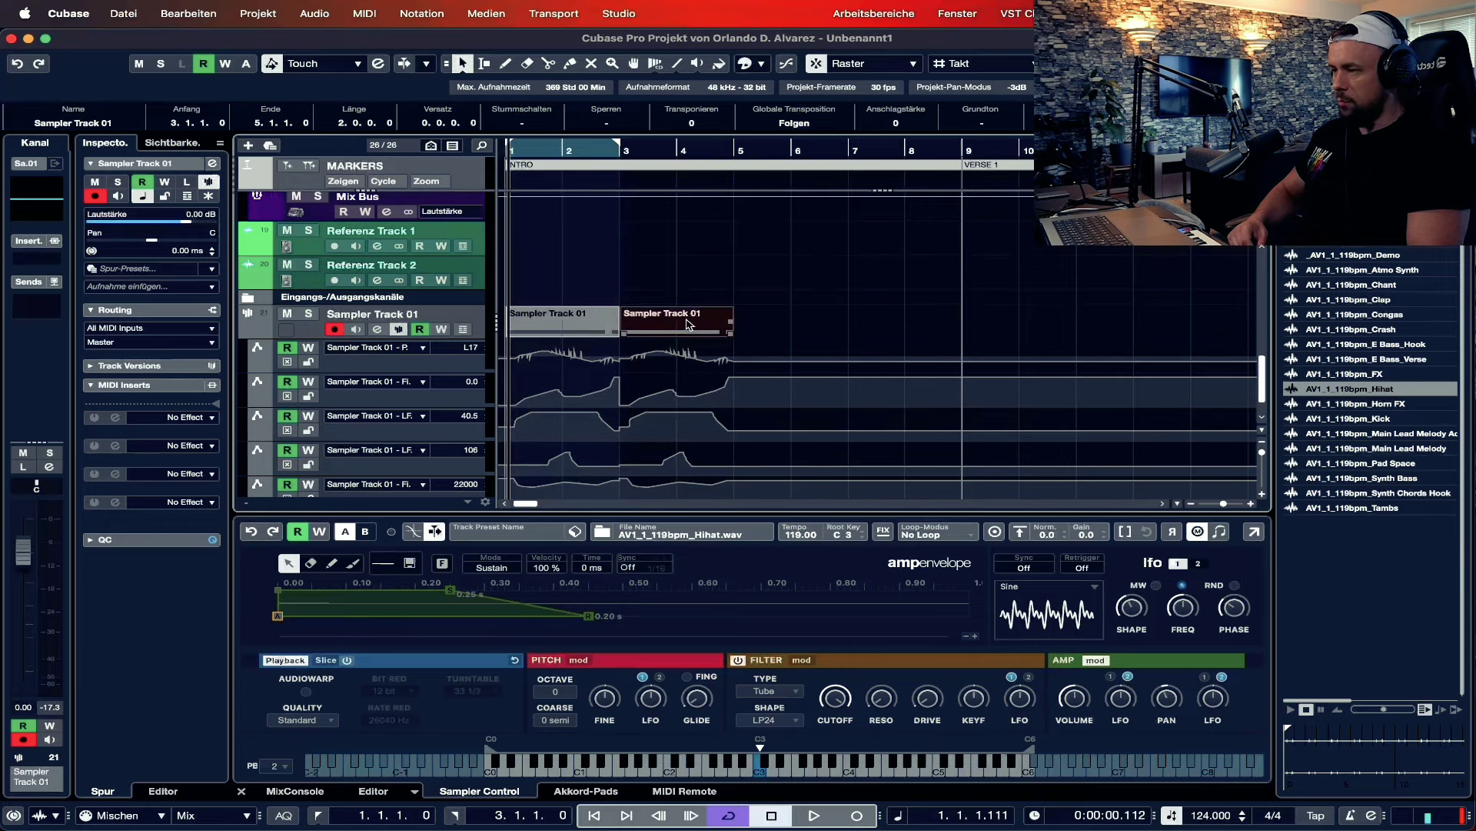
{"action": "left_click", "coordinate": [188, 14]}
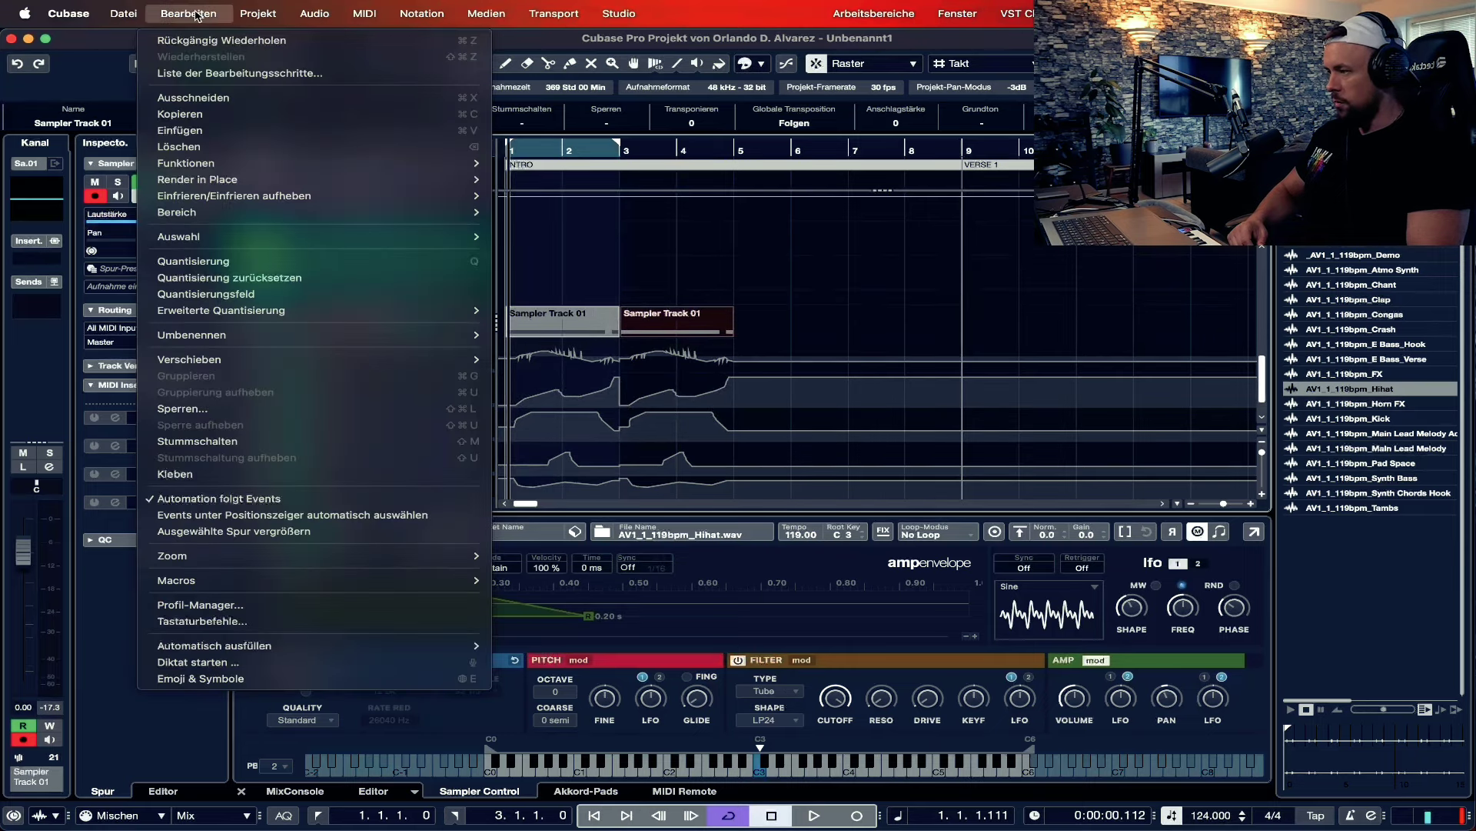
{"action": "left_click", "coordinate": [286, 501]}
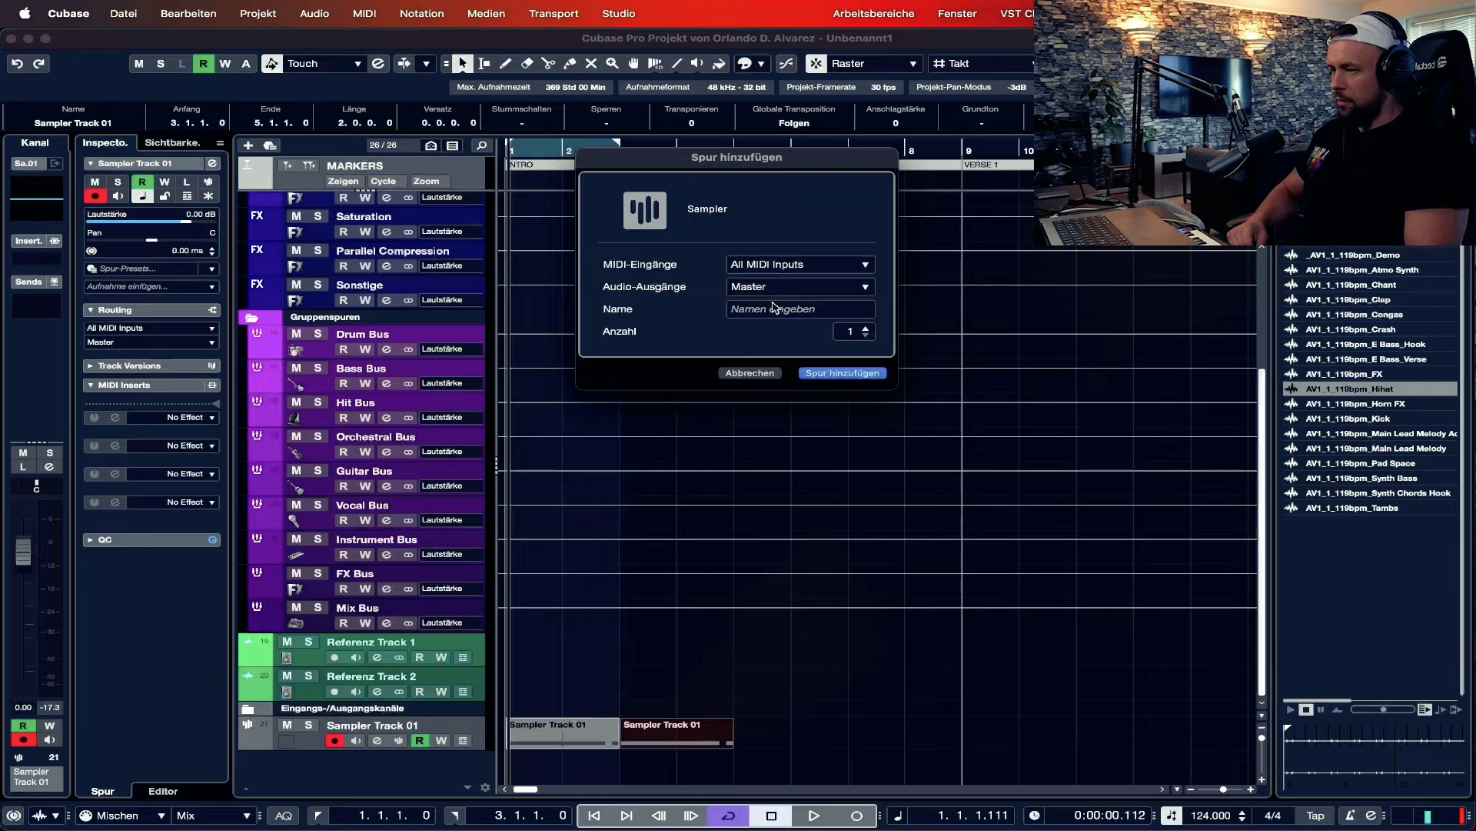
- Add a second sampler track routed to Master and name it kick
{"action": "type", "text": "kickl"}
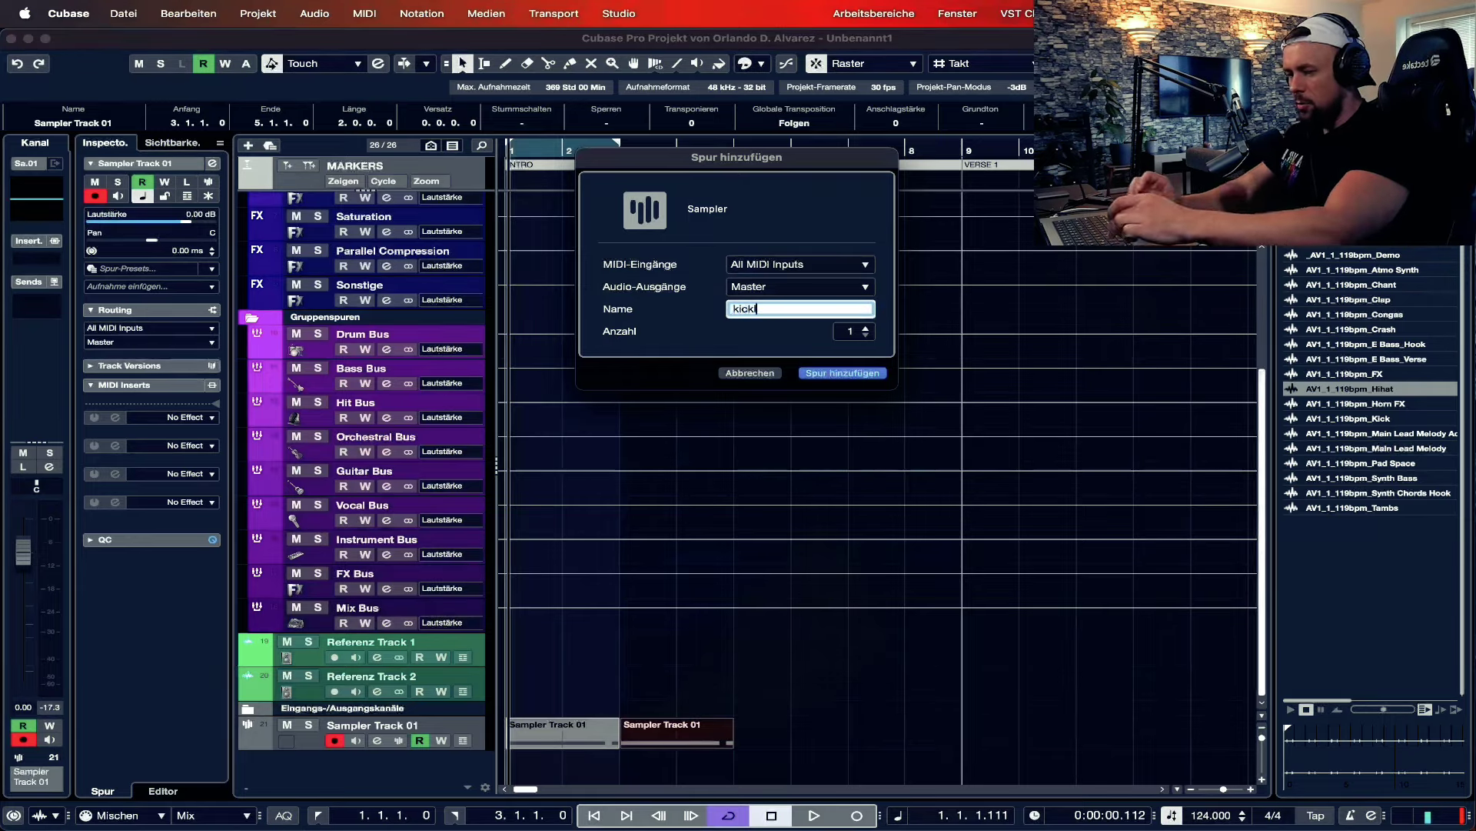
{"action": "key", "text": "Return"}
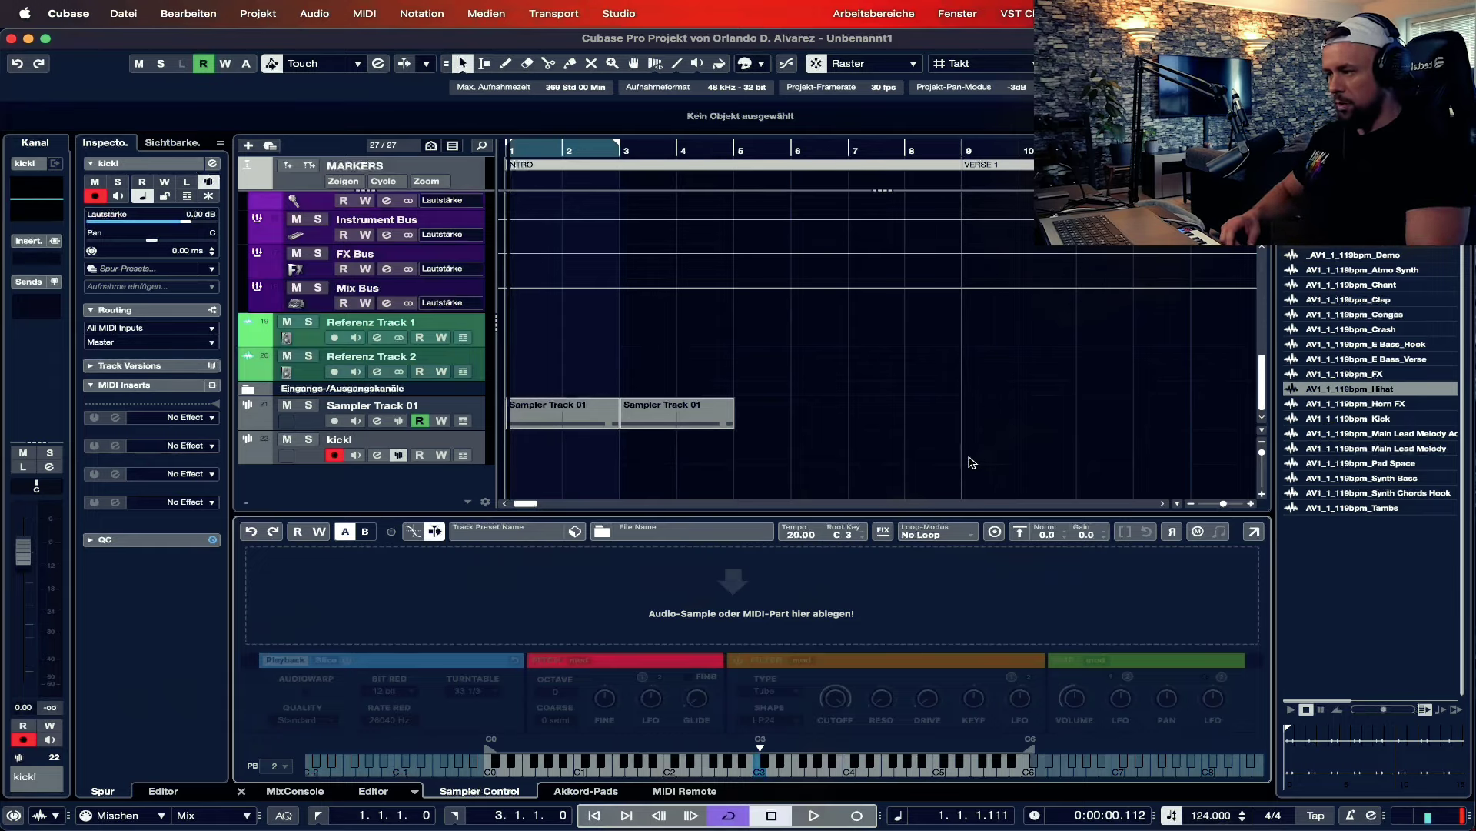
{"action": "double_click", "coordinate": [358, 440]}
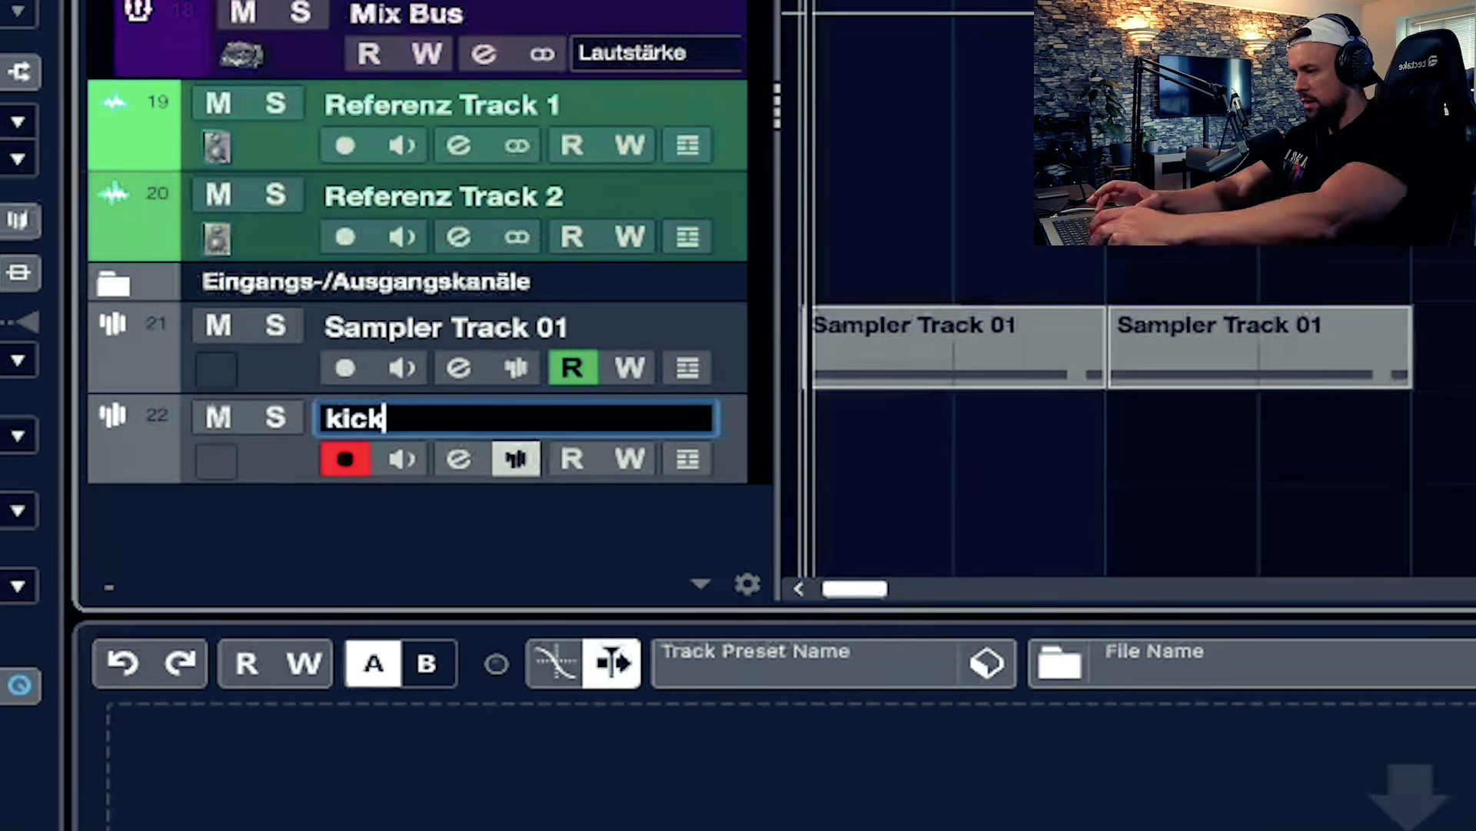
{"action": "left_click", "coordinate": [877, 454]}
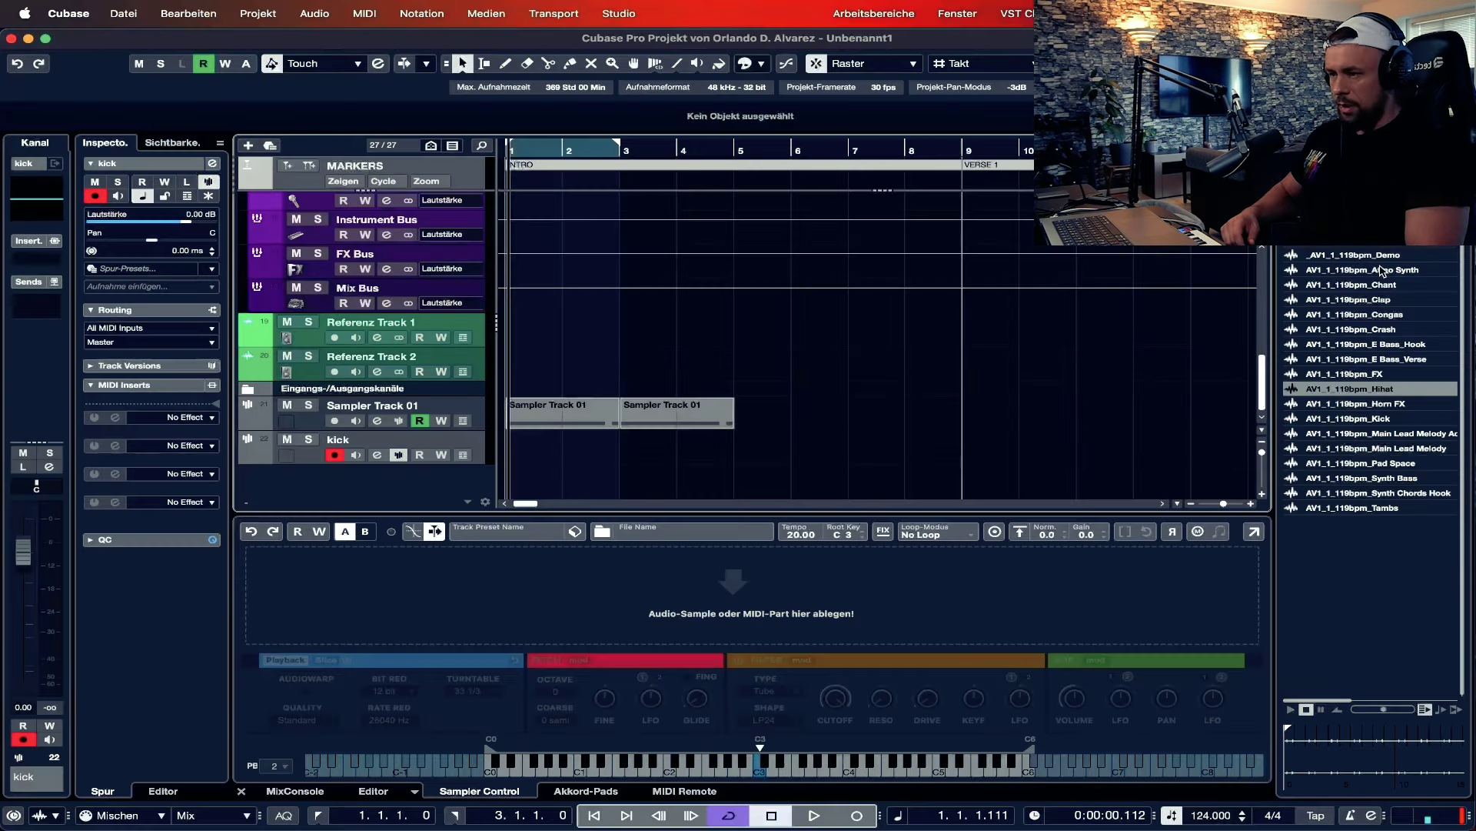
- Load the AV1_1_119bpm_Kick sample into the kick track's sampler and set the sample end just after the first hit
{"action": "left_click", "coordinate": [1376, 425]}
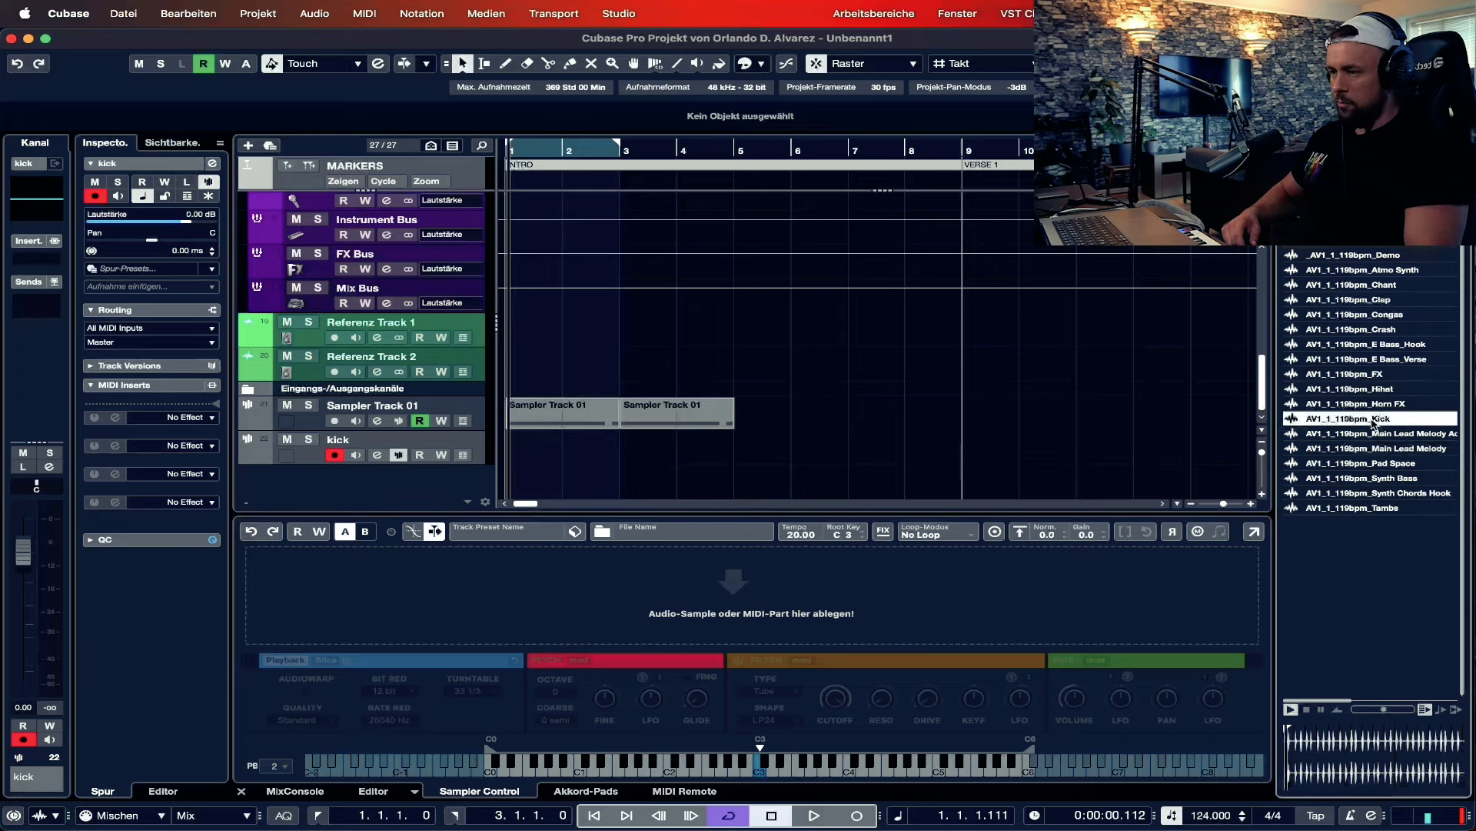
{"action": "left_click_drag", "start_coordinate": [1377, 425], "coordinate": [609, 613]}
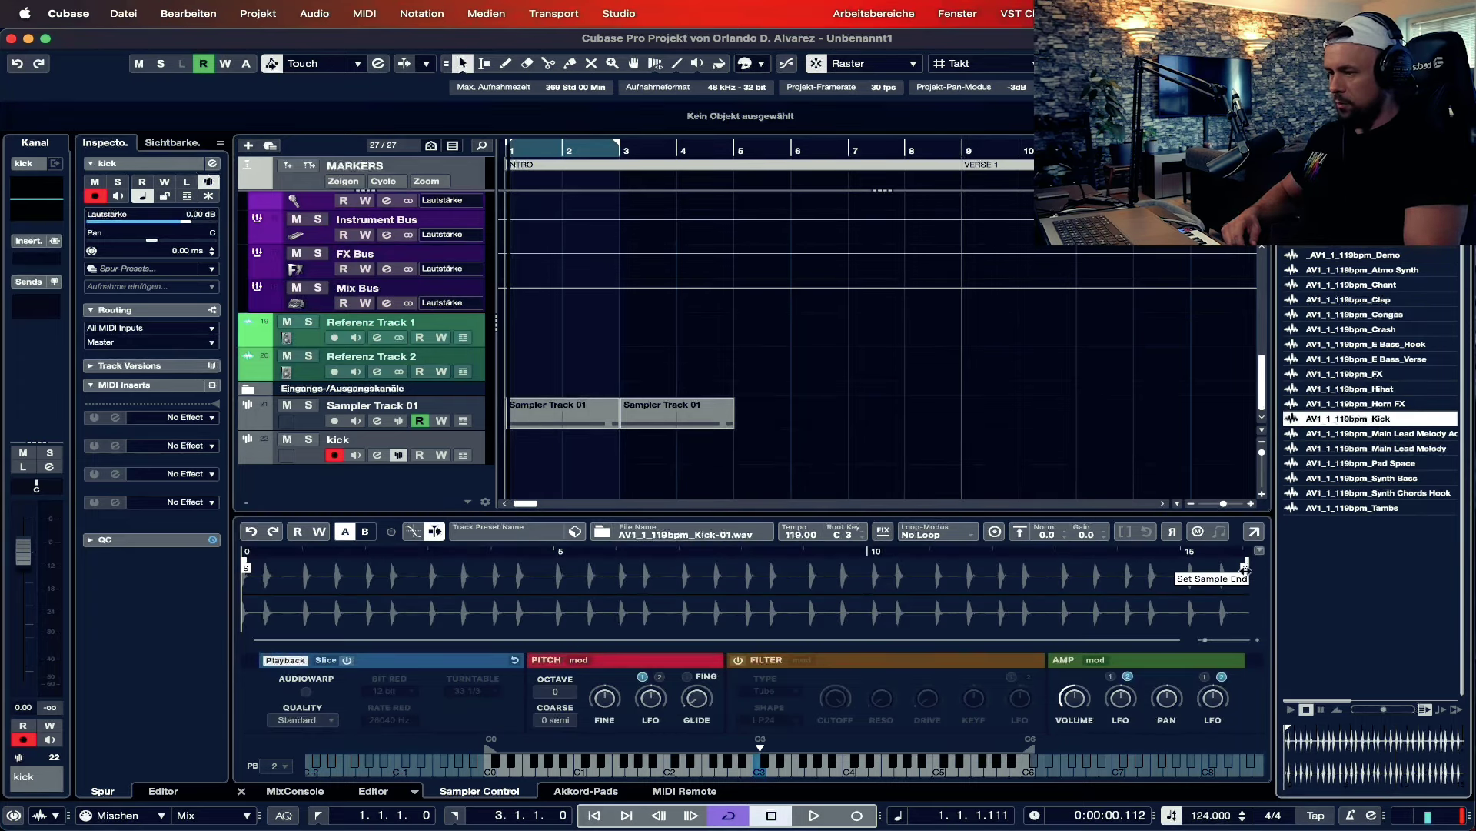
{"action": "left_click_drag", "start_coordinate": [1245, 569], "coordinate": [257, 640]}
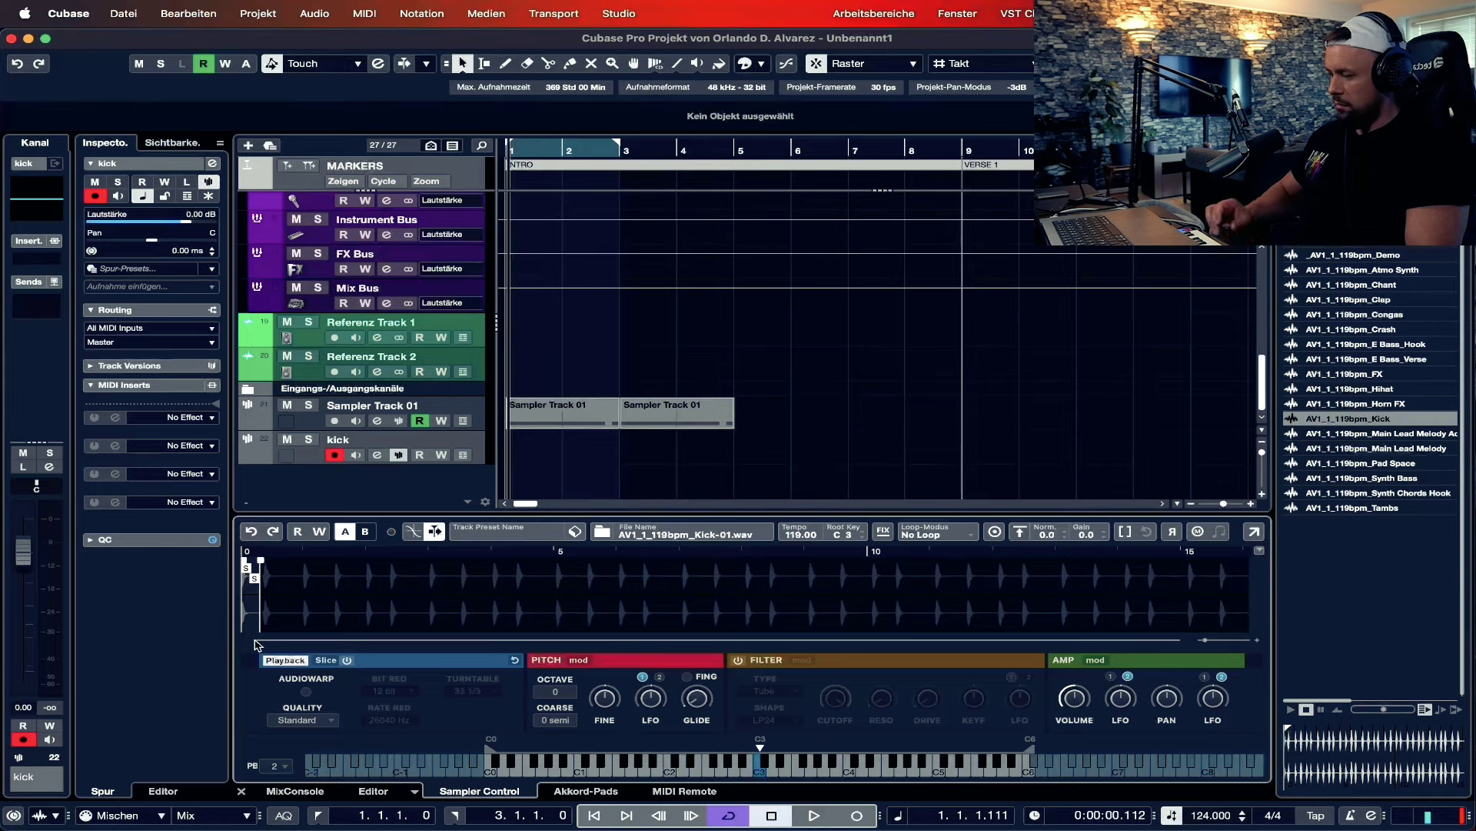
- Return to the project start and create a kick part spanning bars 1 and 2, opened in the note editor
{"action": "left_click", "coordinate": [593, 815]}
{"action": "double_click", "coordinate": [561, 446]}
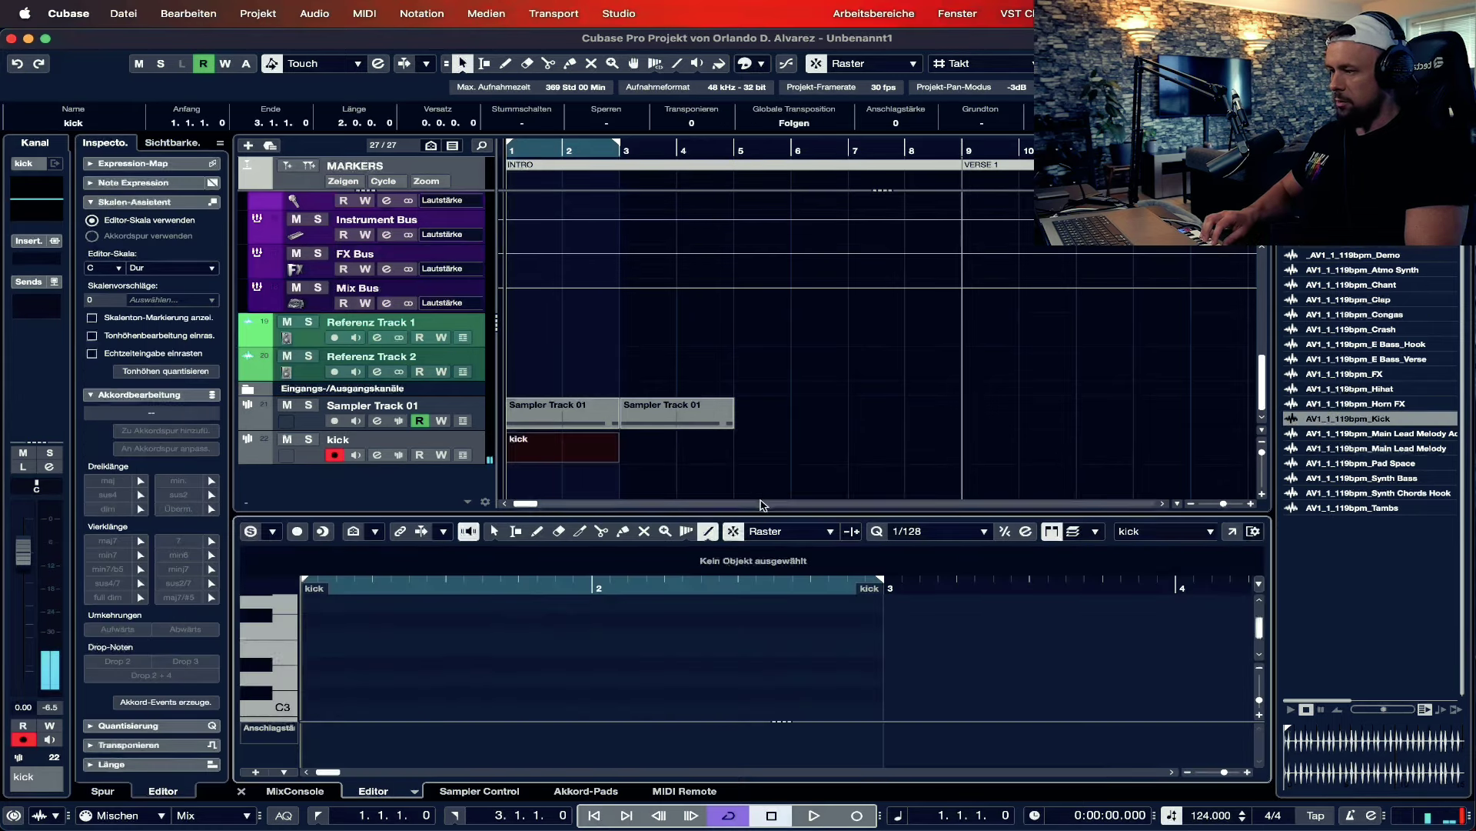
- Set the editor's quantize to 1/8, try a line of C3 notes across the kick part, and play it back
{"action": "left_click", "coordinate": [945, 531]}
{"action": "left_click", "coordinate": [917, 464]}
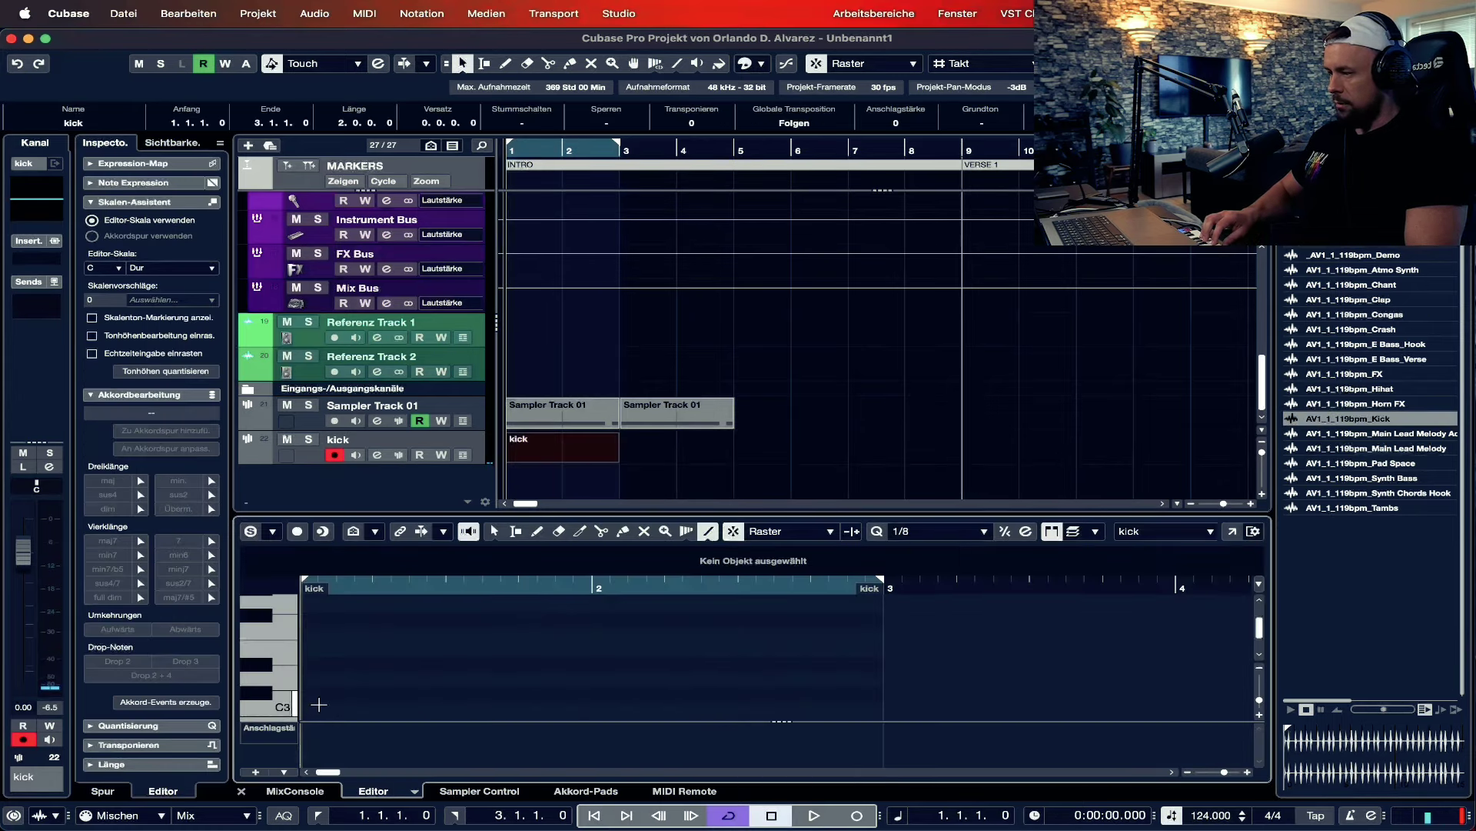
{"action": "left_click_drag", "start_coordinate": [862, 705], "coordinate": [862, 704]}
{"action": "key", "text": "space"}
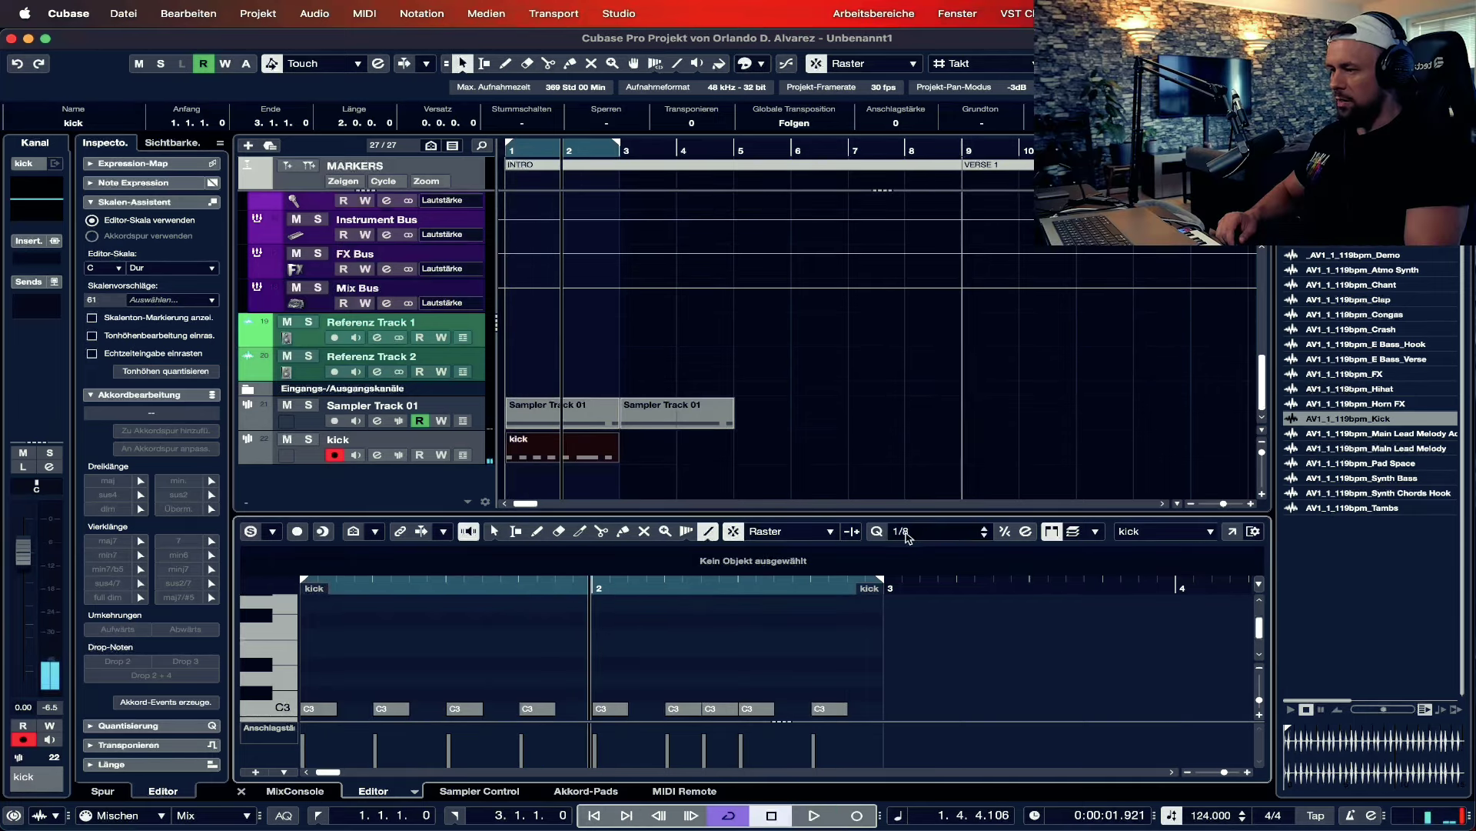
- Replace the kick part's notes with a line of C3 notes at 1/4 quantize across both bars, and start playback
{"action": "left_click", "coordinate": [916, 536]}
{"action": "left_click", "coordinate": [922, 514]}
{"action": "key", "text": "5"}
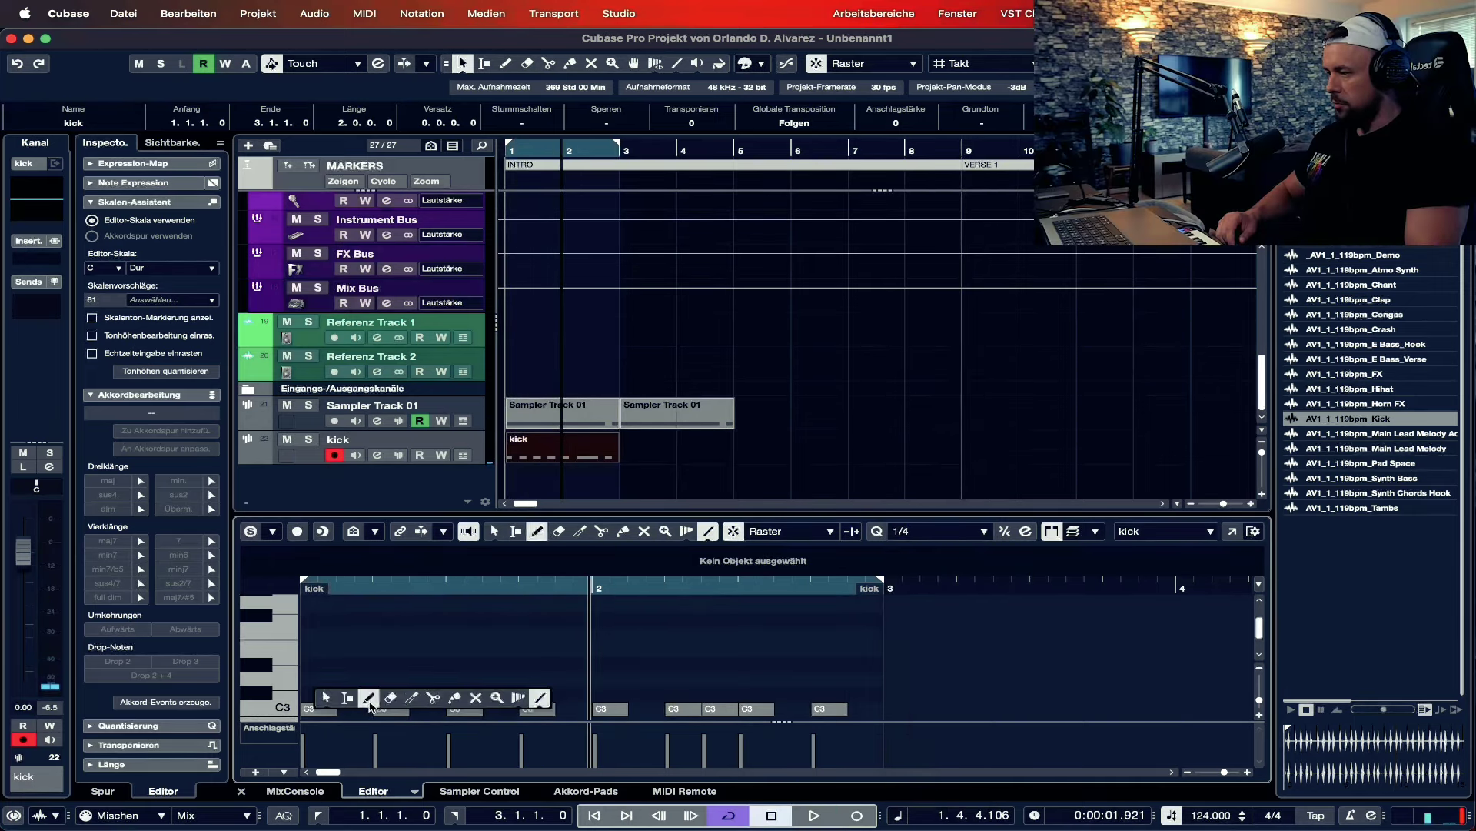
{"action": "left_click_drag", "start_coordinate": [878, 681], "coordinate": [314, 709]}
{"action": "right_click", "coordinate": [538, 697]}
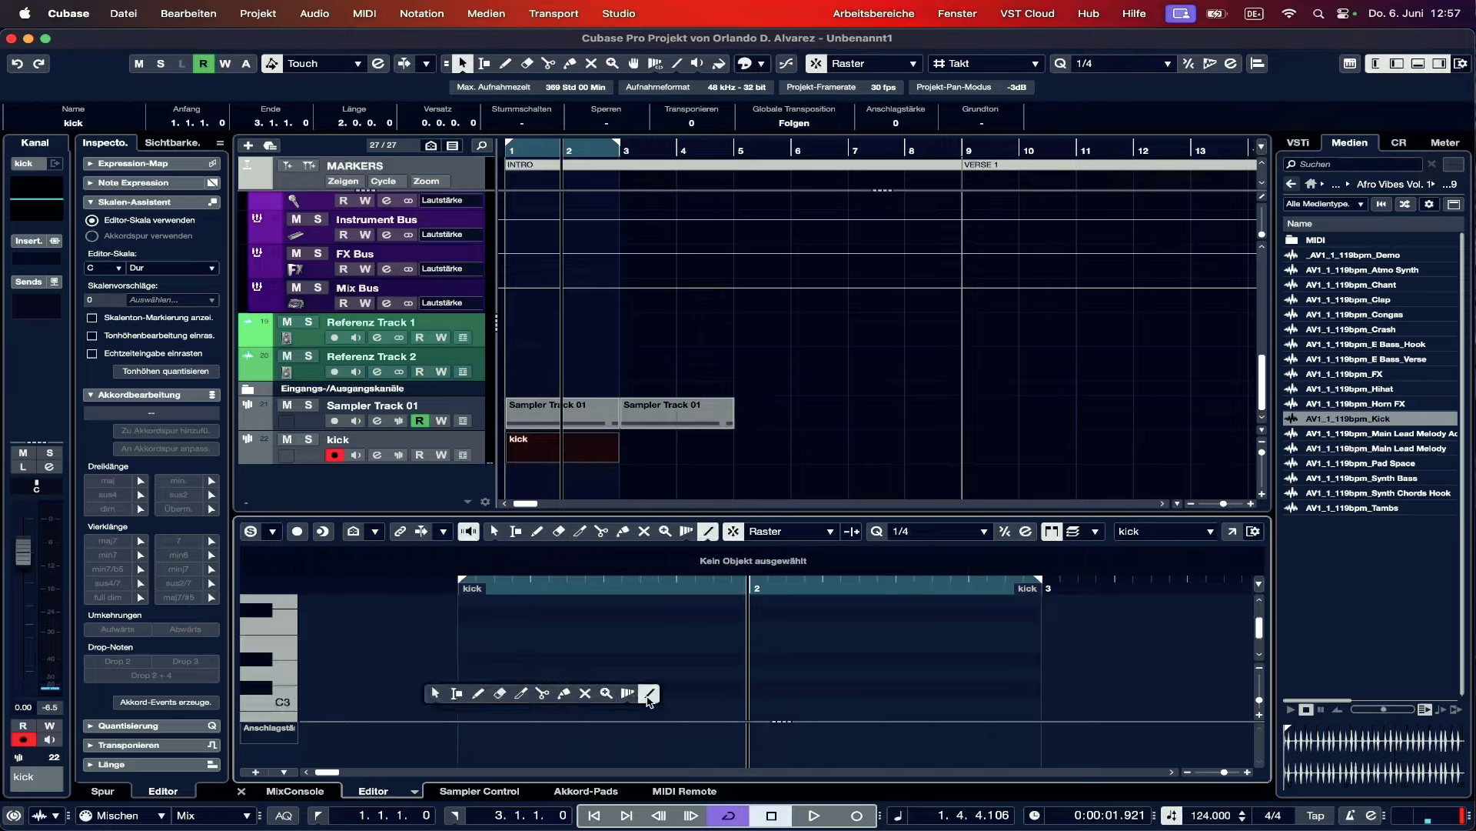
{"action": "left_click", "coordinate": [648, 697]}
{"action": "left_click_drag", "start_coordinate": [987, 691], "coordinate": [1039, 691]}
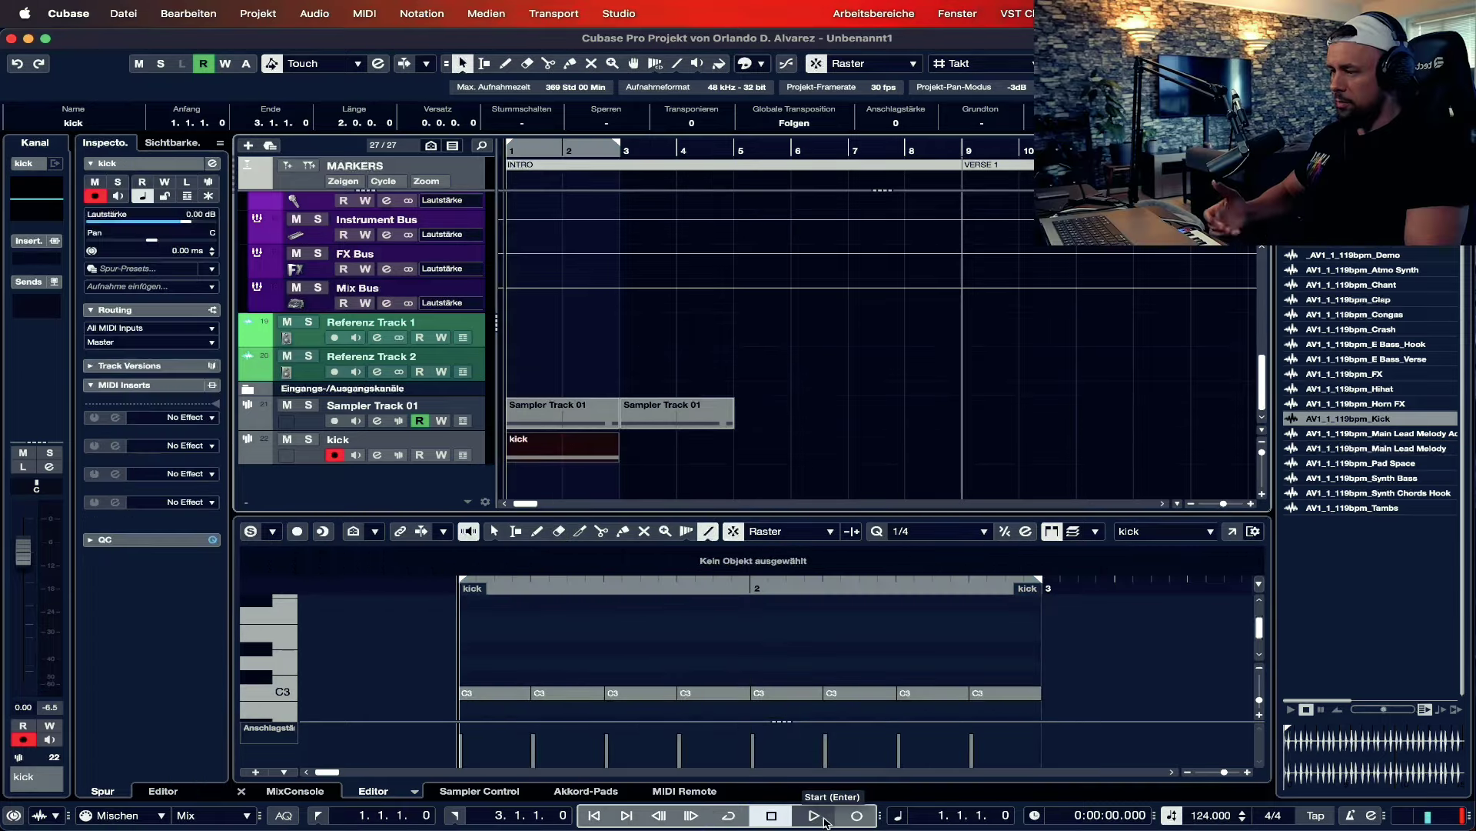
{"action": "left_click", "coordinate": [815, 816]}
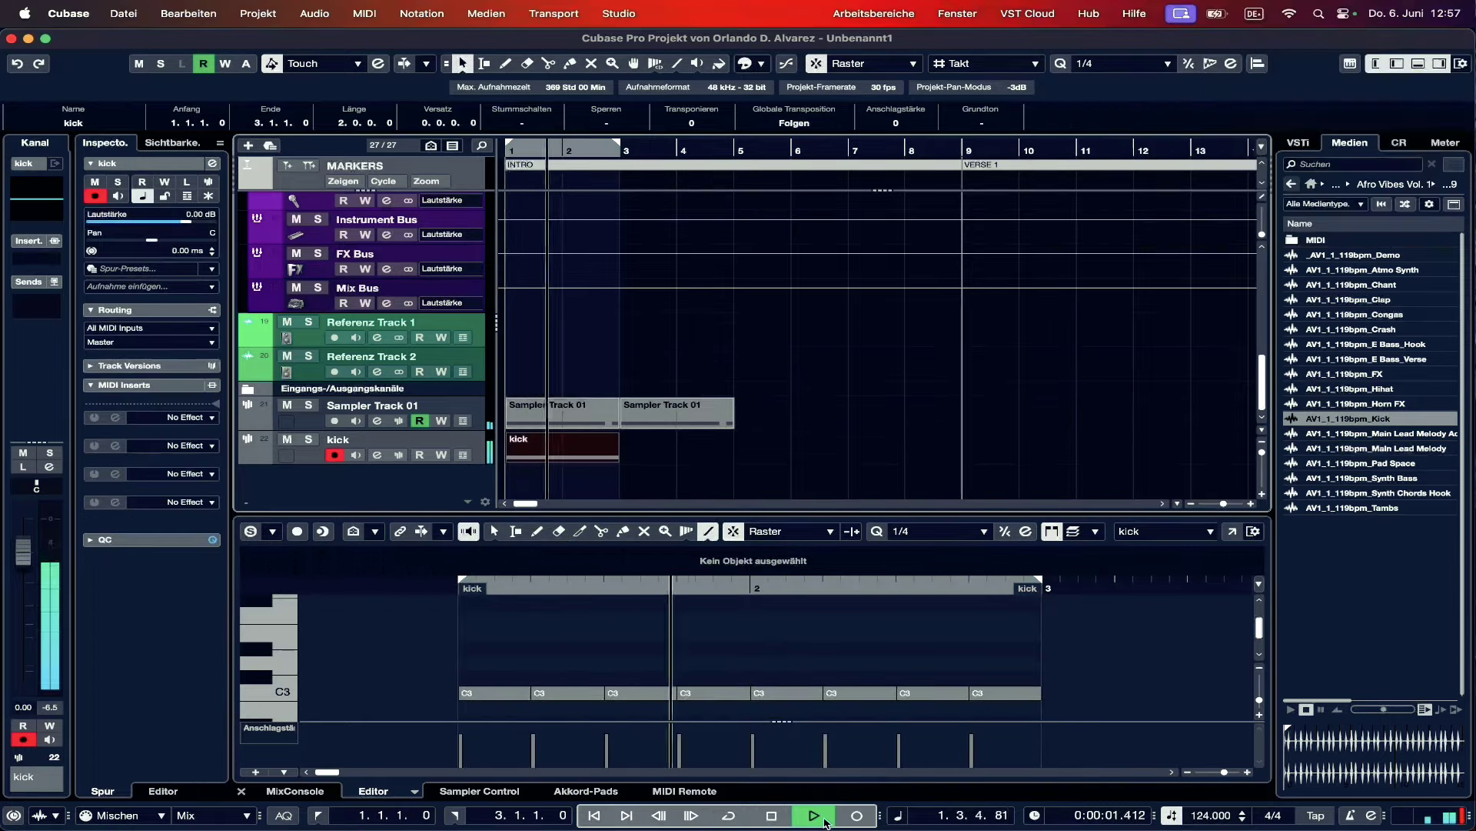